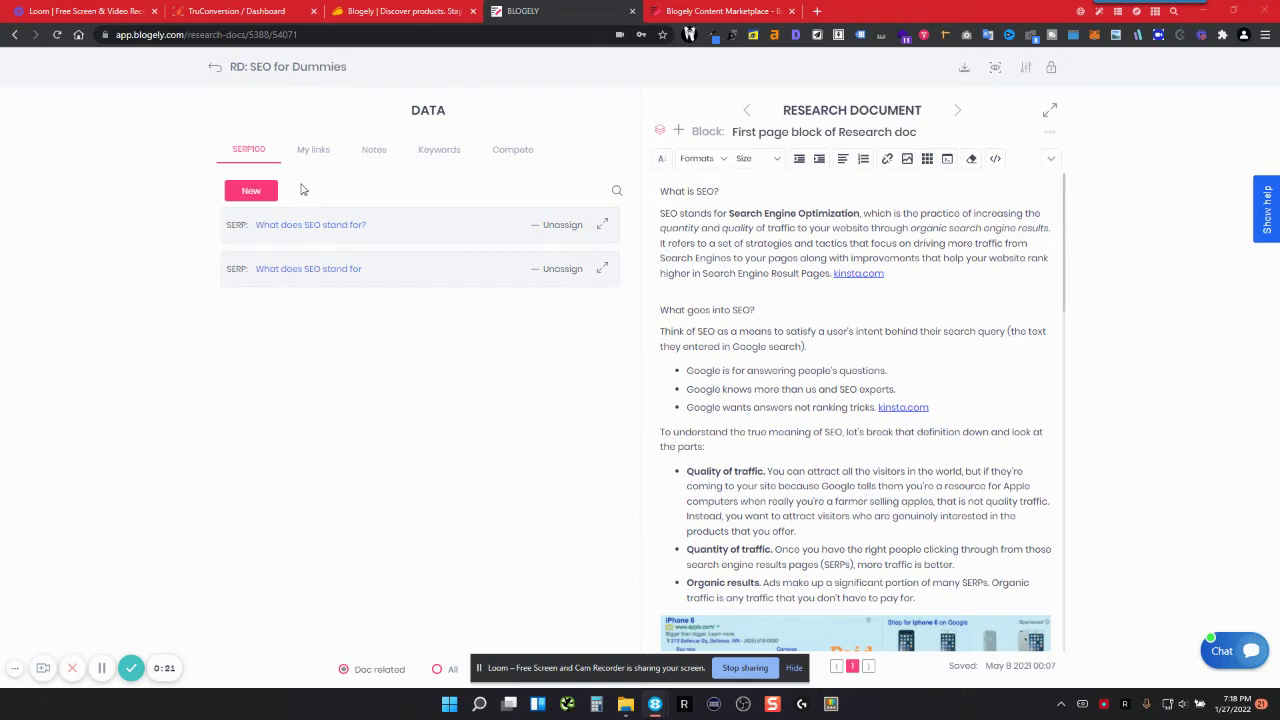
Go back to My research, open 'Notion research 1', glance at My links, and return to its SERP100 list
left_click(217, 67)
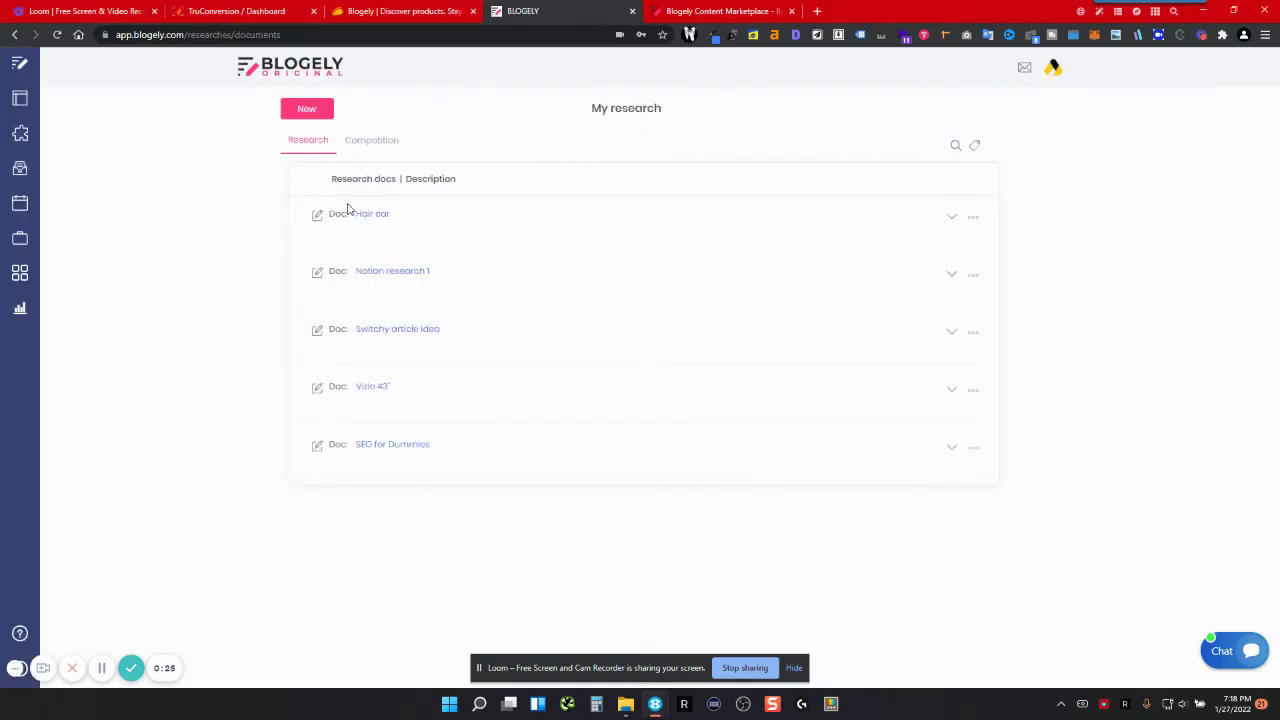
left_click(389, 274)
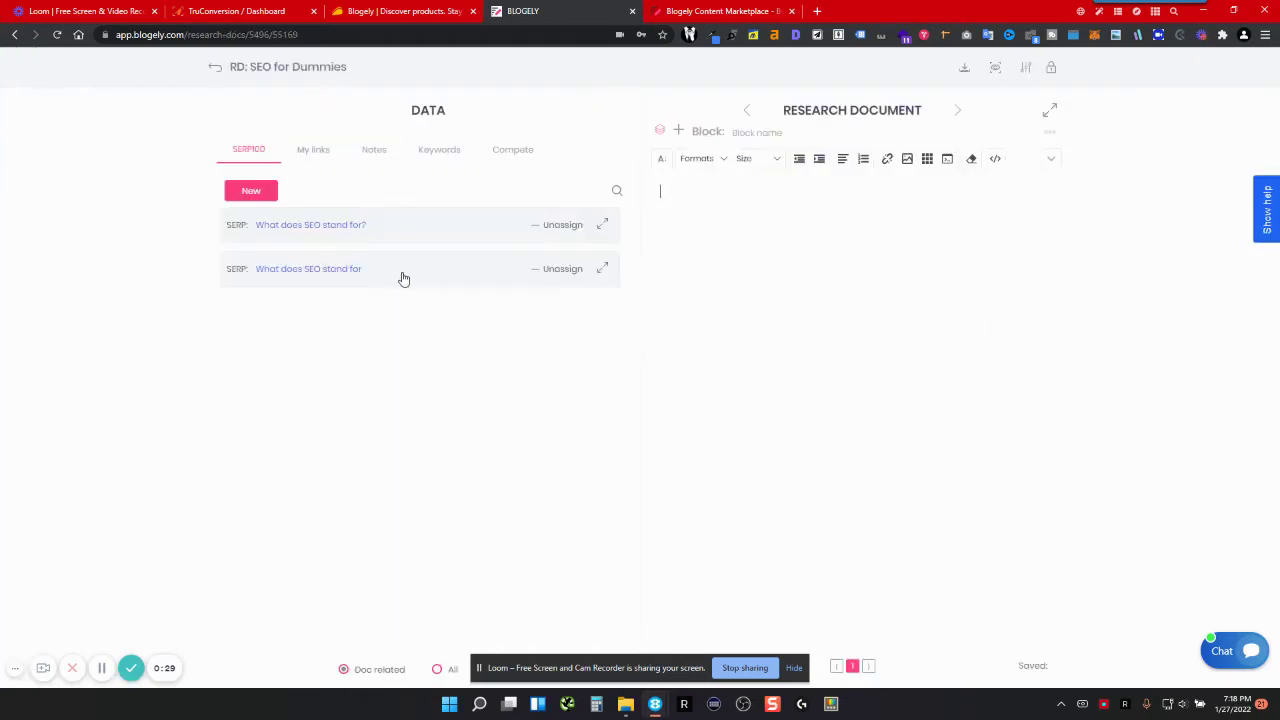
left_click(316, 153)
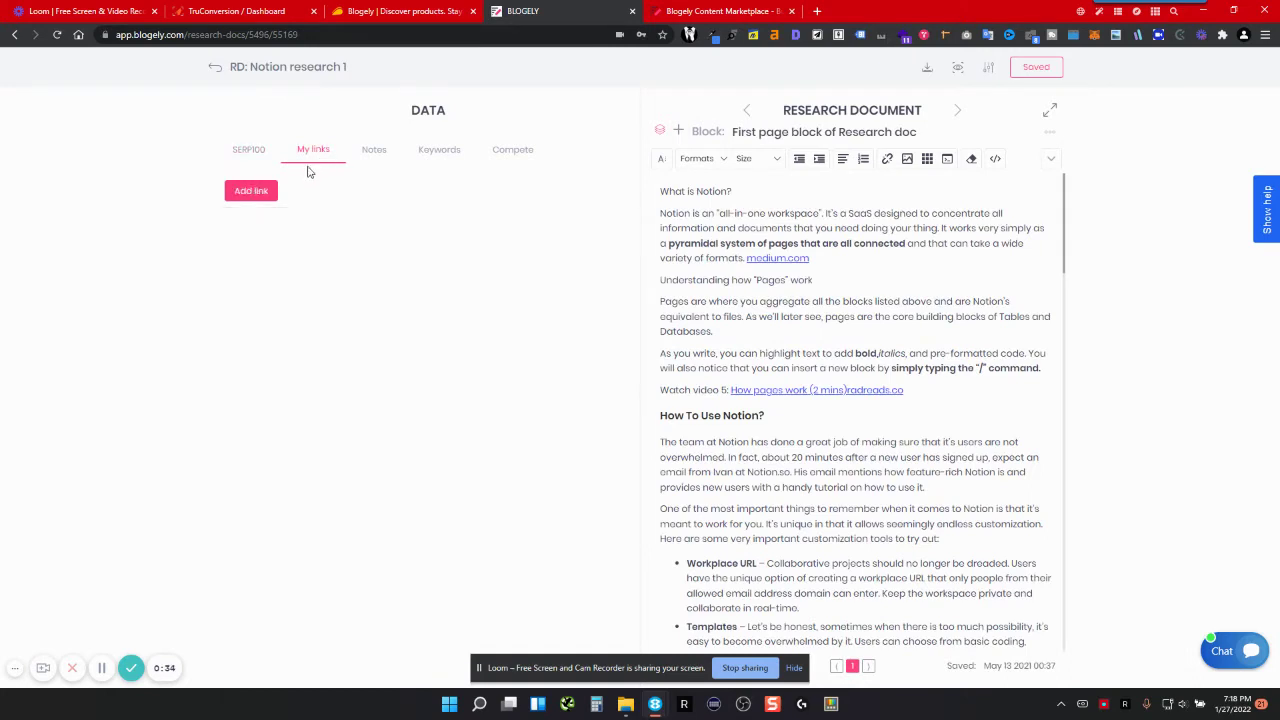
left_click(236, 153)
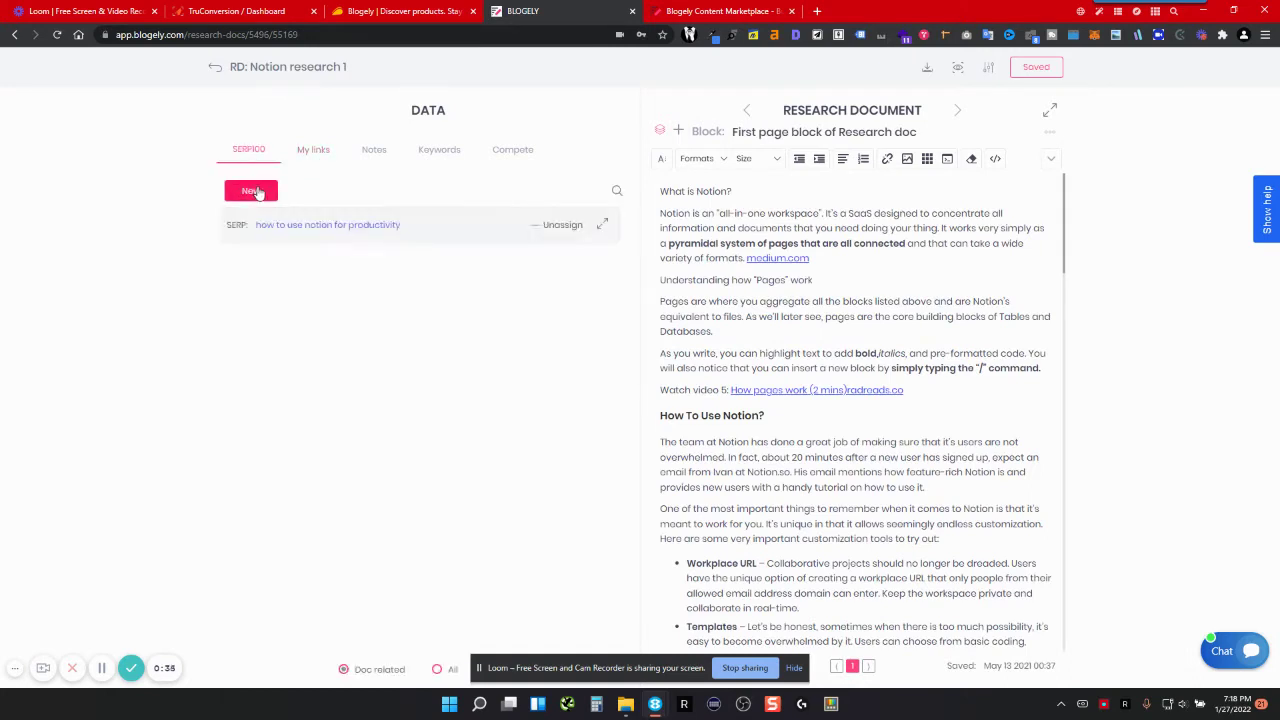
Open the 'how to use notion for productivity' results and expand RadReads' Notion tutorial heading outline
left_click(307, 228)
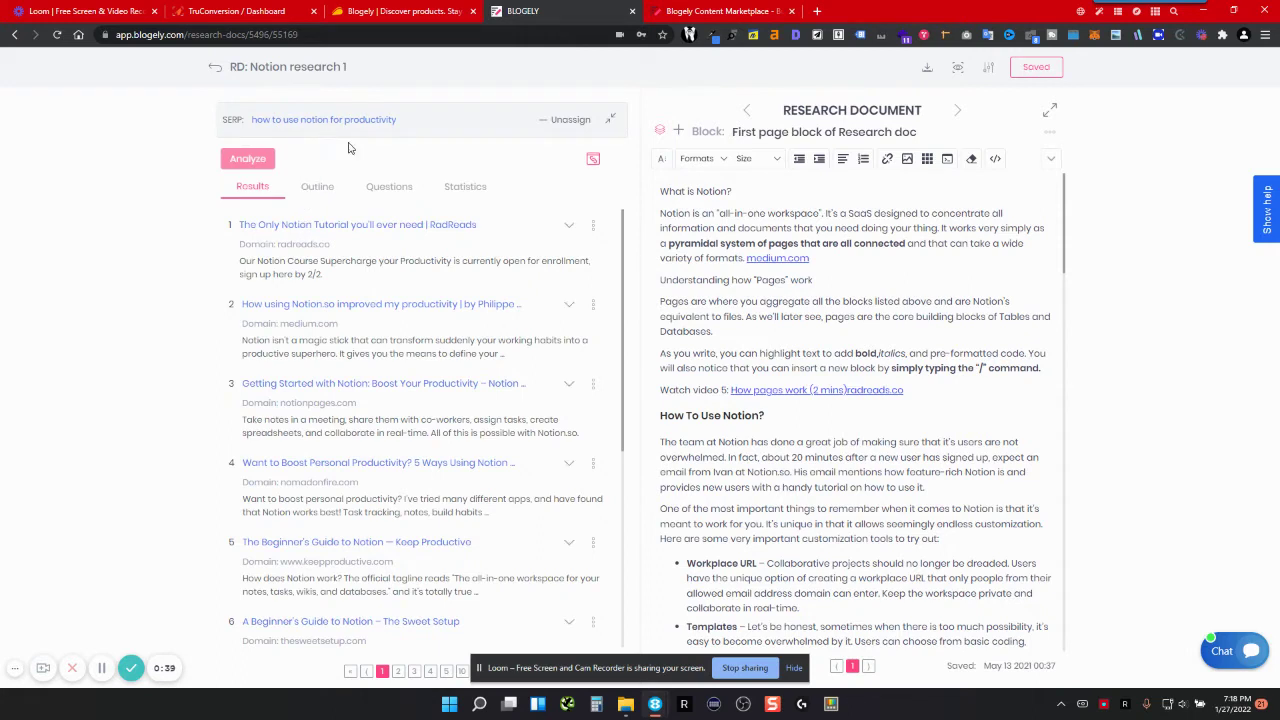
scroll(385, 250, "down", 3)
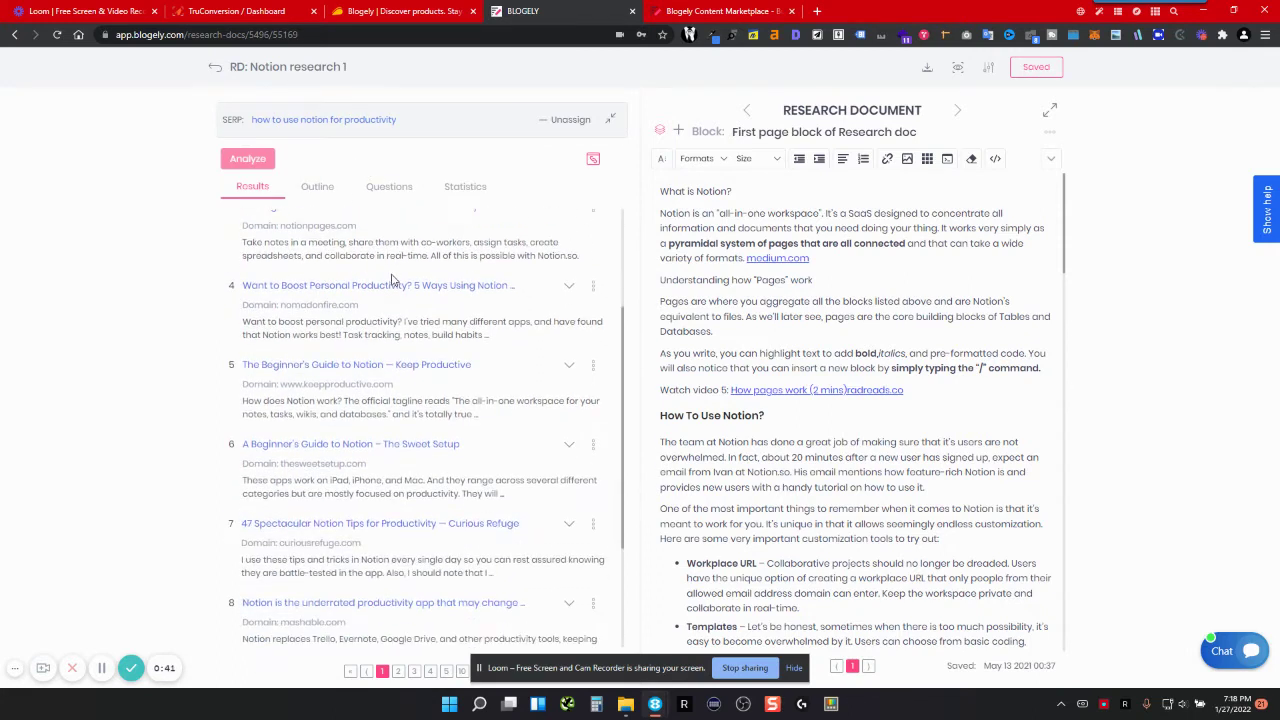
scroll(392, 280, "up", 3)
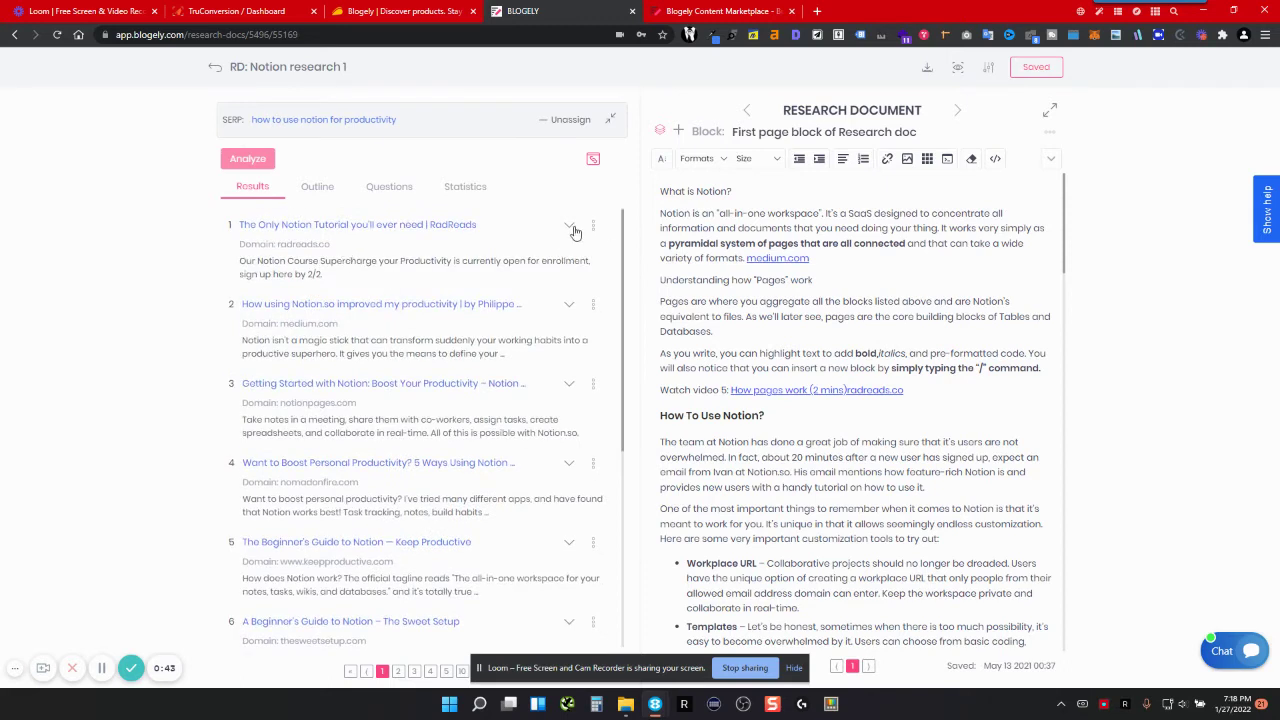
left_click(569, 228)
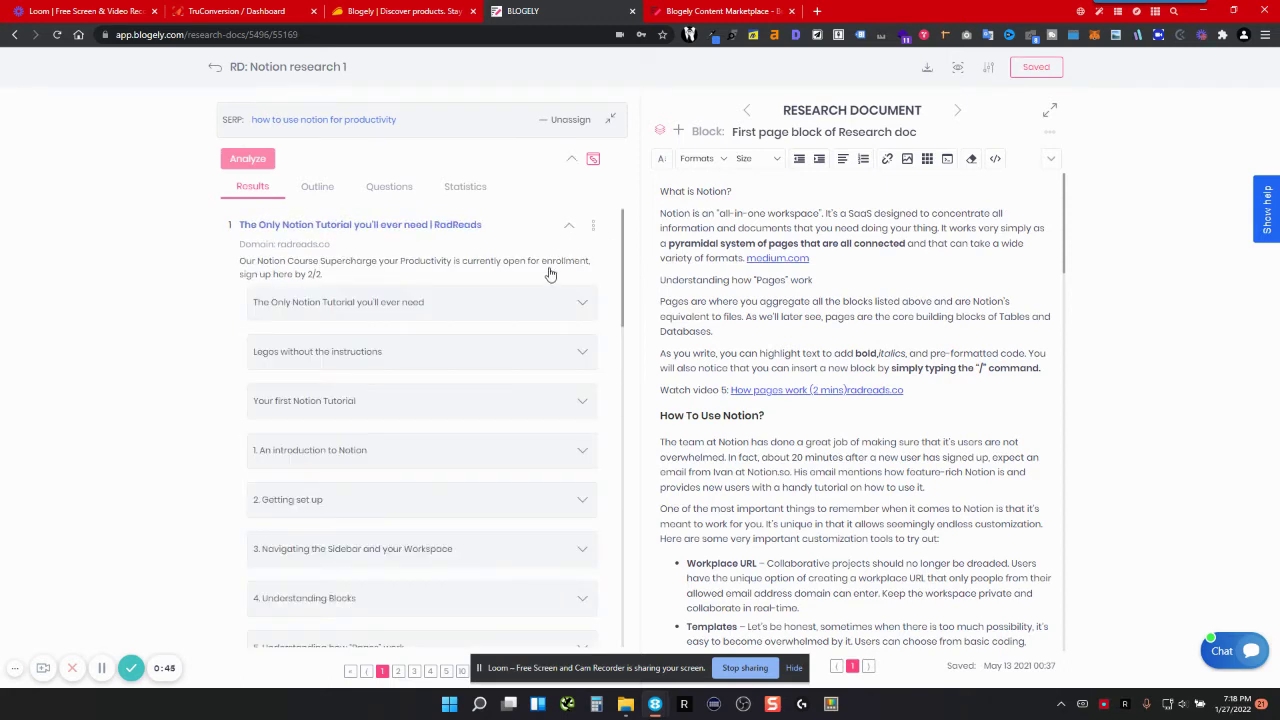
left_click(568, 228)
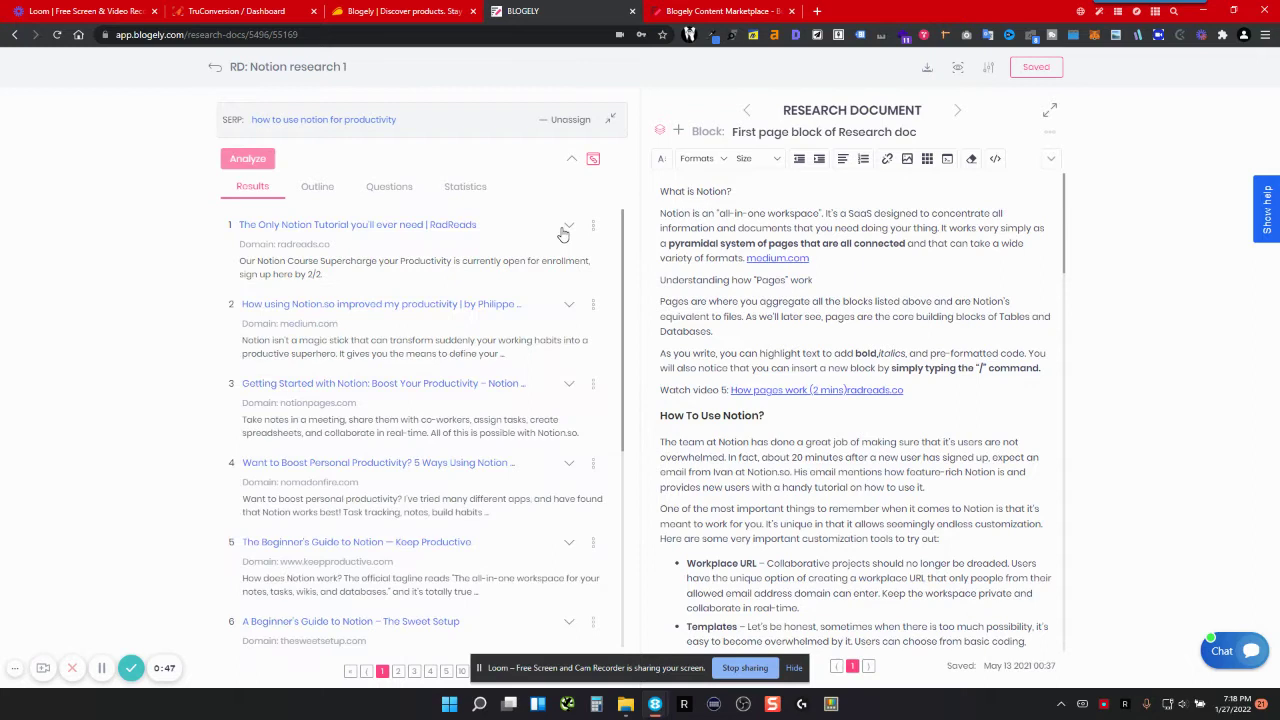
left_click(569, 228)
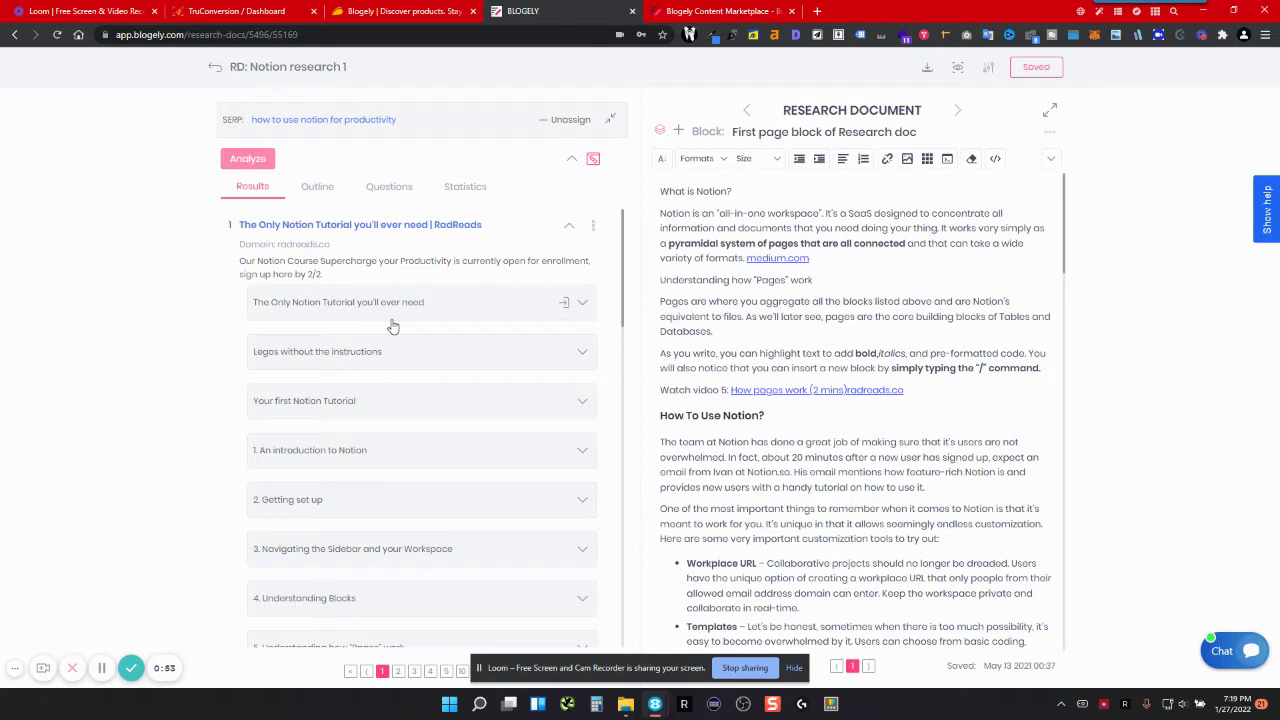
scroll(393, 326, "down", 3)
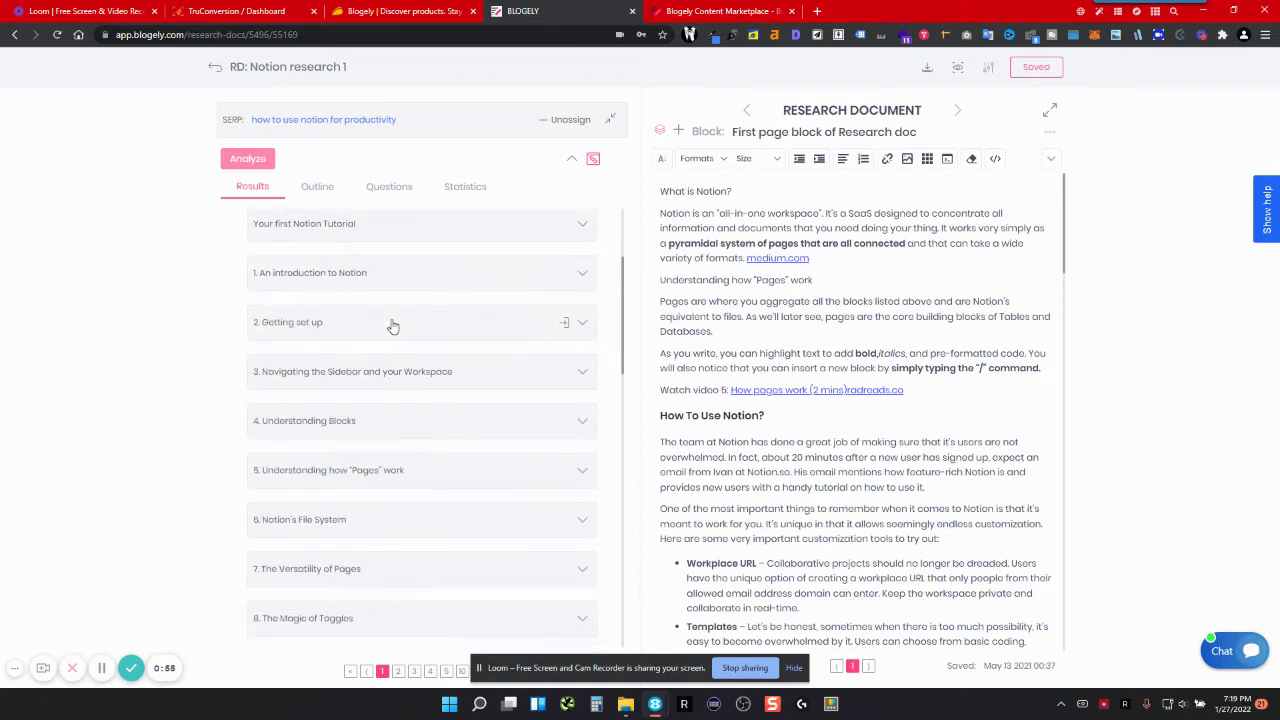
scroll(393, 326, "up", 3)
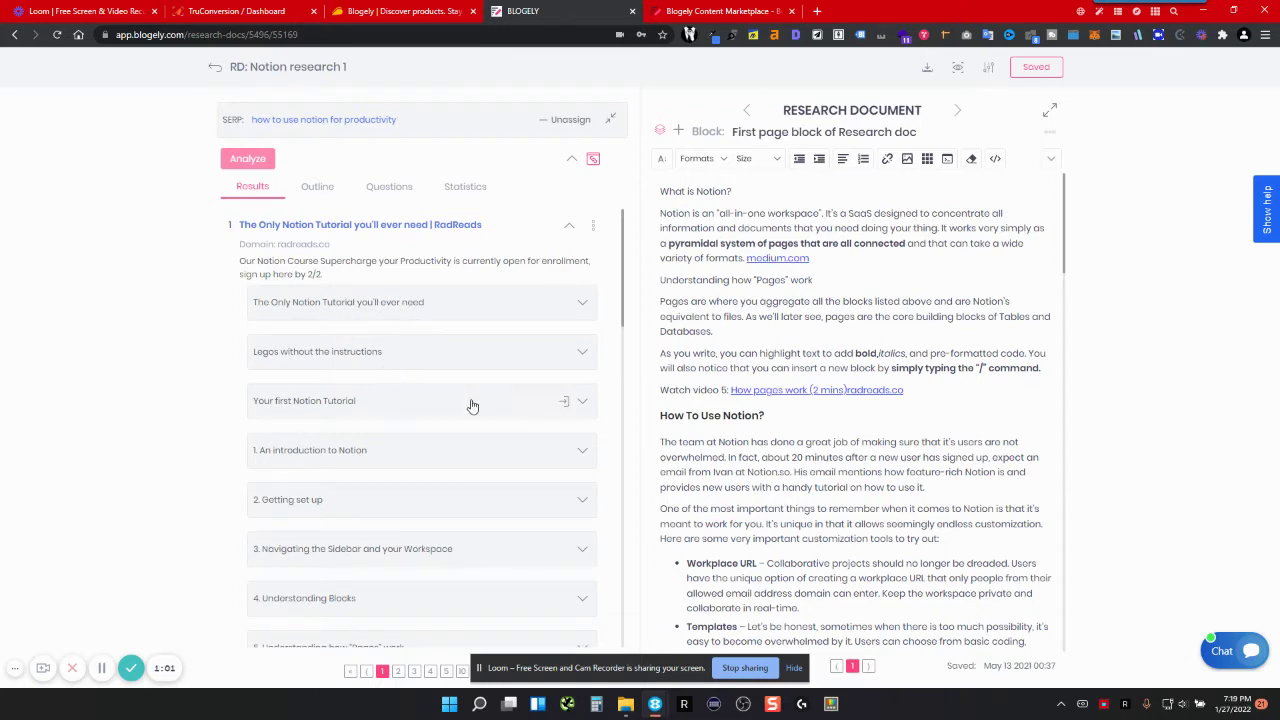
Expand 'The Only Notion Tutorial you'll ever need' and add its Our Notion Course paragraph
left_click(582, 301)
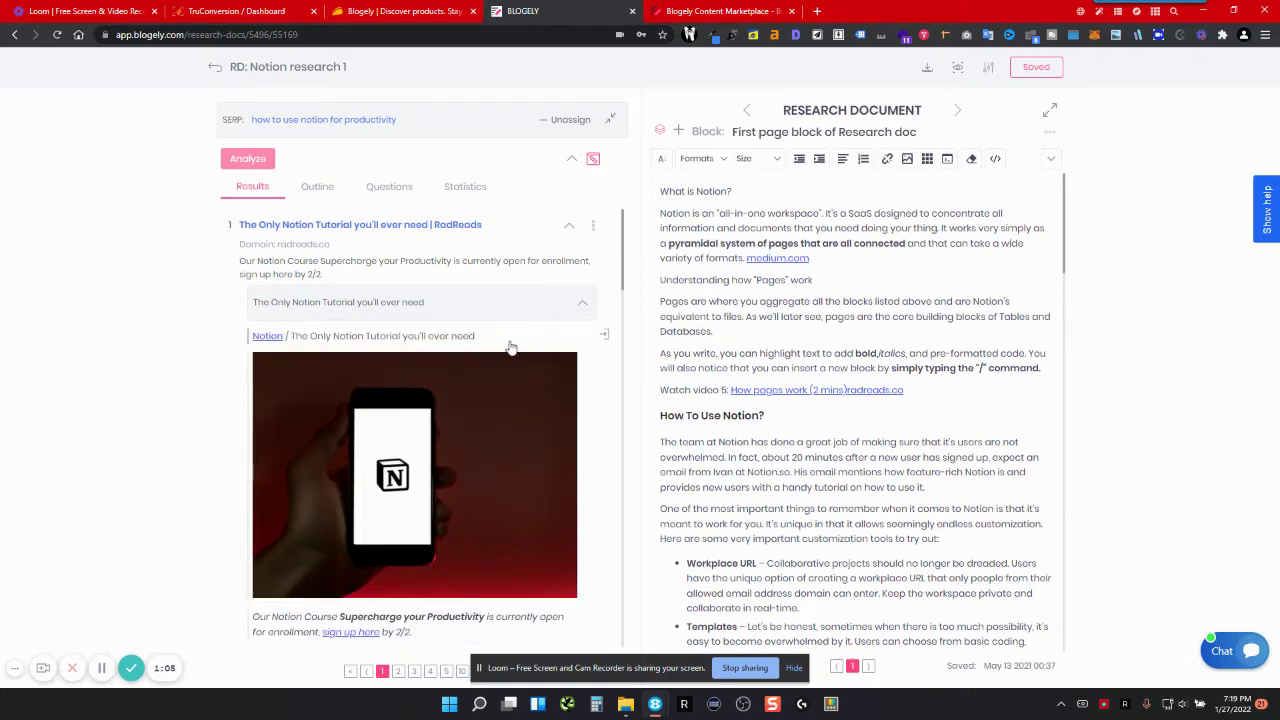
scroll(510, 347, "down", 4)
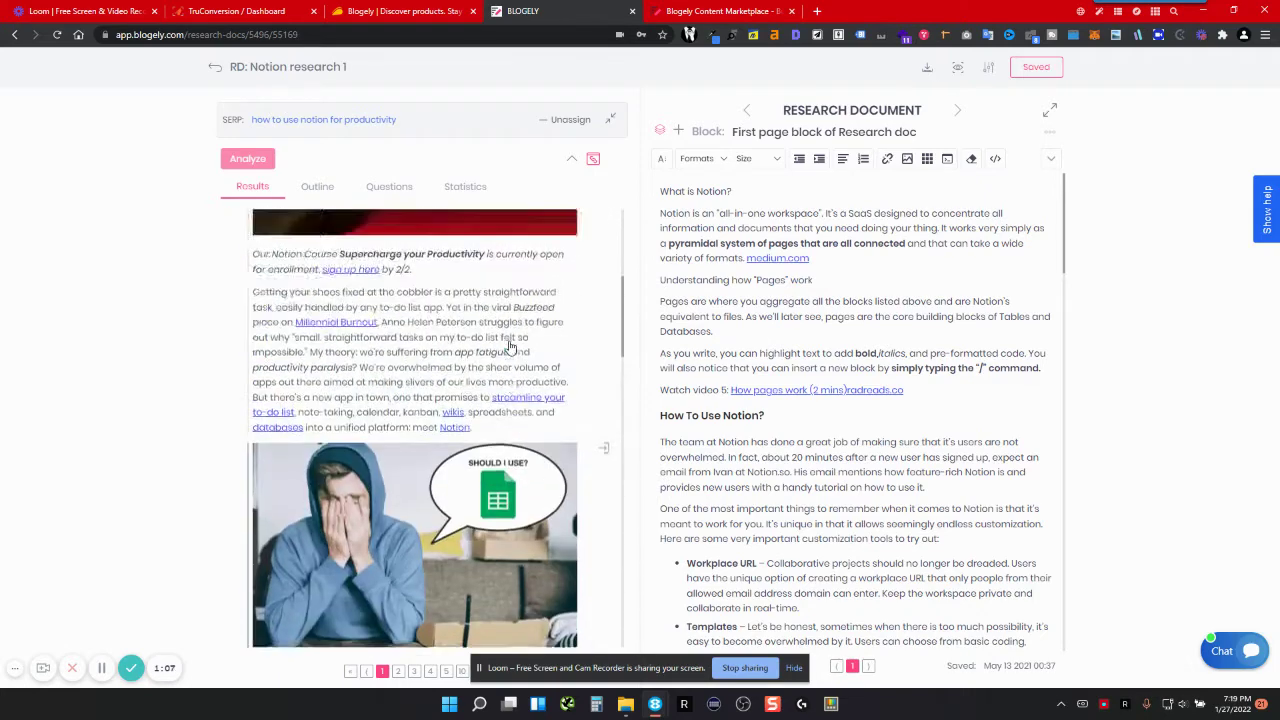
scroll(510, 347, "up", 2)
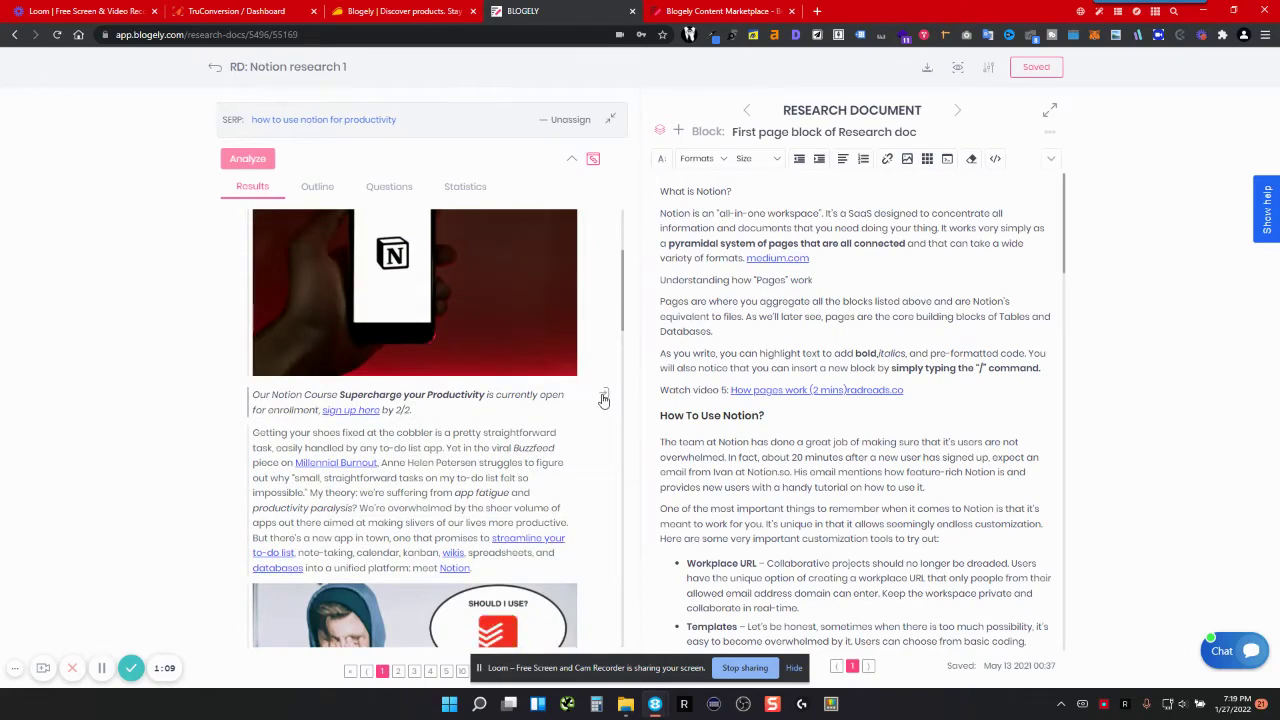
left_click(603, 397)
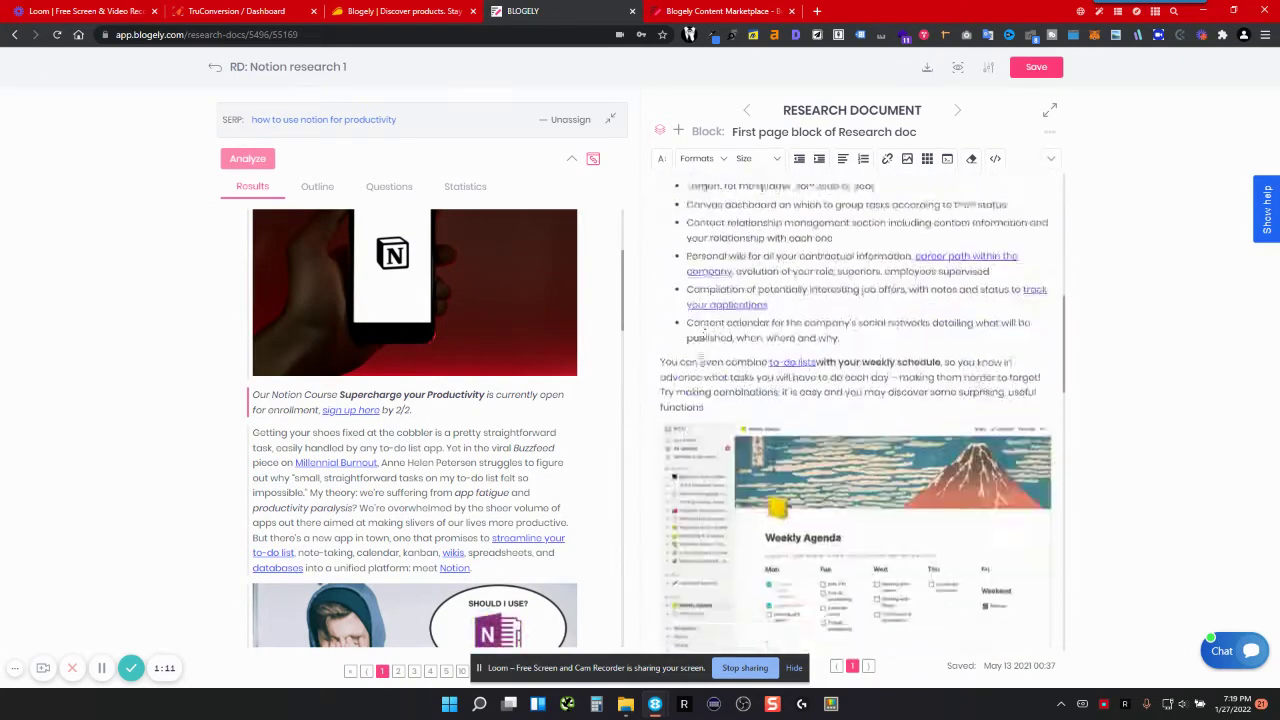
Add the Notion phone image with its radroads.co credit to the research document
scroll(704, 345, "down", 2)
scroll(705, 350, "up", 6)
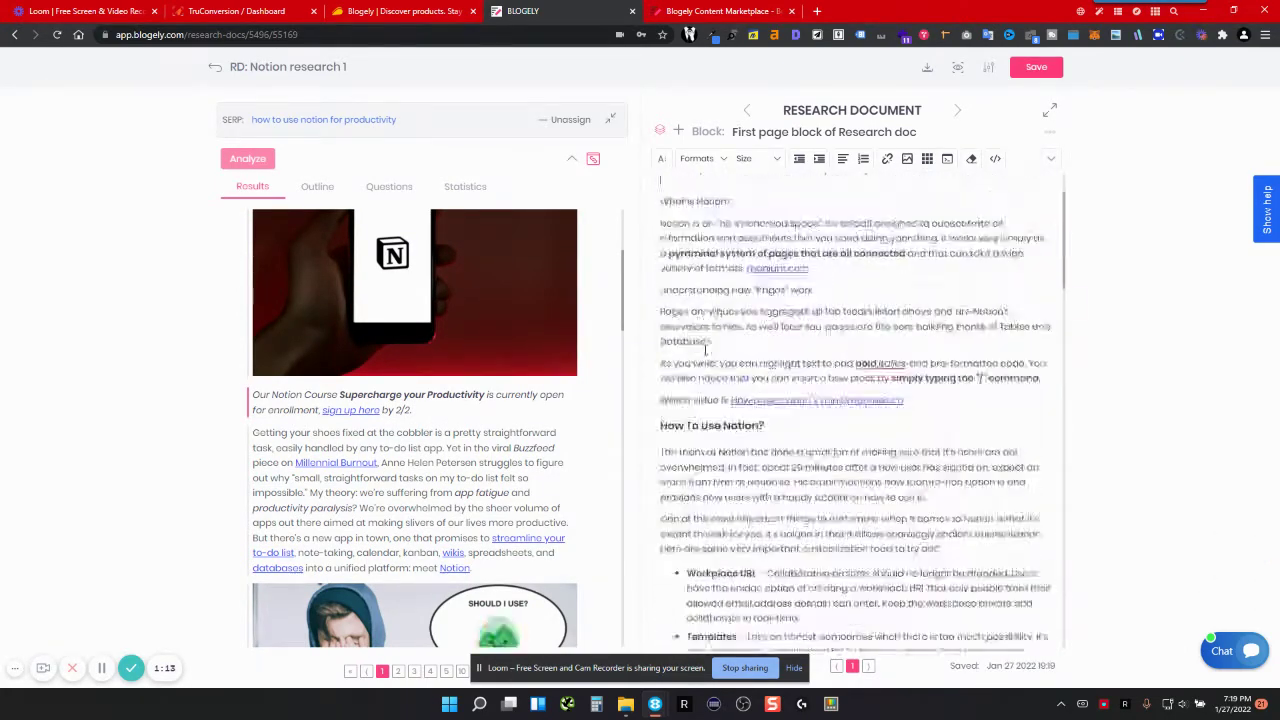
scroll(705, 350, "up", 1)
scroll(523, 300, "up", 2)
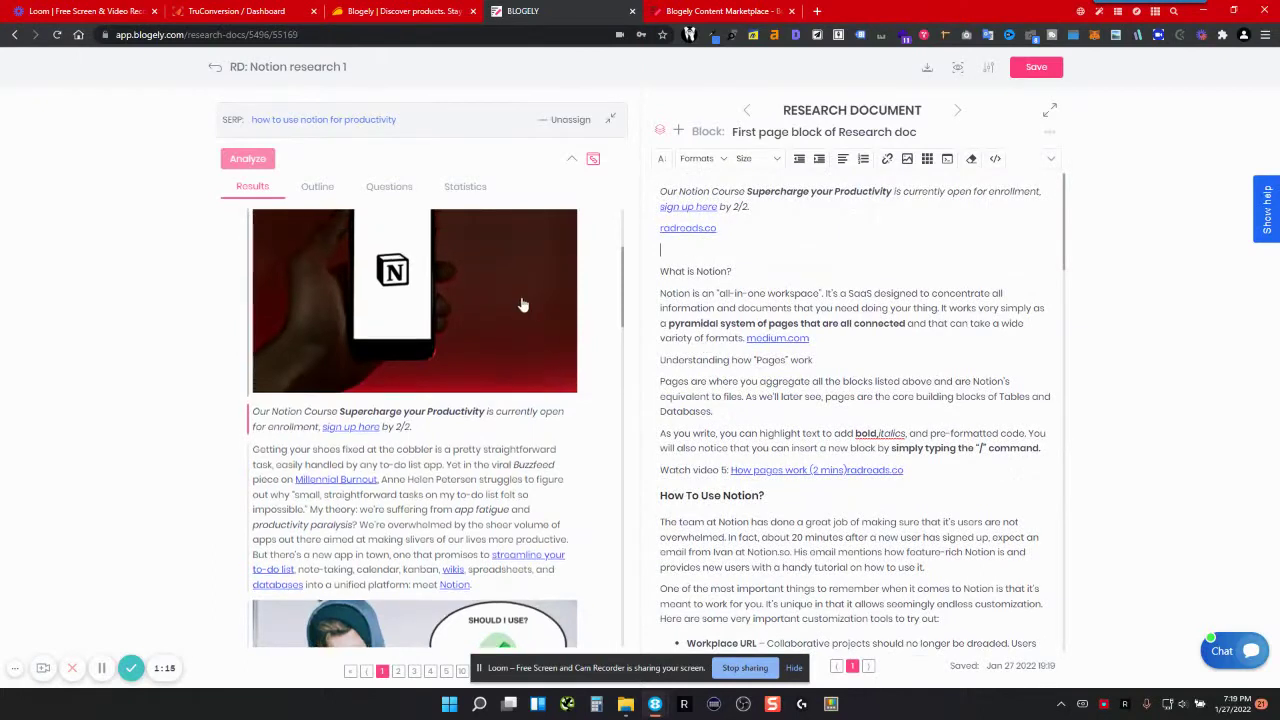
left_click(606, 275)
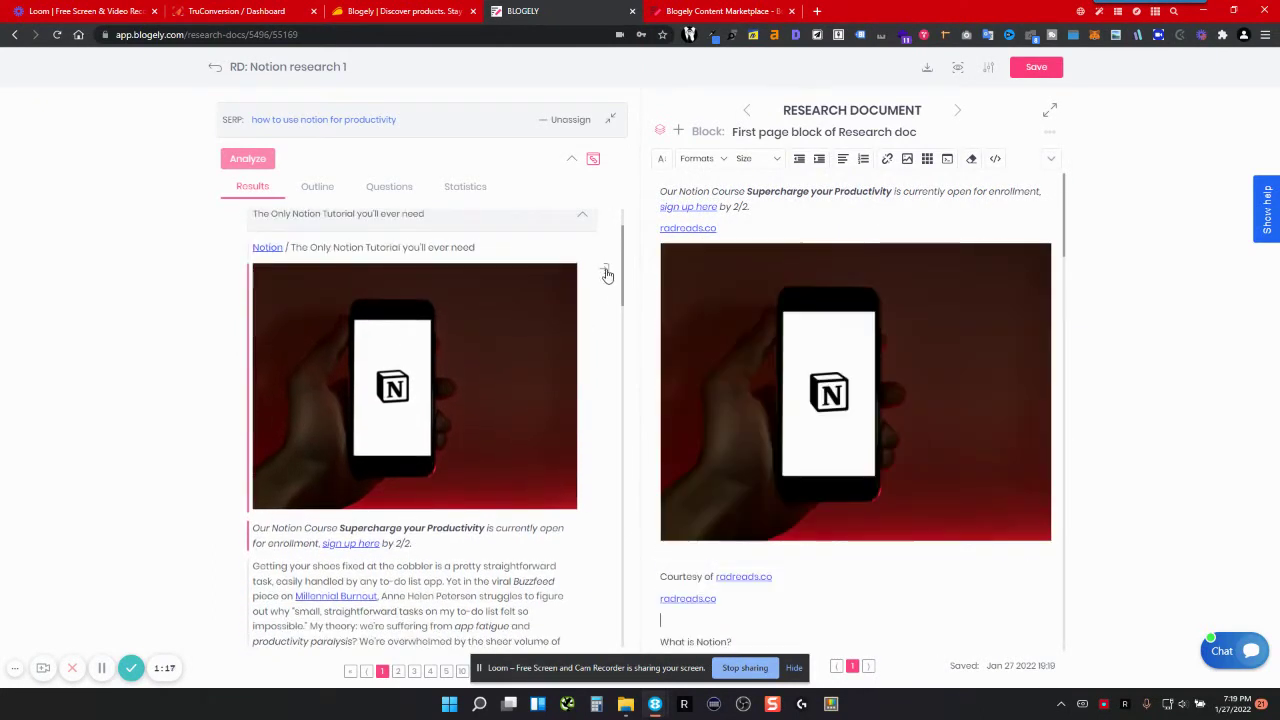
Add the article's opening paragraph to the document and select it
scroll(680, 334, "down", 3)
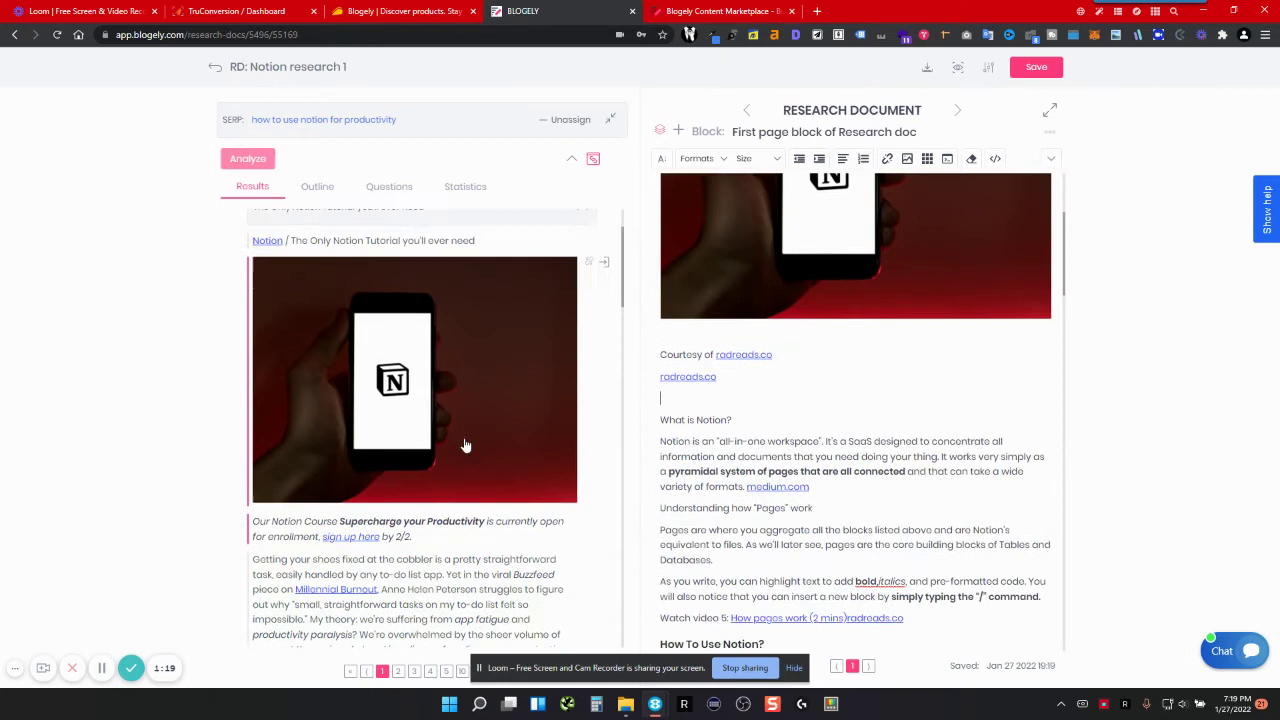
scroll(466, 443, "down", 3)
left_click(604, 390)
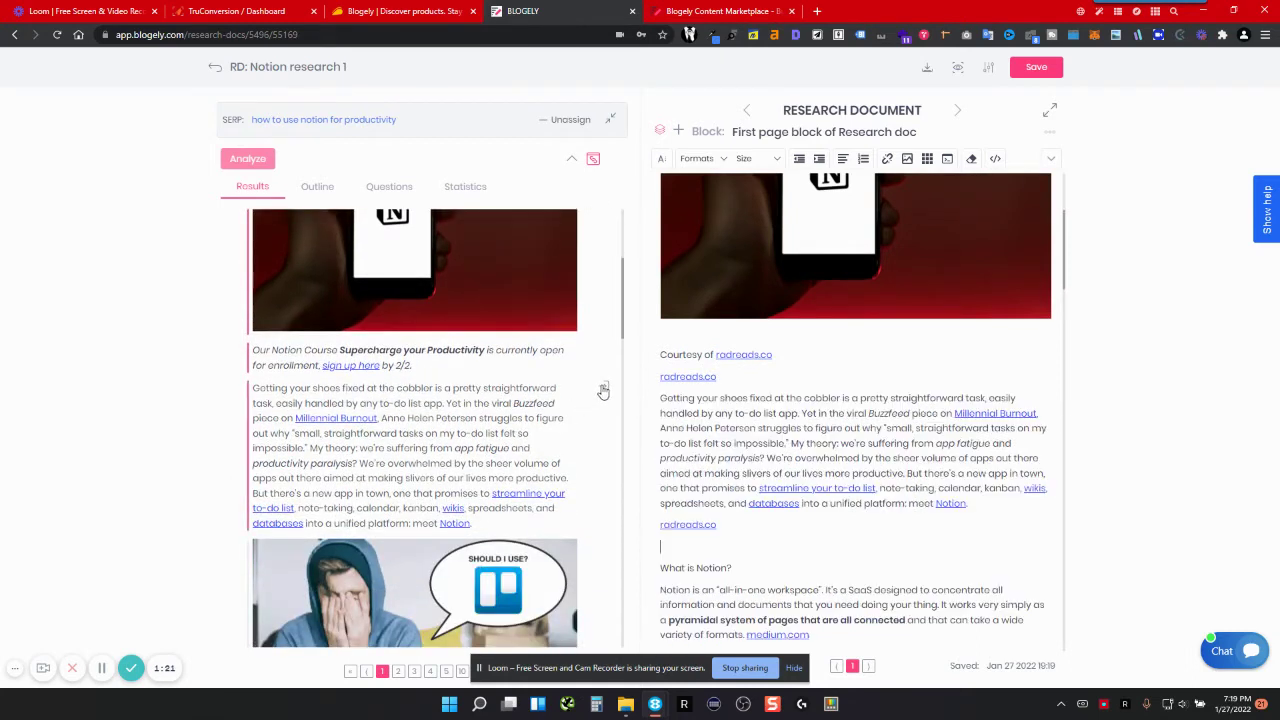
left_click_drag(717, 525, 660, 398)
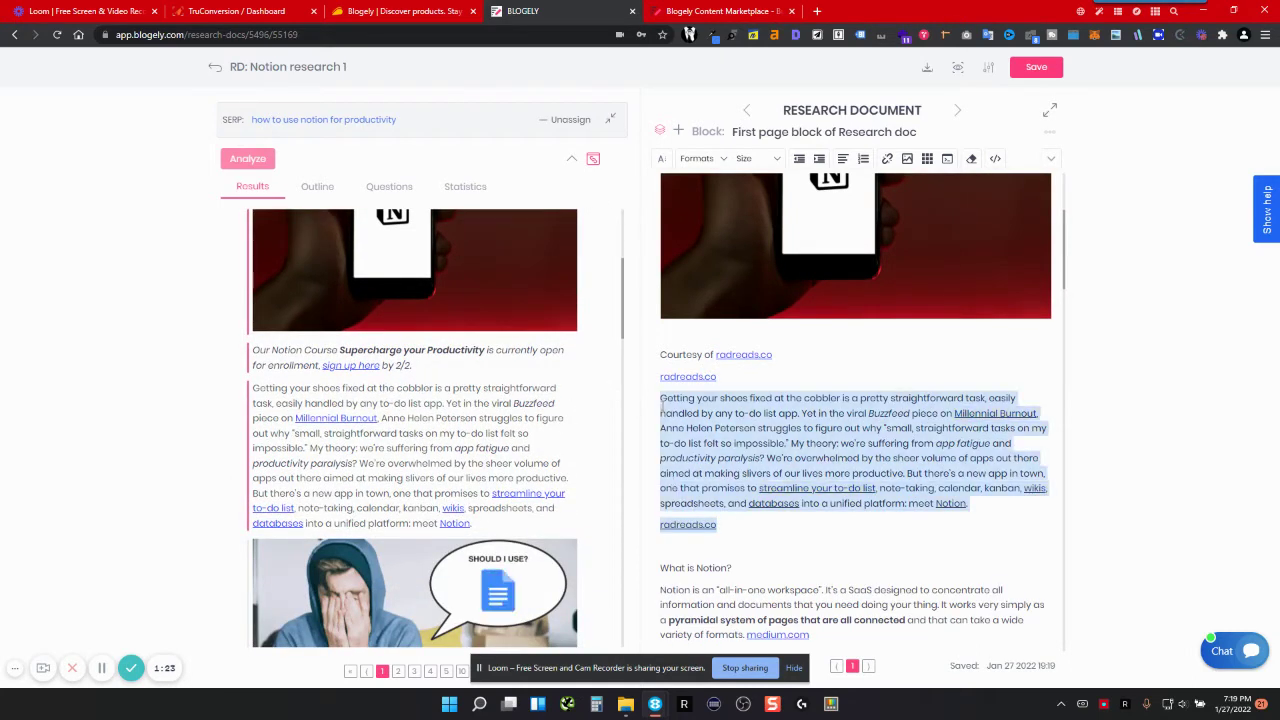
scroll(323, 448, "down", 10)
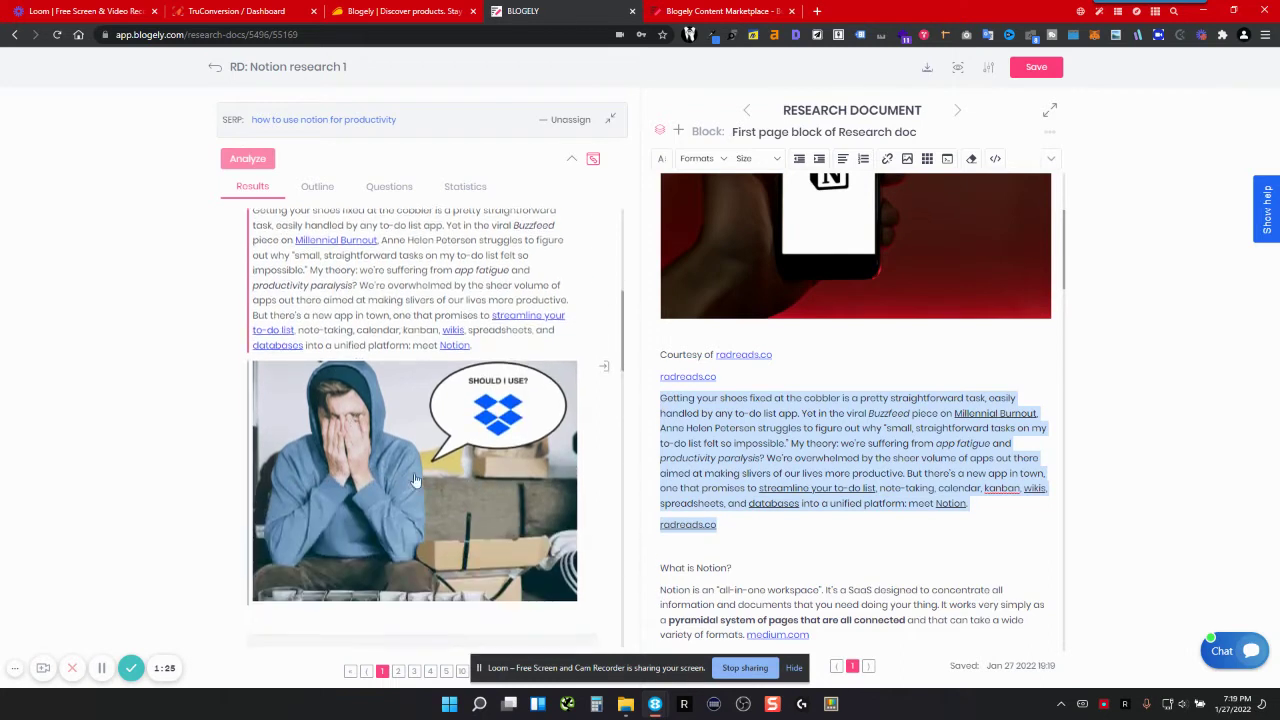
Cancel a block from the Navigating the Sidebar heading, then expand the Questions entry on how Pages work
left_click(315, 187)
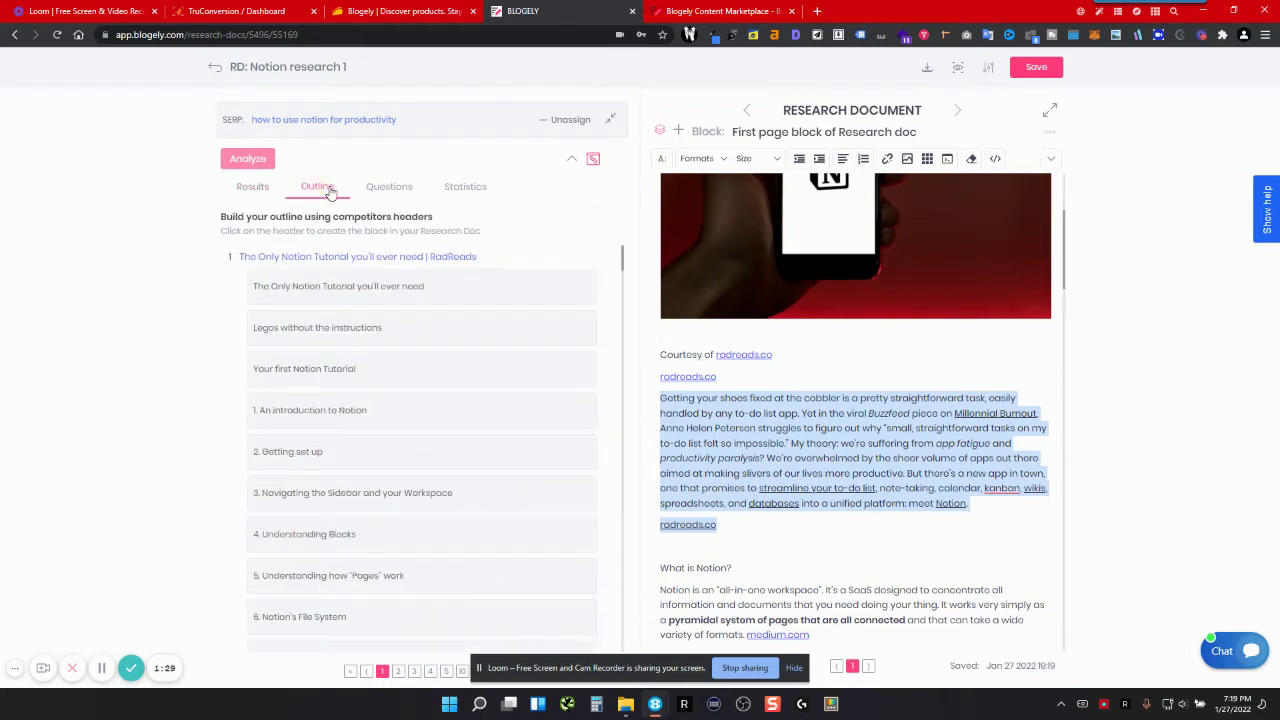
scroll(356, 316, "down", 3)
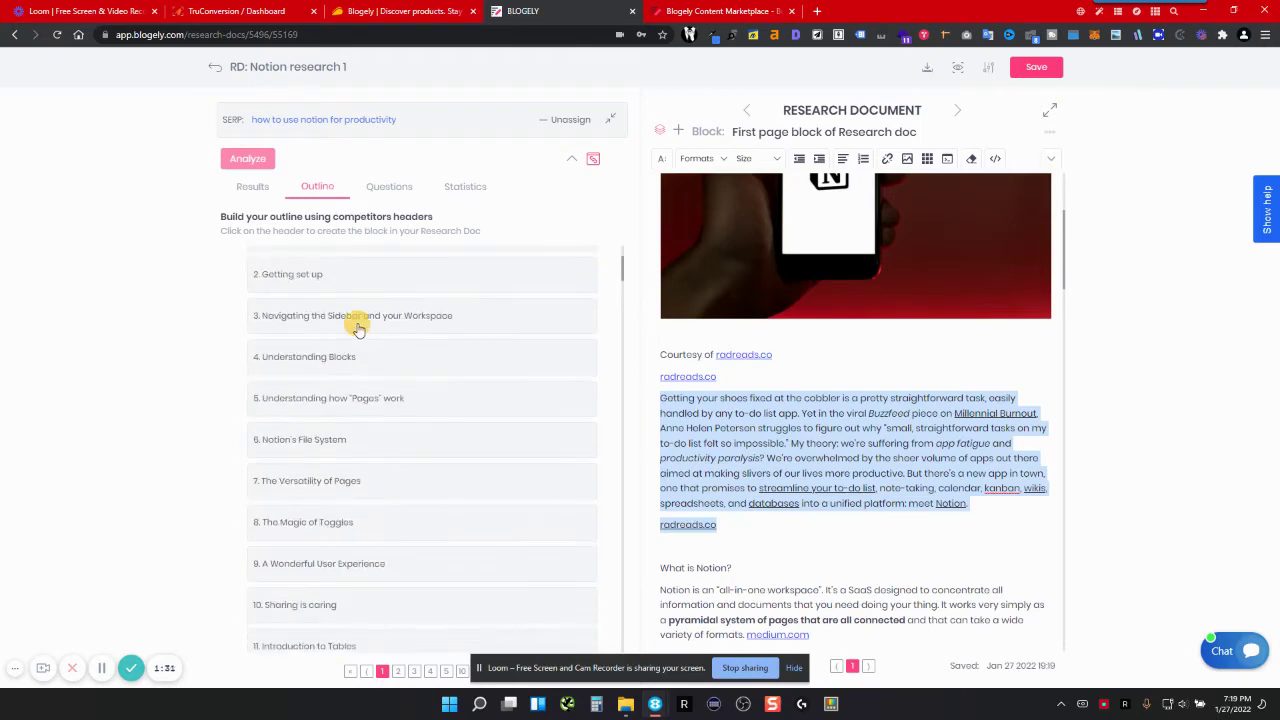
left_click(357, 324)
left_click(698, 415)
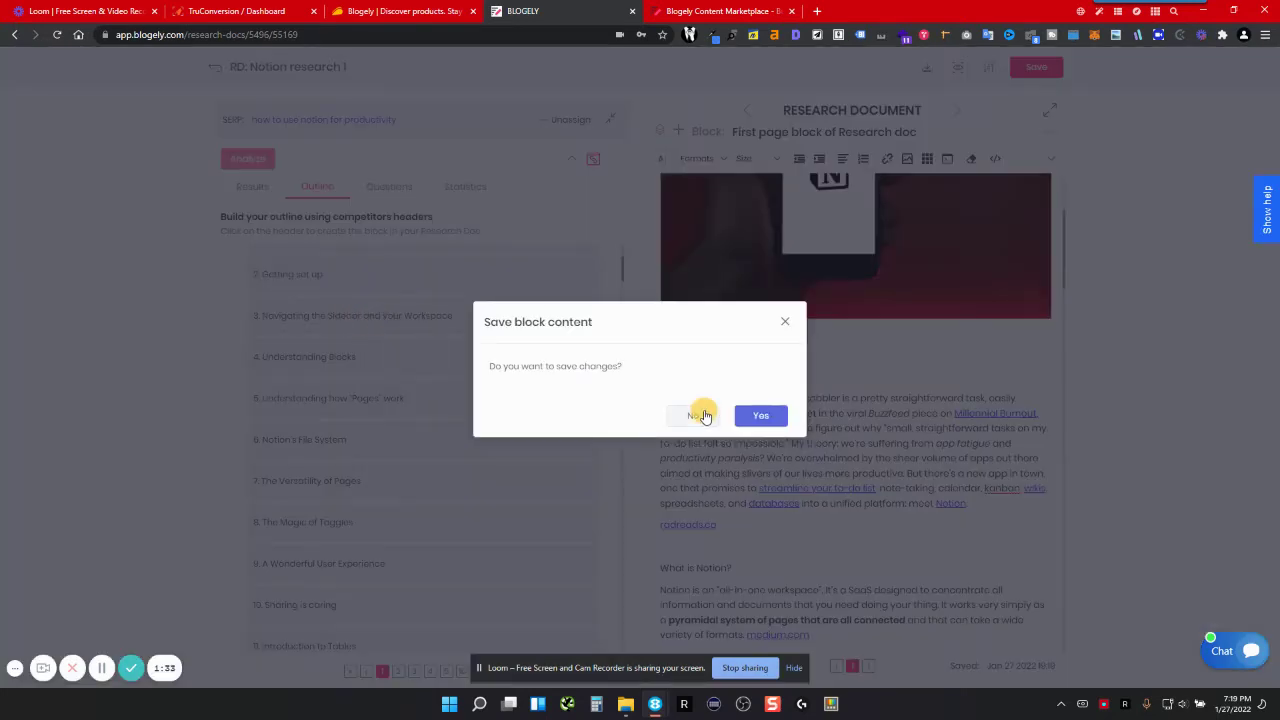
left_click(784, 287)
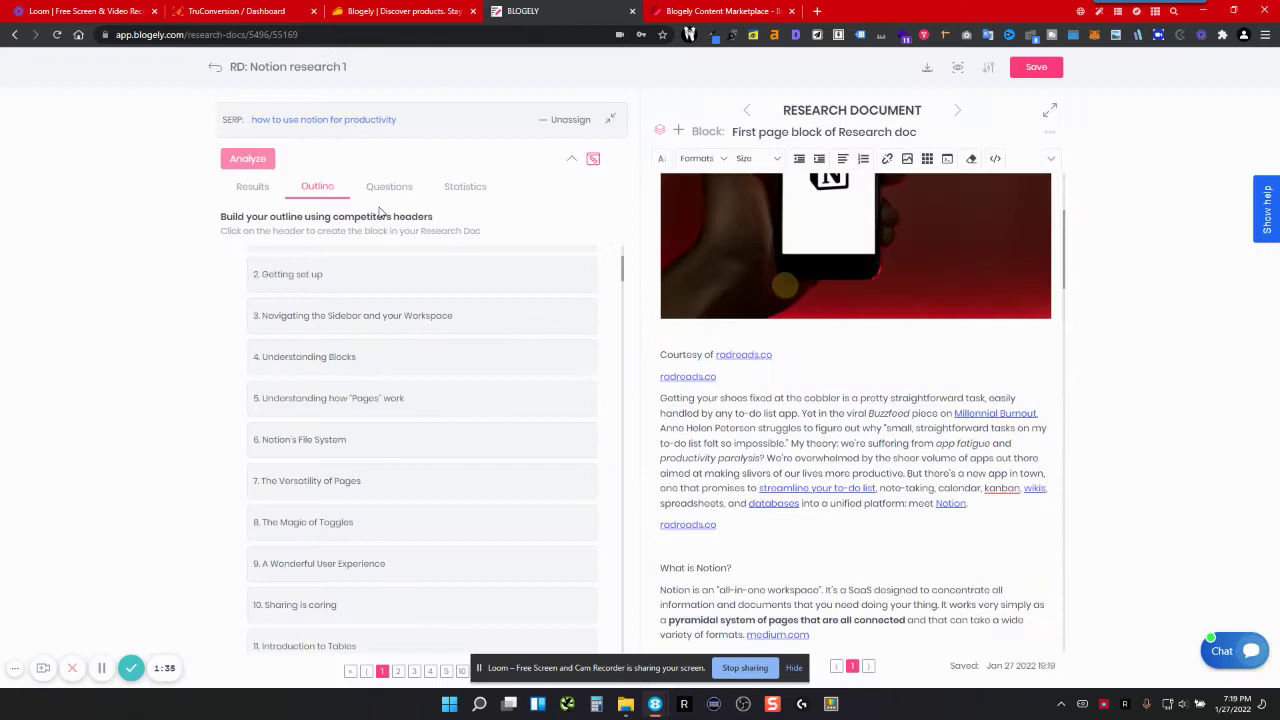
left_click(379, 193)
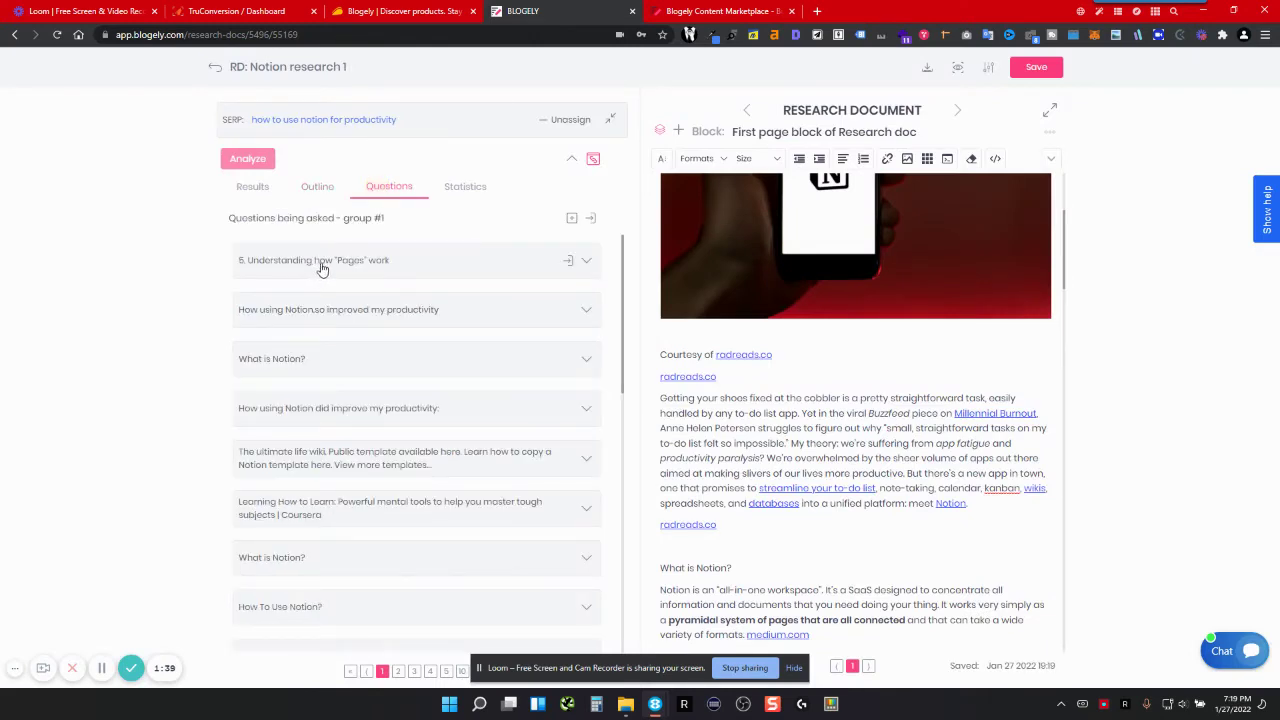
left_click(588, 261)
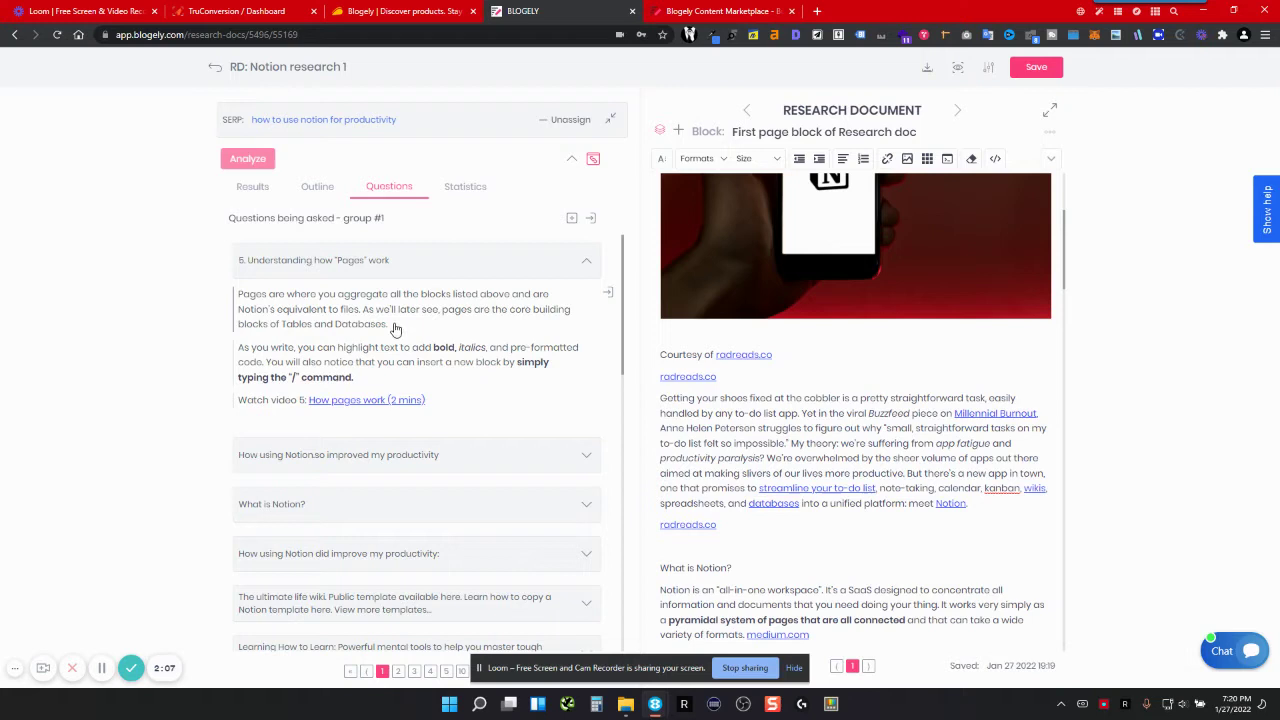
left_click(468, 189)
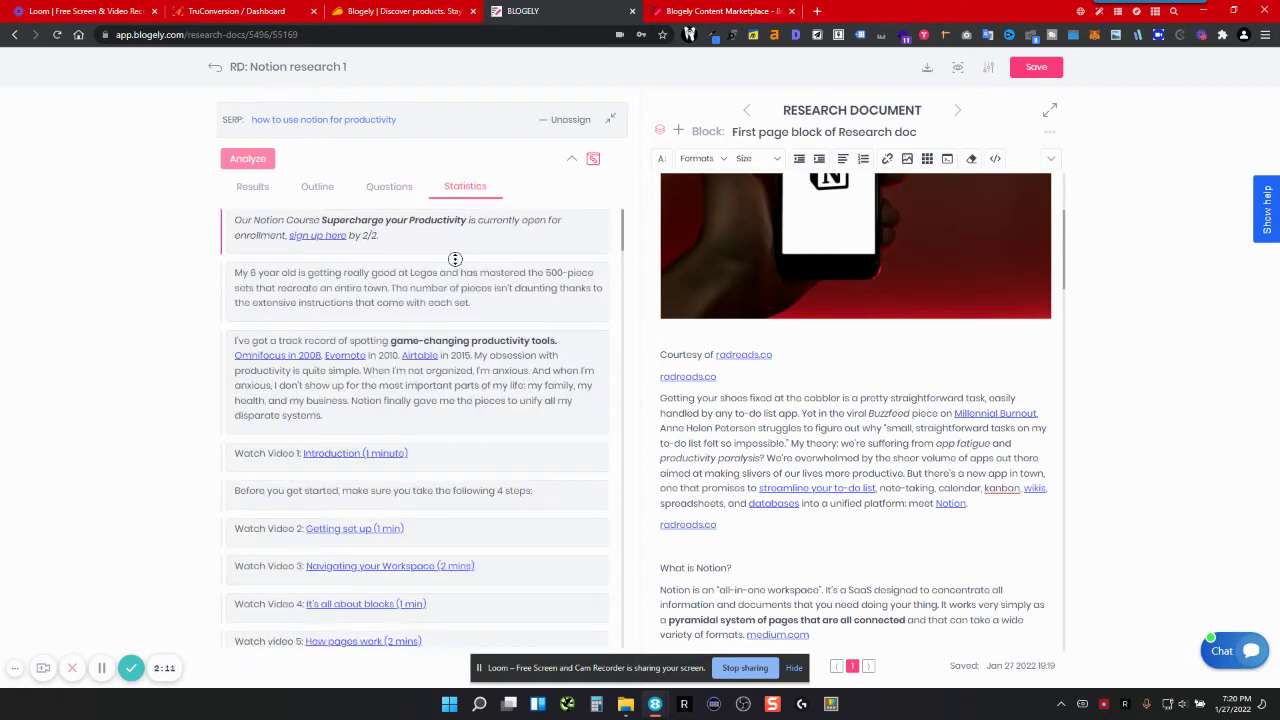
scroll(455, 265, "down", 2)
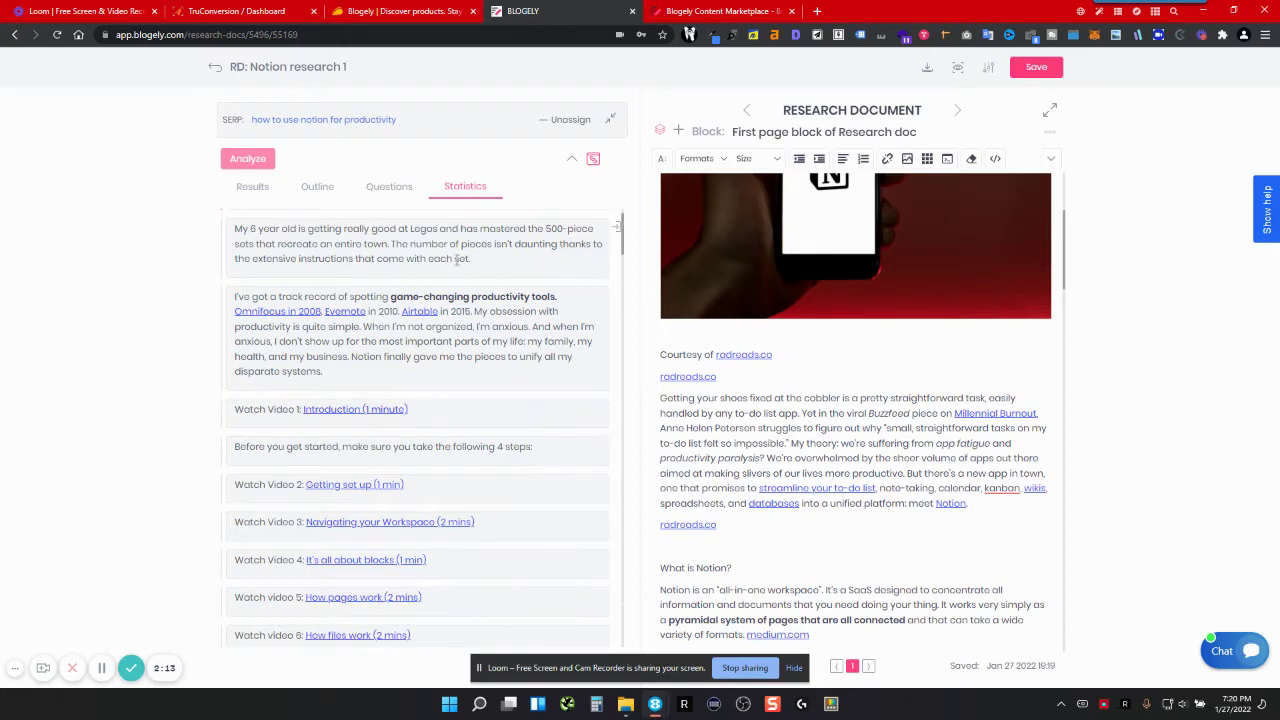
scroll(455, 265, "down", 2)
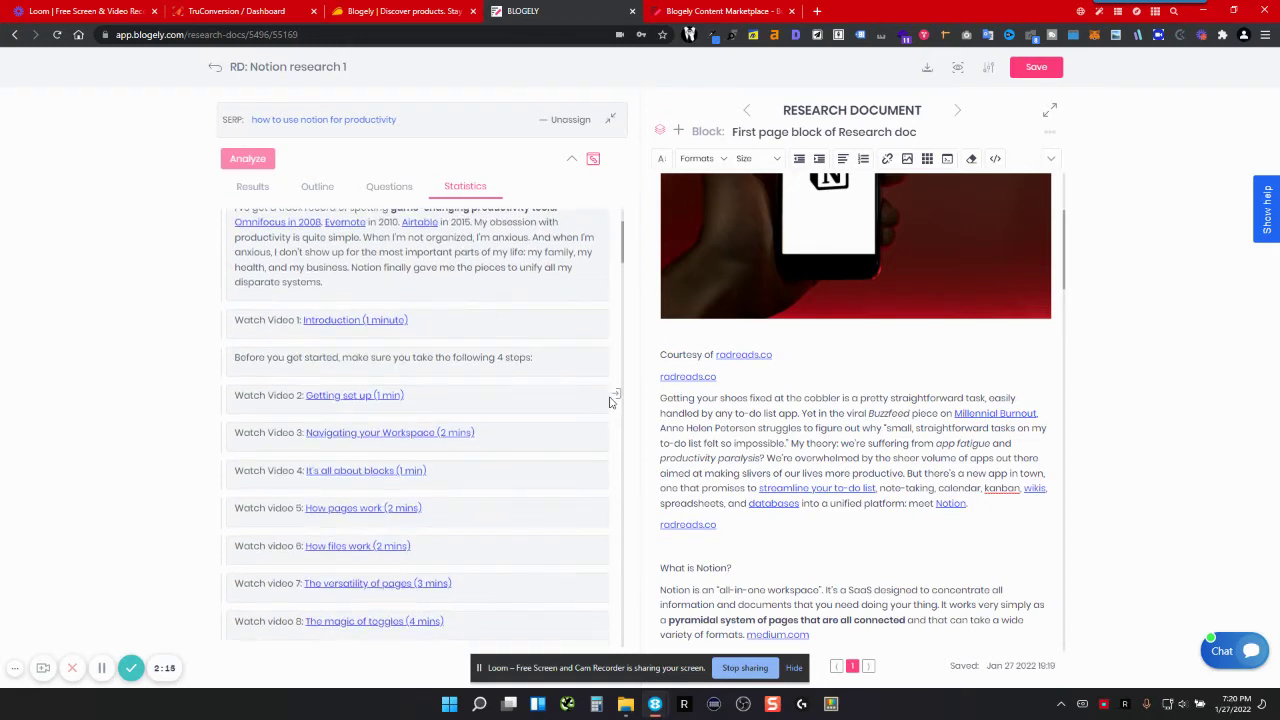
scroll(592, 390, "up", 1)
scroll(592, 390, "up", 3)
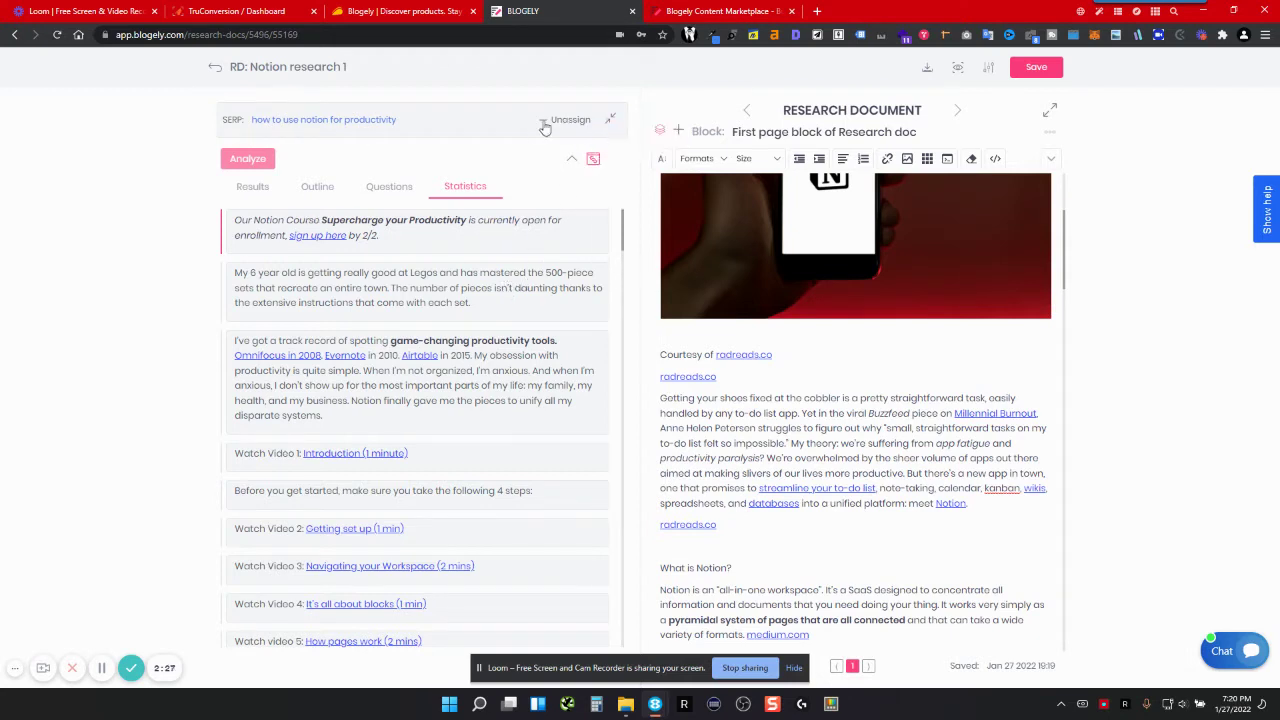
Save the block changes on leaving, then reopen the Notion research 1 document
left_click(216, 66)
left_click(760, 418)
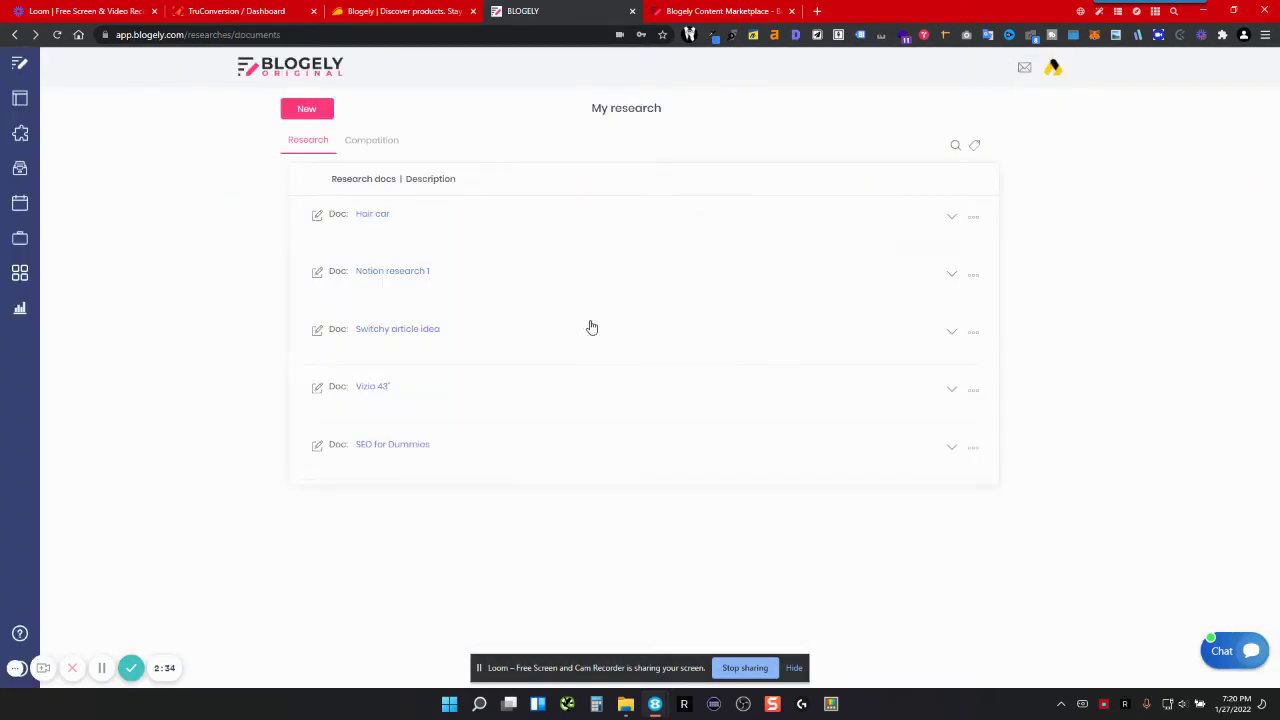
left_click(386, 277)
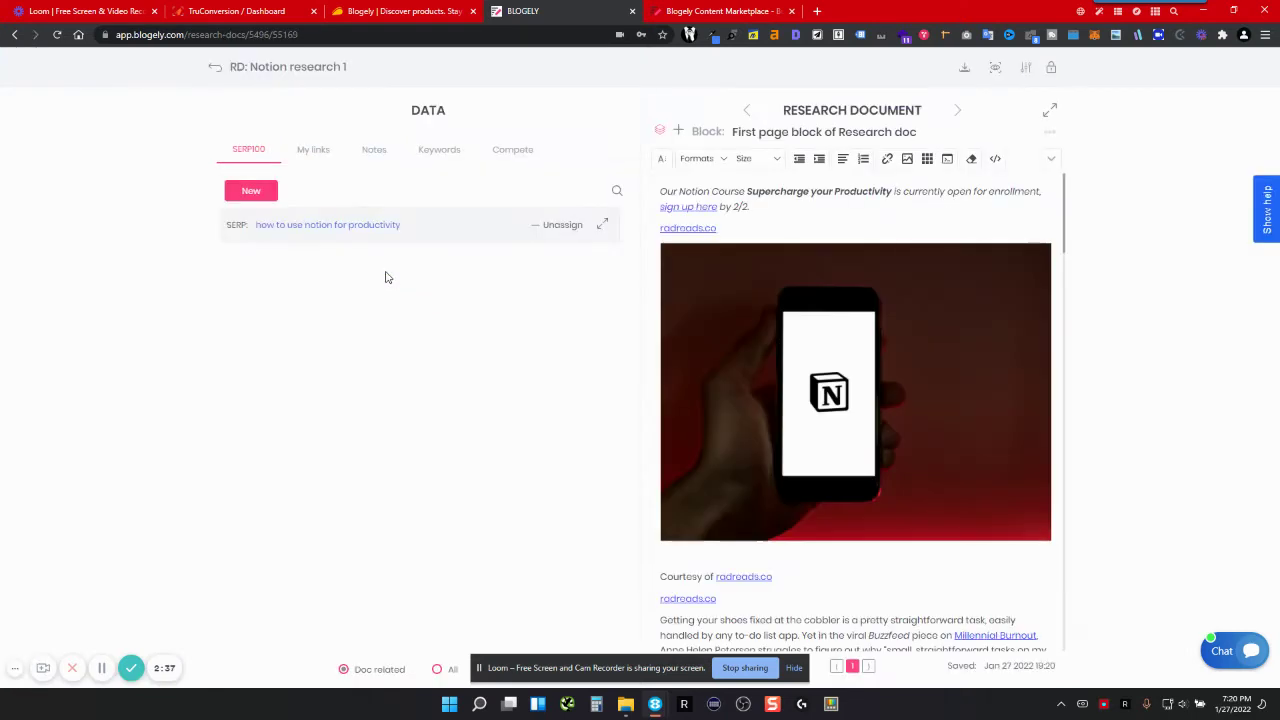
right_click(316, 152)
left_click(310, 173)
scroll(922, 362, "down", 2)
scroll(920, 365, "down", 5)
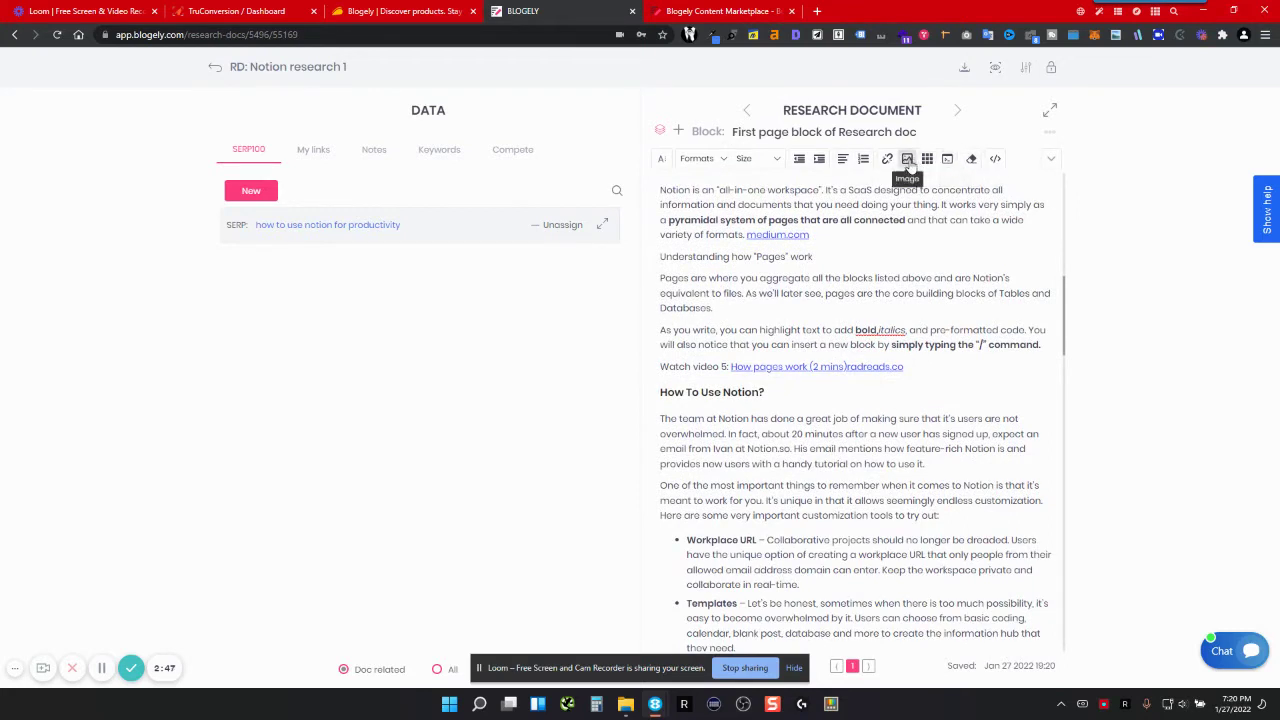
Toggle Code view on and off, then turn on Show blocks from More Misc
left_click(995, 160)
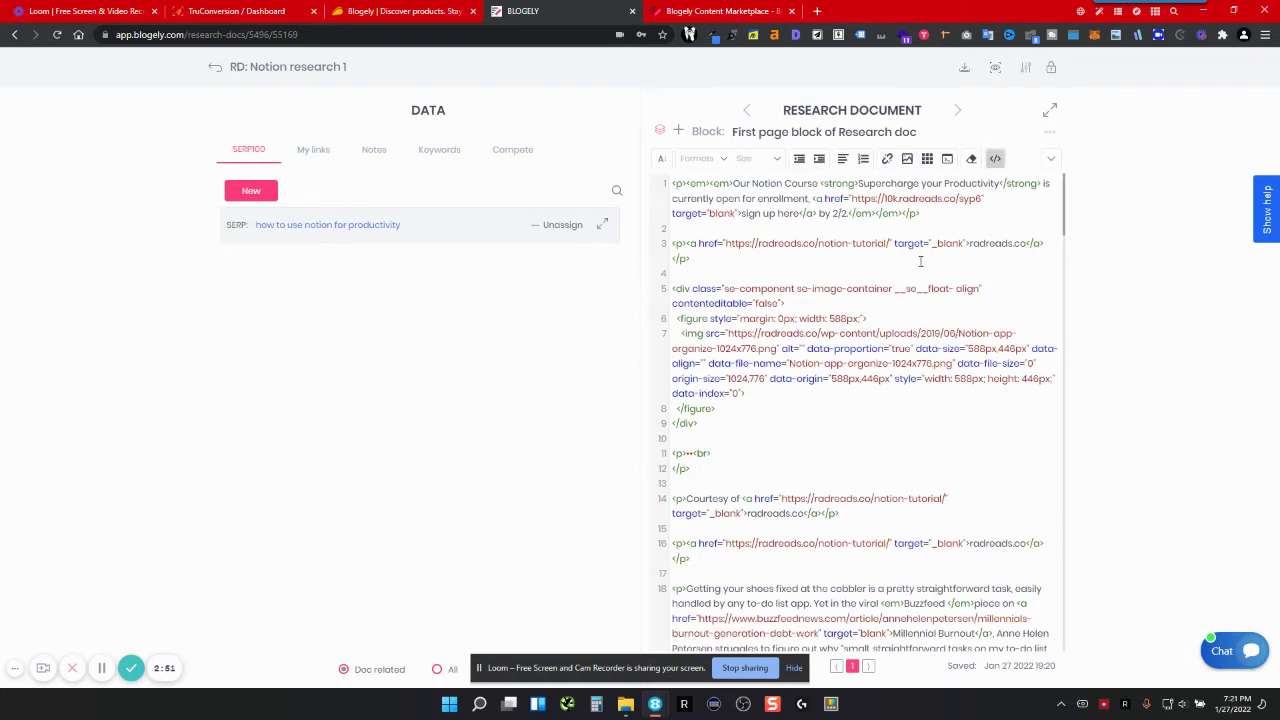
left_click(1045, 157)
left_click(996, 159)
left_click(1051, 159)
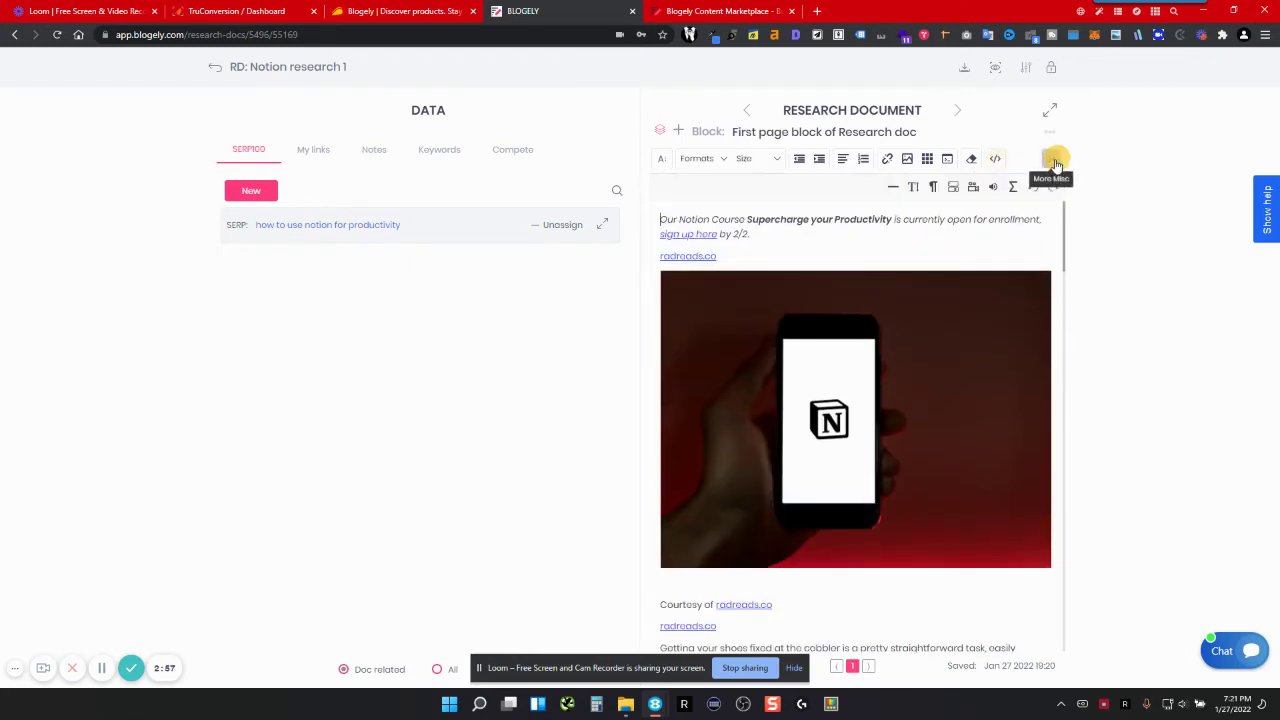
left_click(952, 189)
scroll(937, 268, "down", 1)
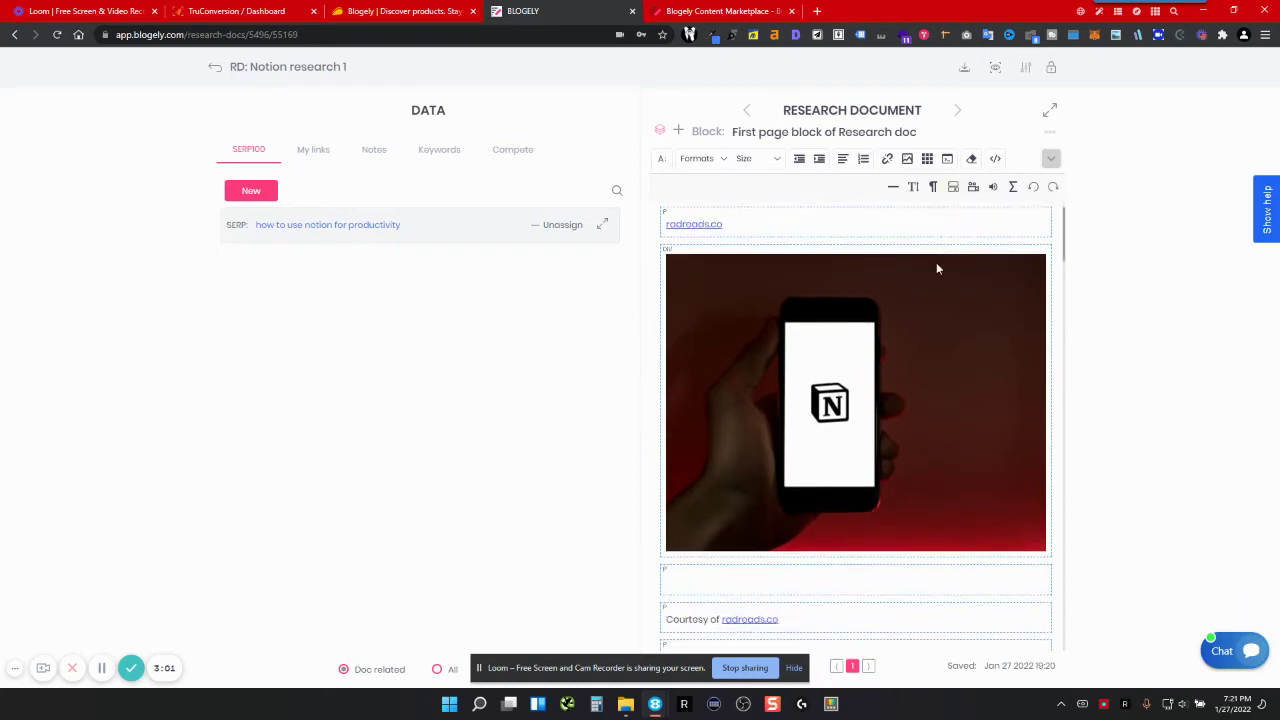
scroll(936, 268, "down", 5)
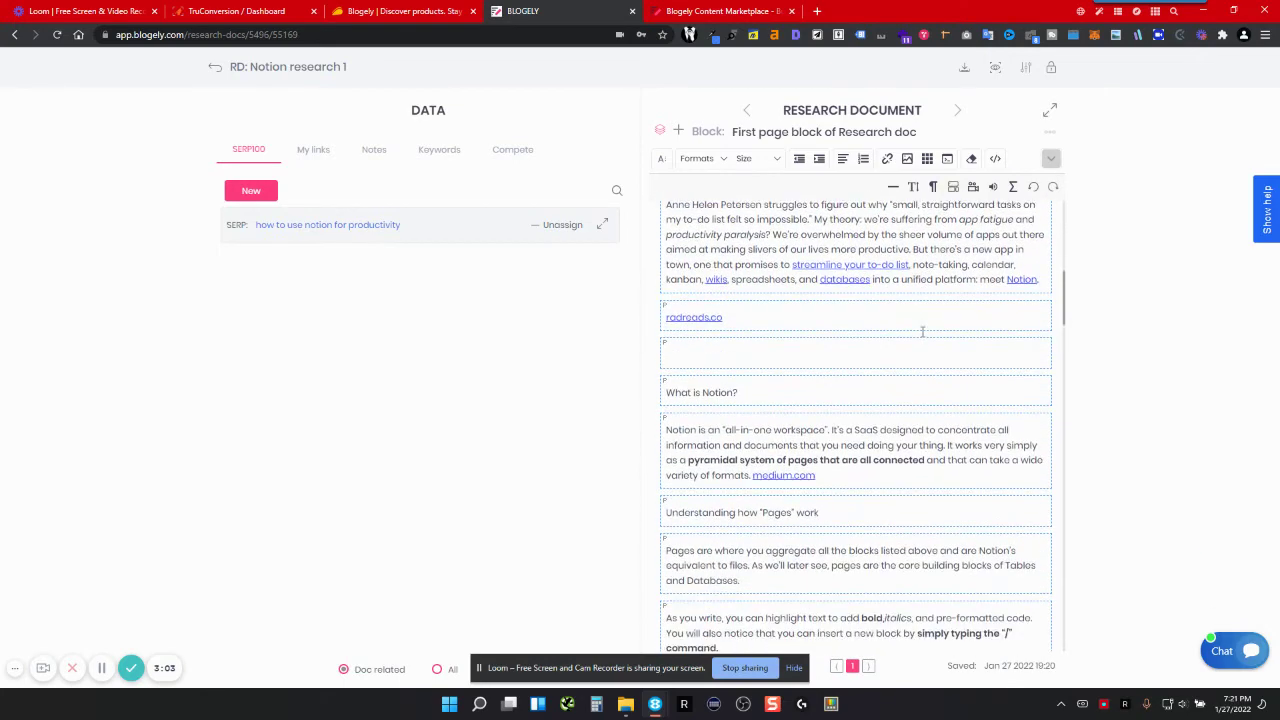
scroll(924, 333, "up", 6)
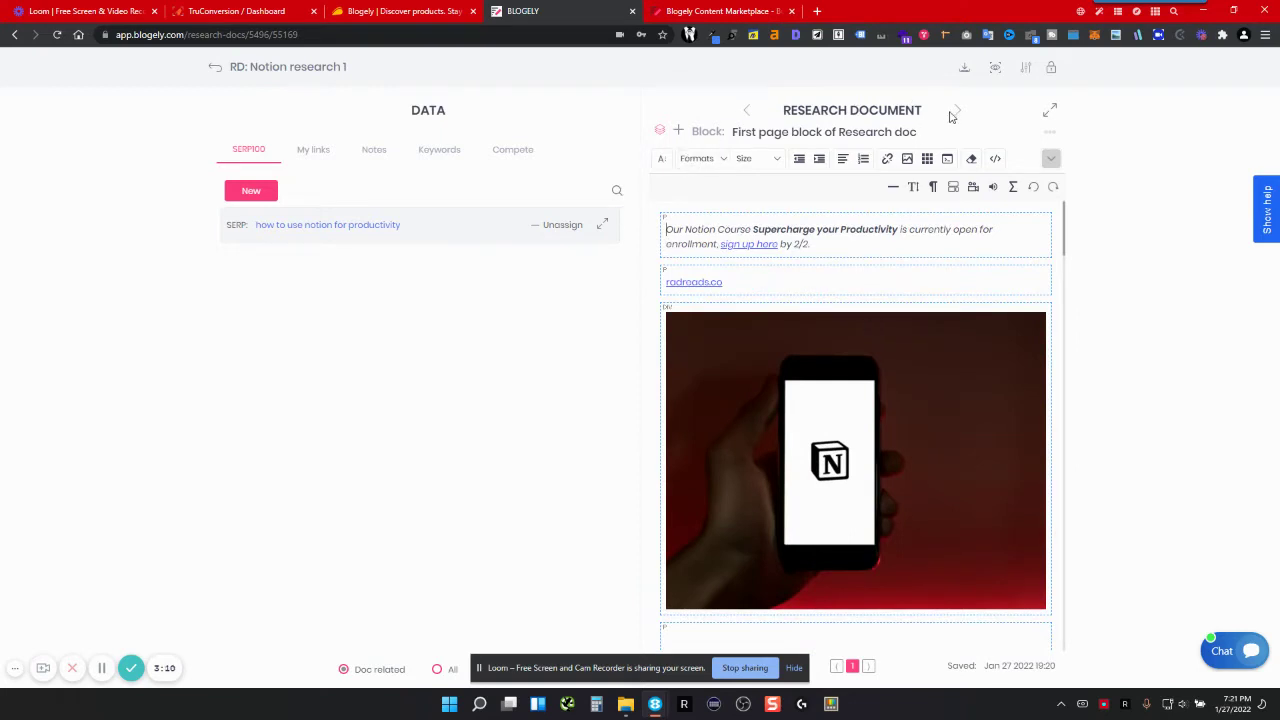
left_click(951, 111)
Move through My links and Notes to the Keywords tab, saving the block changes
left_click(311, 155)
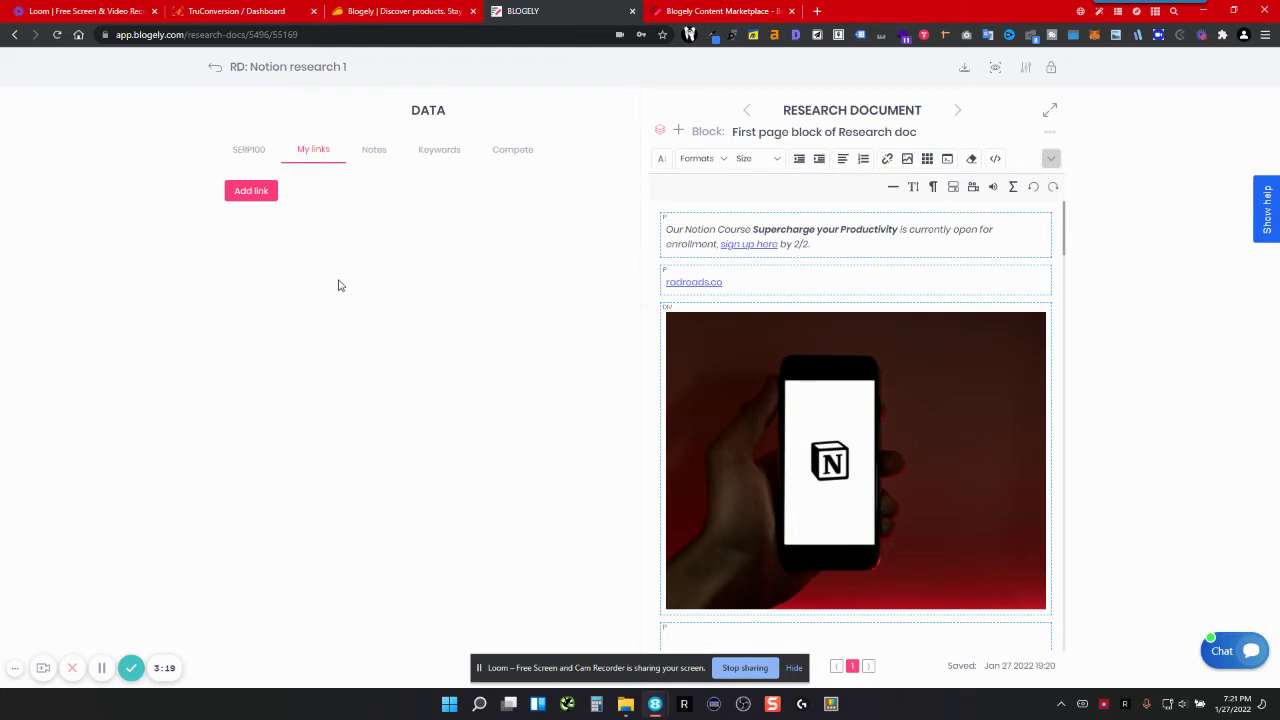
left_click(388, 157)
left_click(431, 152)
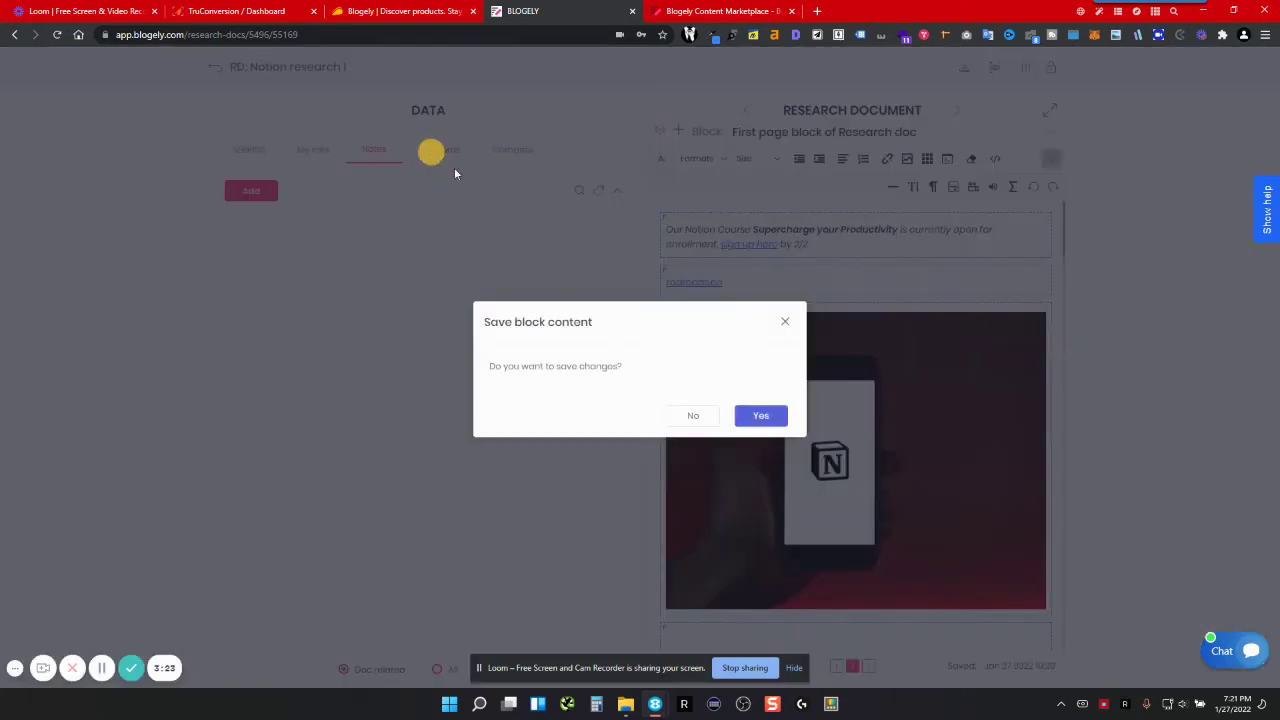
left_click(700, 418)
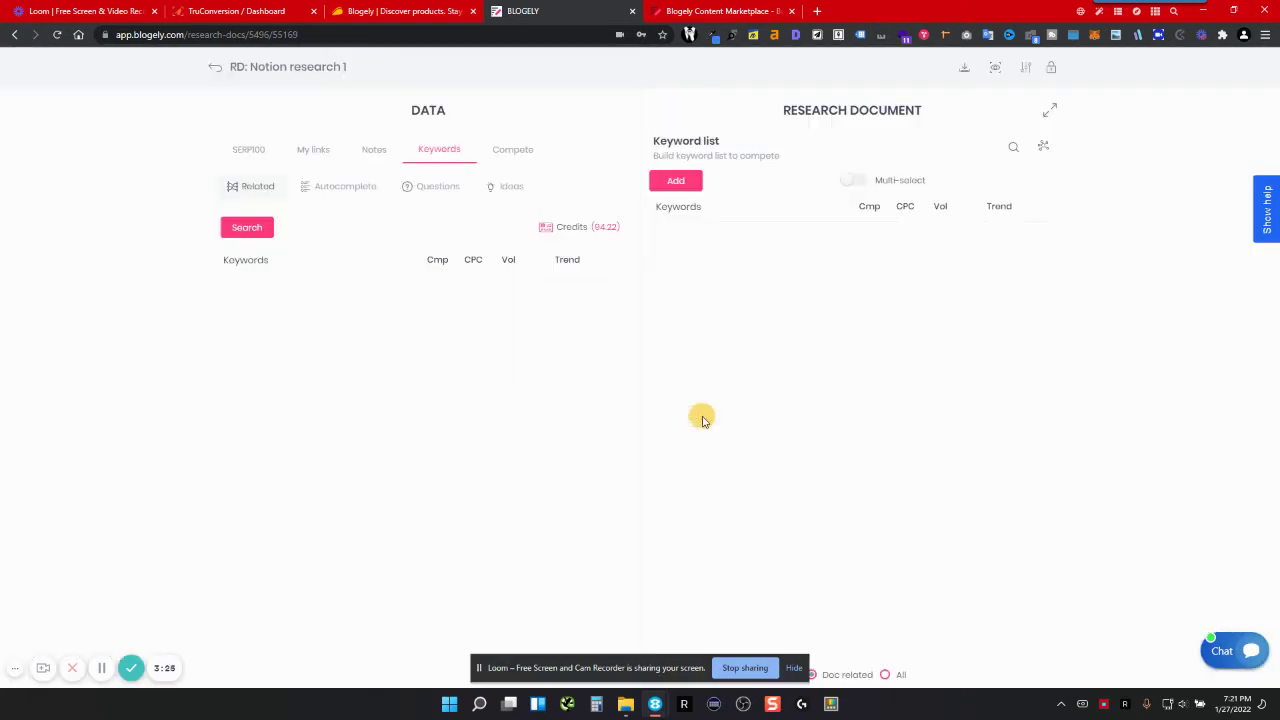
Run a related-keyword search with the seed keyword 'seo for dummies'
left_click(282, 259)
left_click(250, 232)
left_click(571, 307)
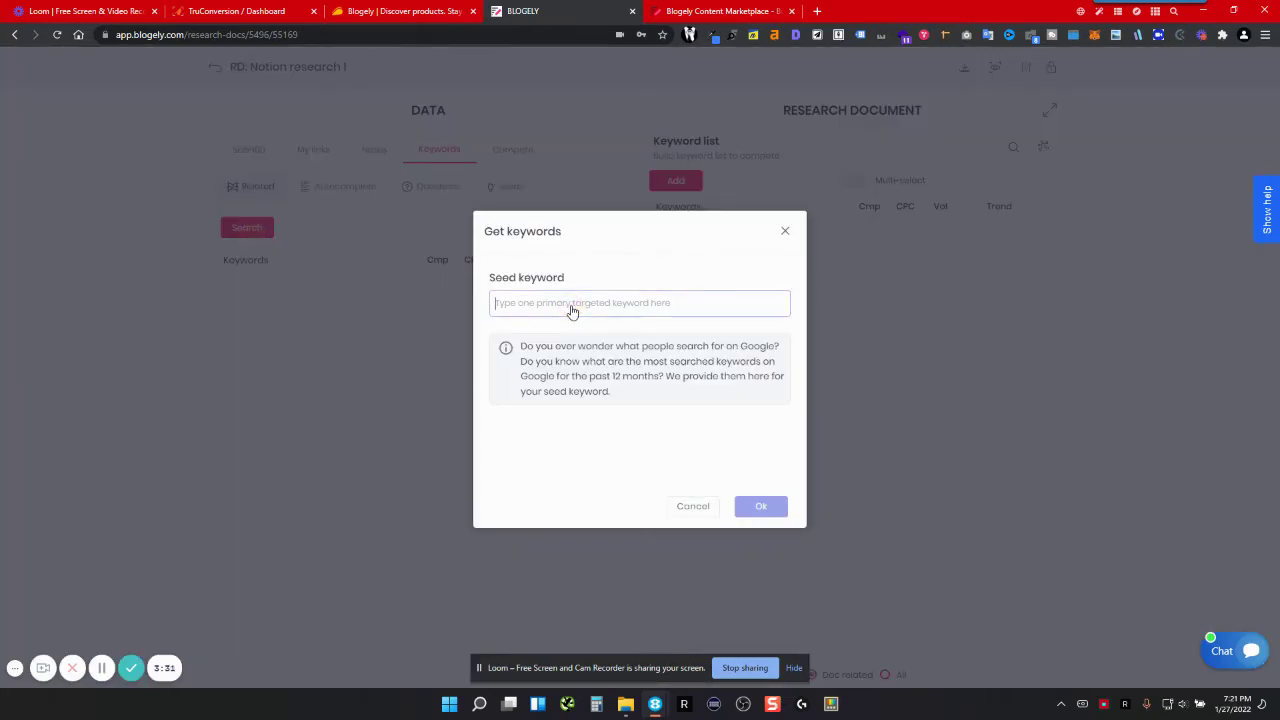
type("seo")
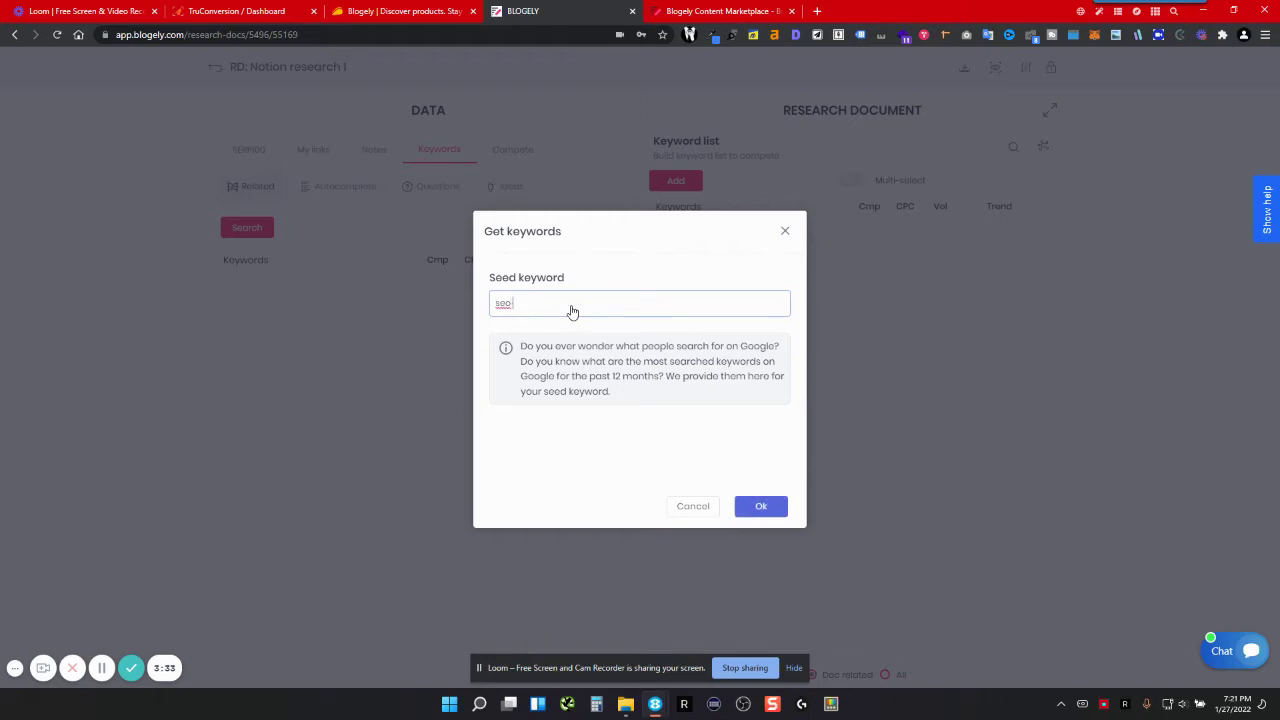
type(" for dummies")
left_click(757, 506)
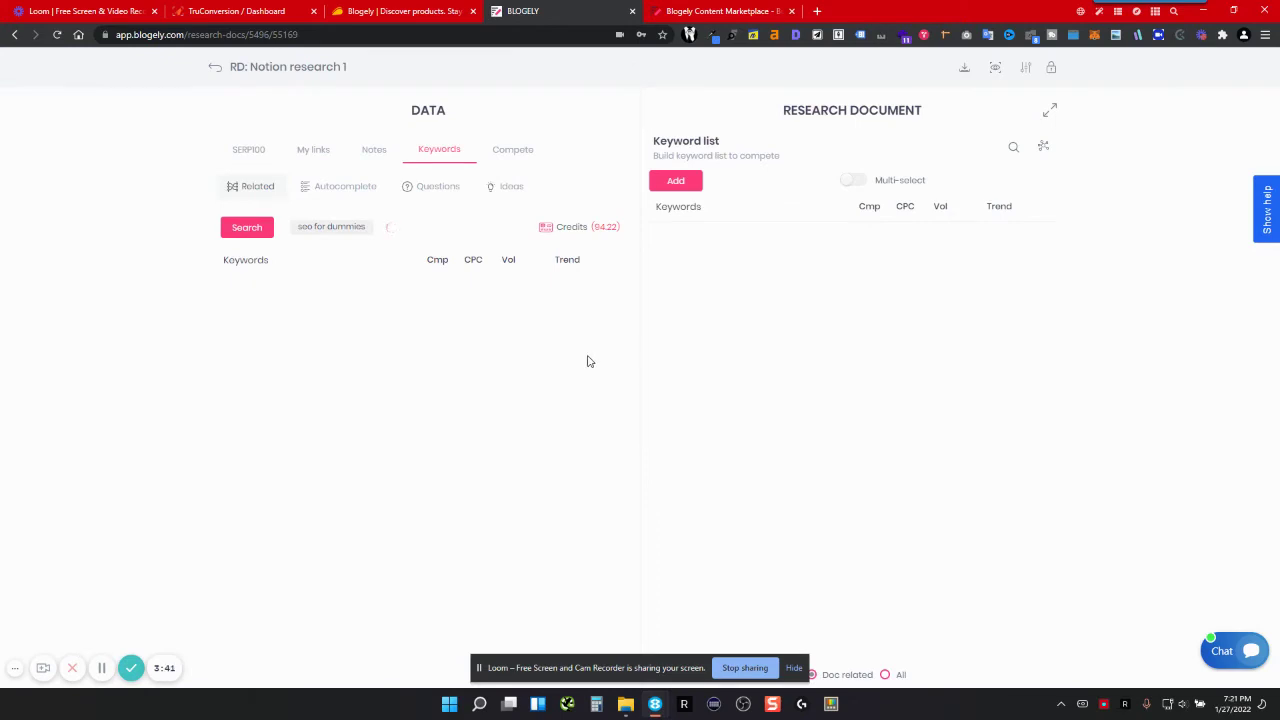
Add seo for dummies, Search engine optimization, For Dummies, Marketing, Search engine marketing, Index term and WordPress to the keyword list
scroll(306, 320, "down", 1)
scroll(316, 322, "up", 1)
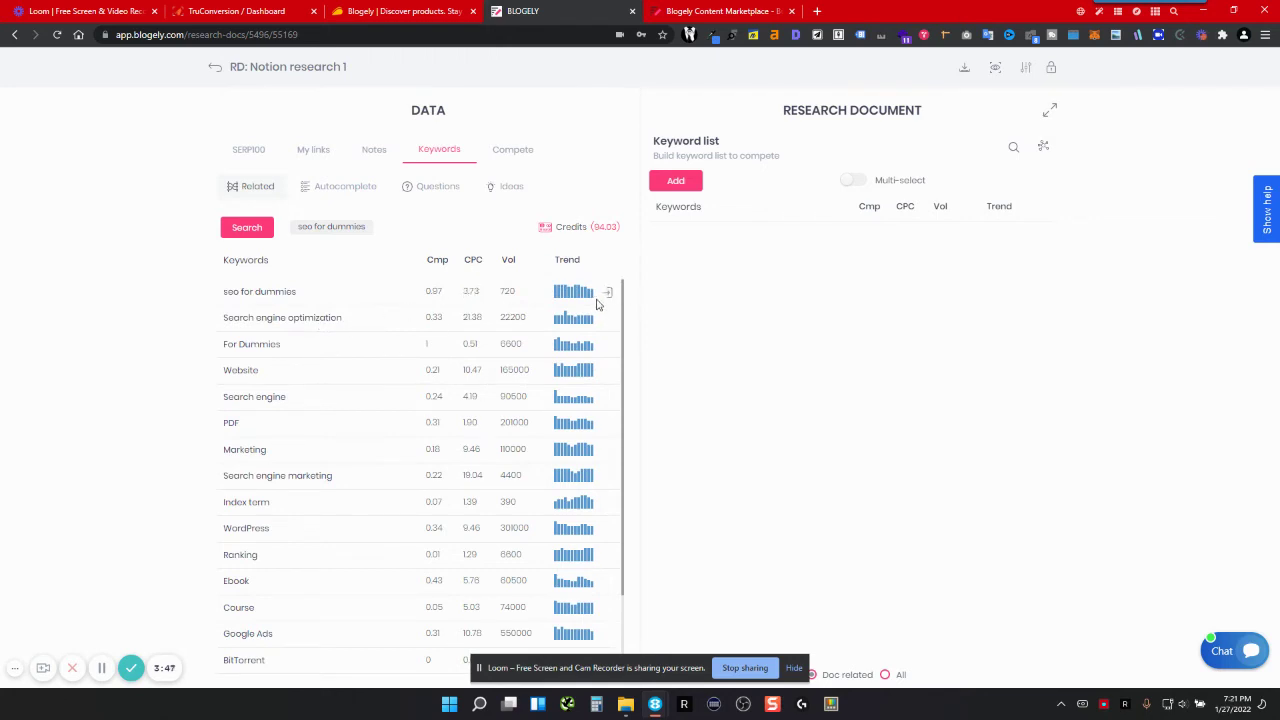
left_click(608, 297)
left_click(608, 318)
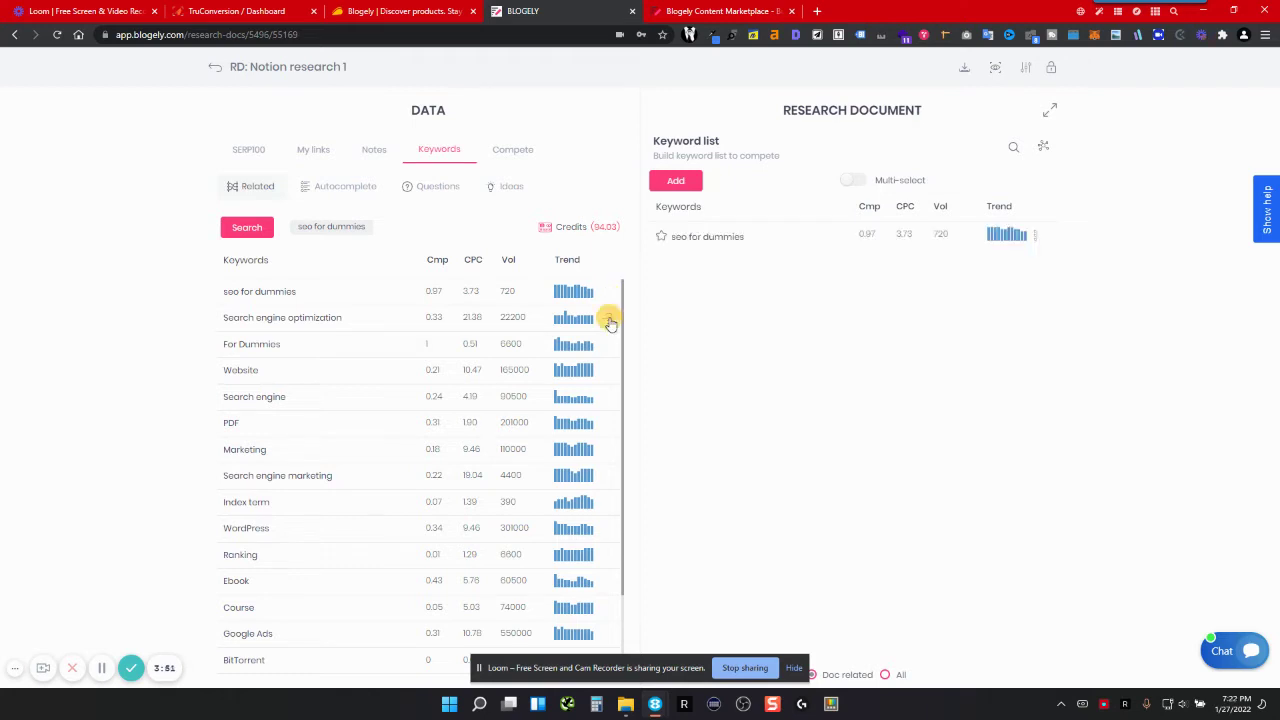
left_click(608, 344)
left_click(608, 449)
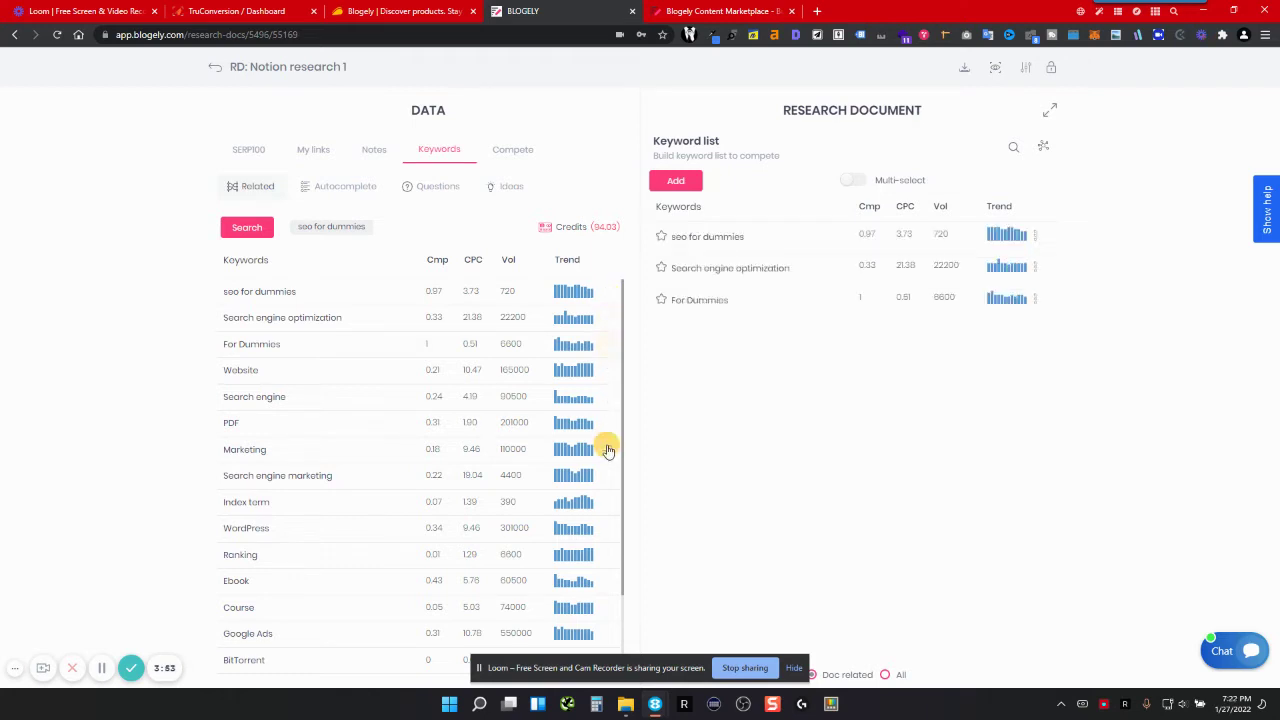
left_click(609, 476)
left_click(609, 502)
left_click(609, 528)
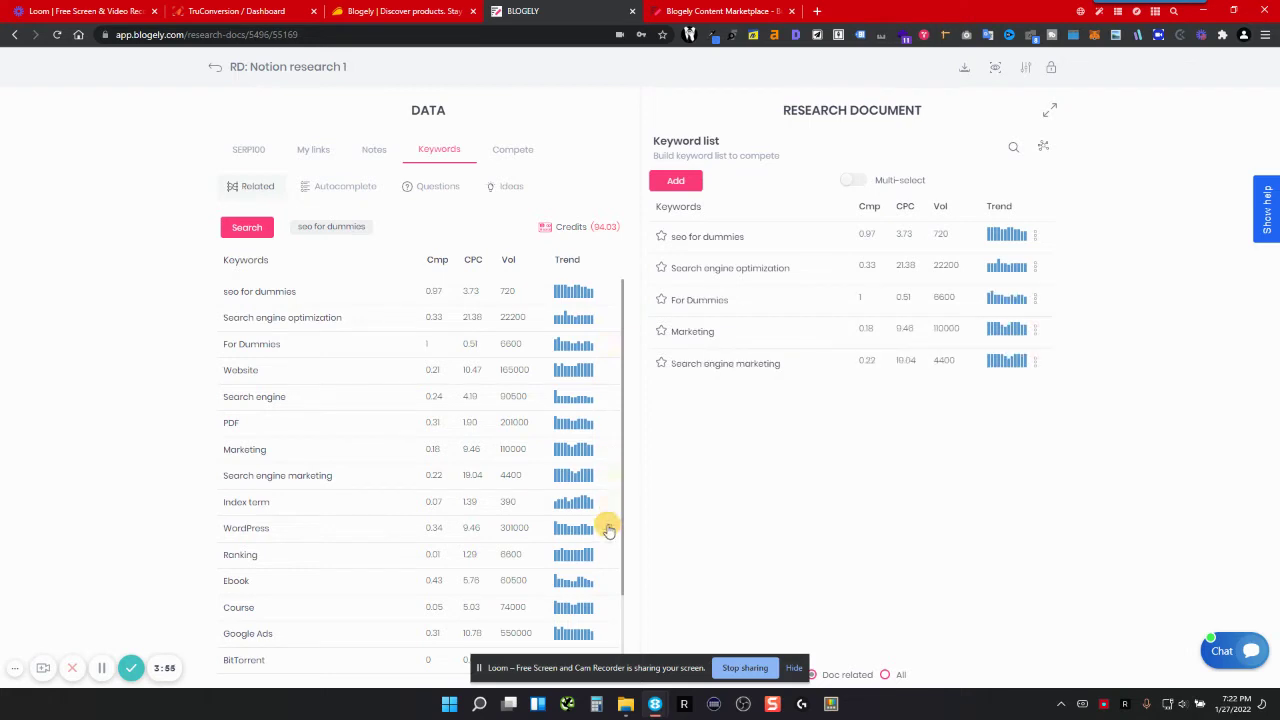
Manually add the keyword 'Seo tools' with statistics data turned on
left_click(677, 180)
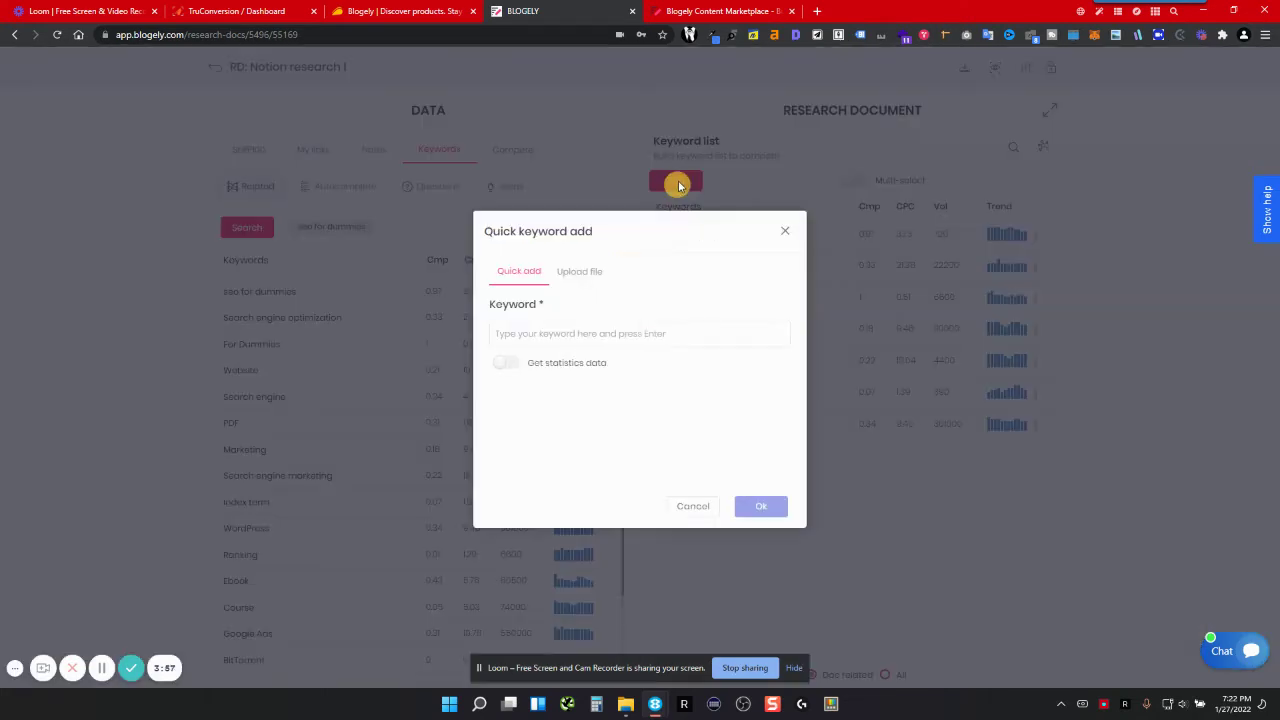
left_click(636, 338)
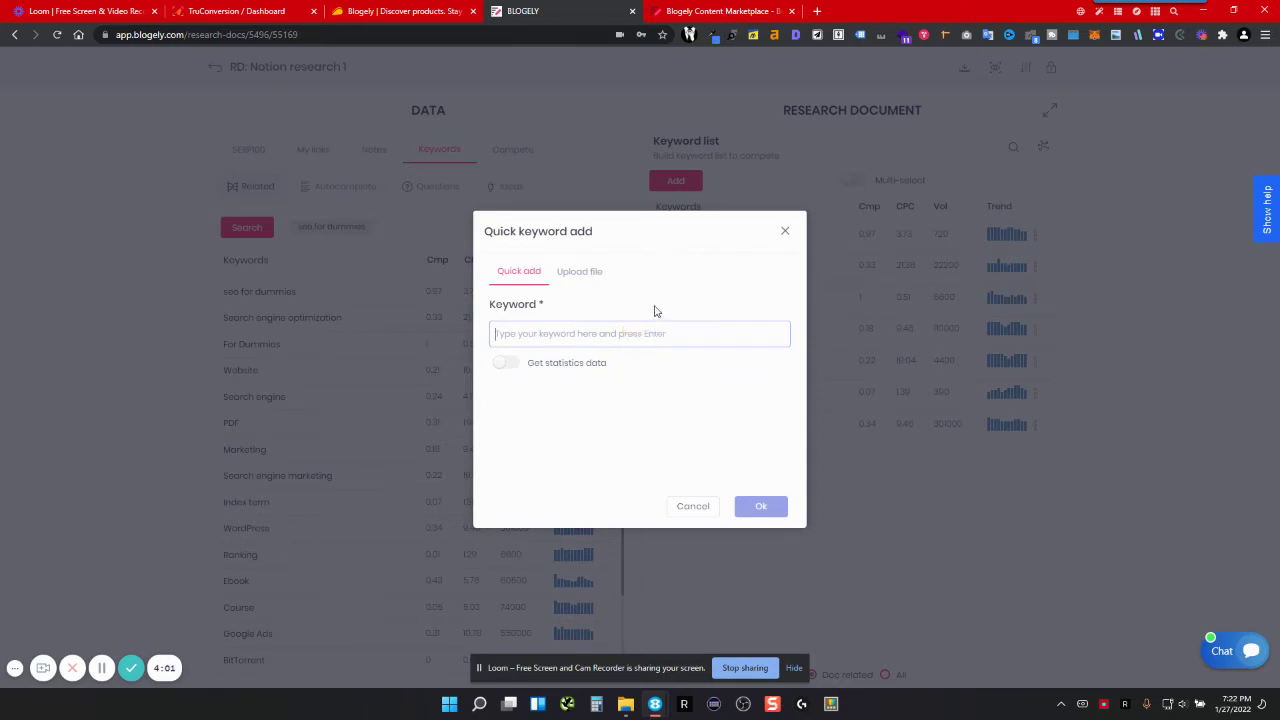
type("Seo tools")
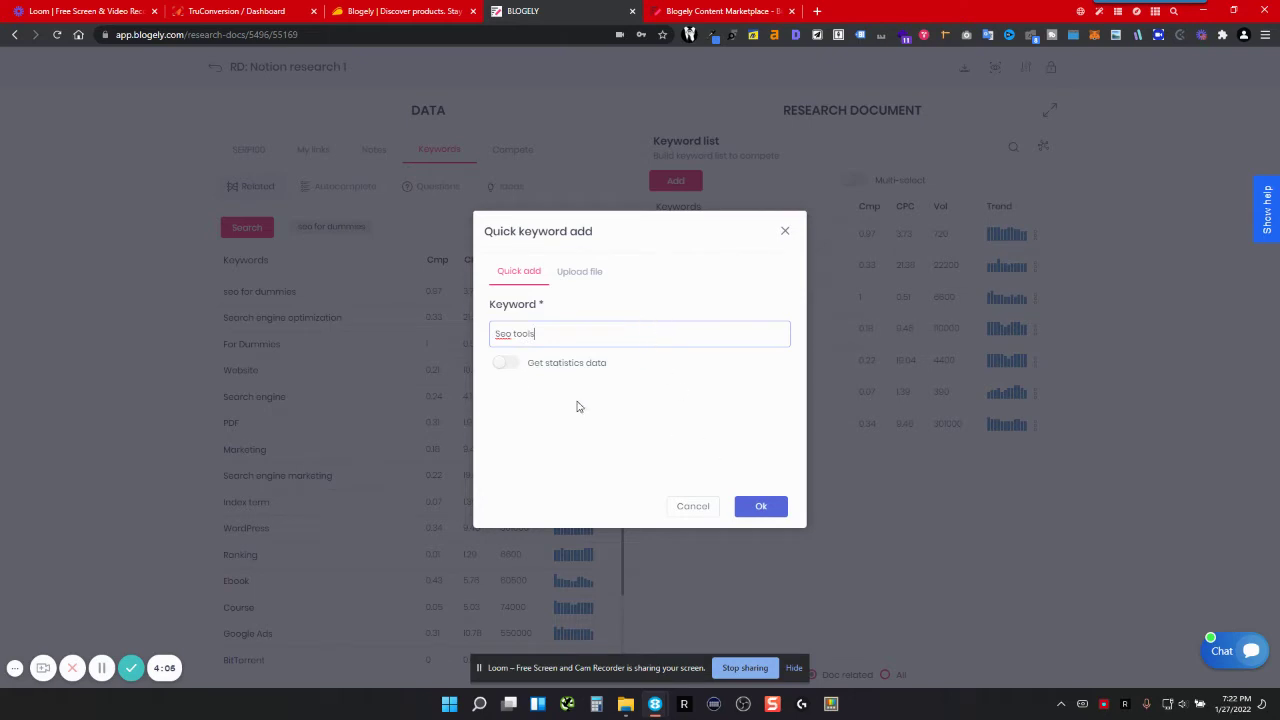
left_click(507, 362)
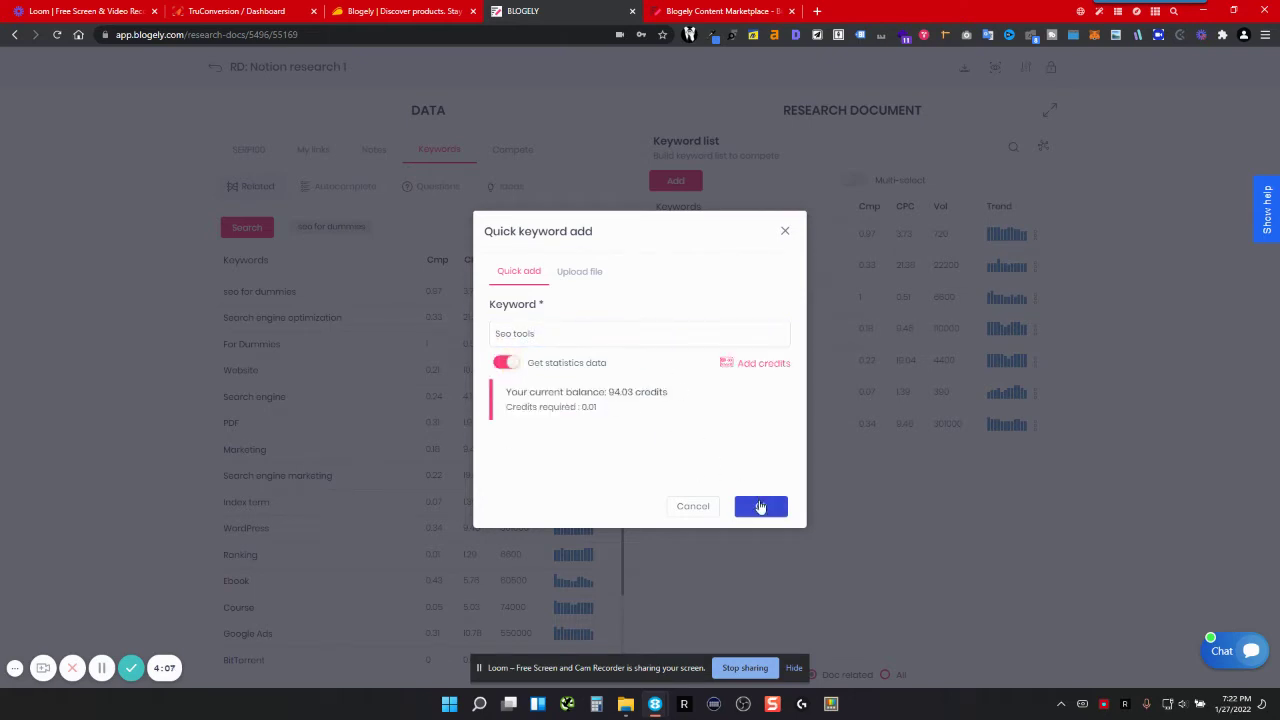
left_click(759, 504)
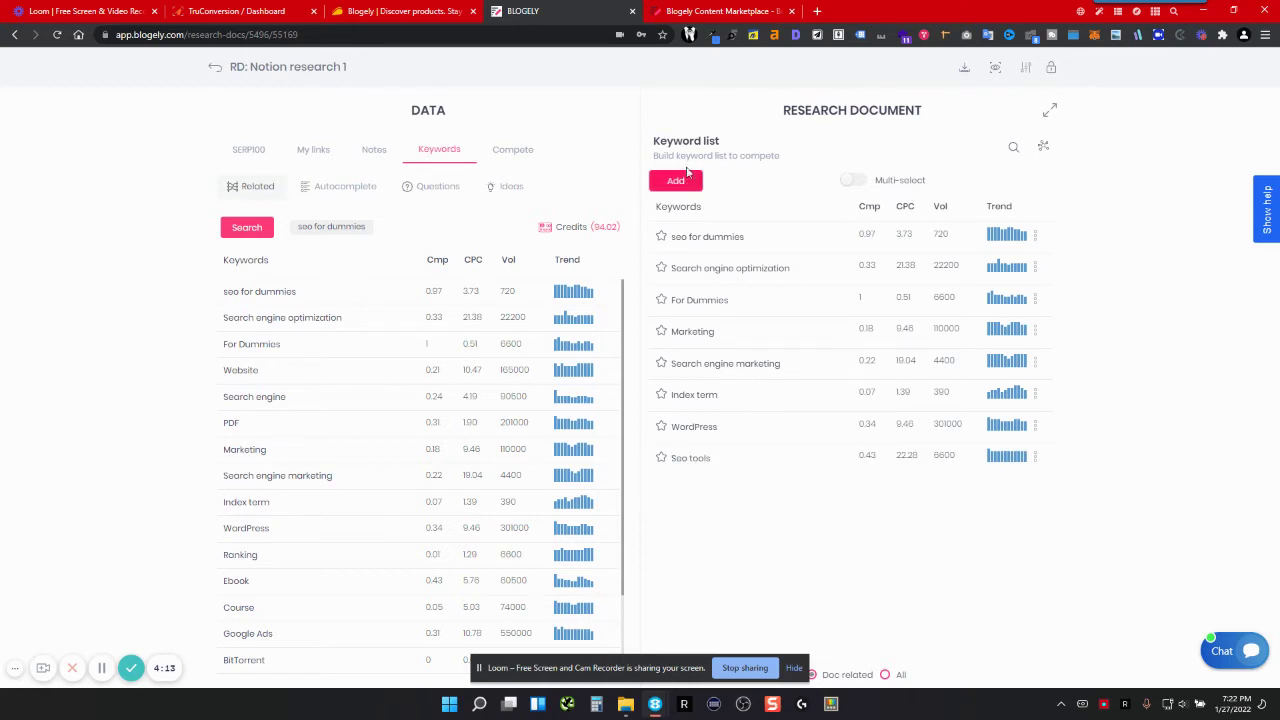
Start adding another keyword with statistics, then cancel it
left_click(688, 180)
left_click(530, 359)
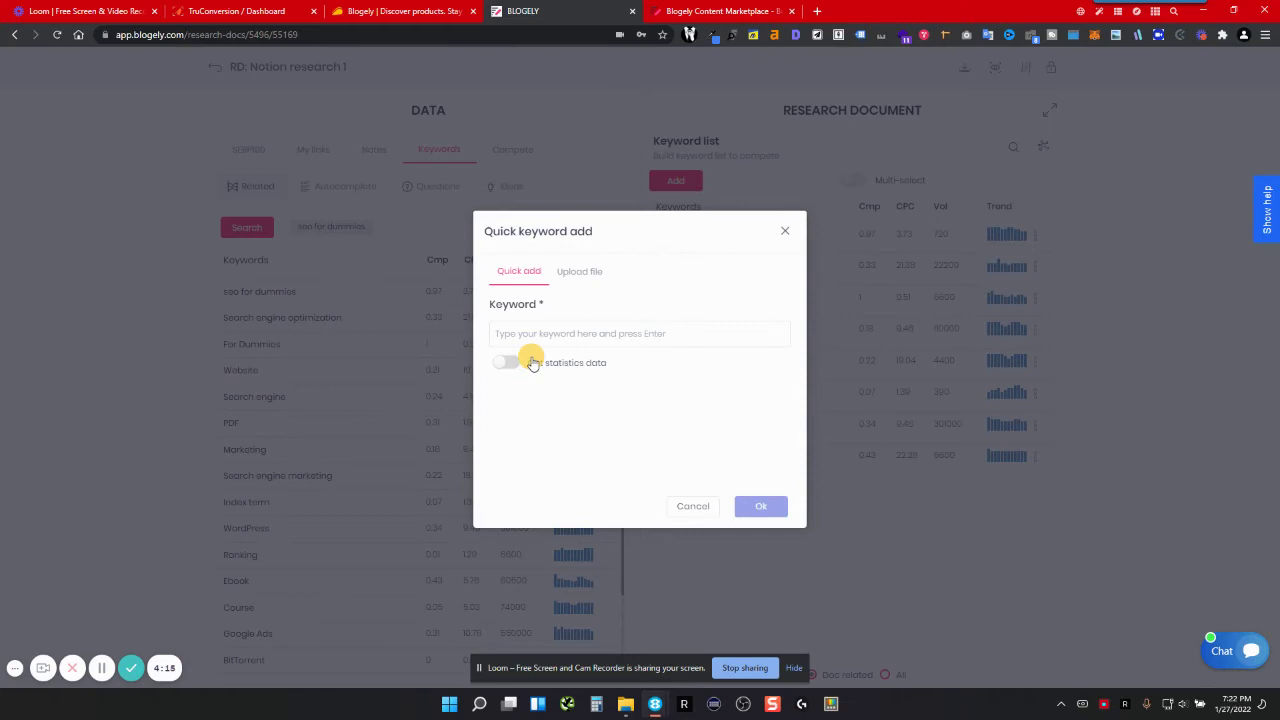
left_click(694, 510)
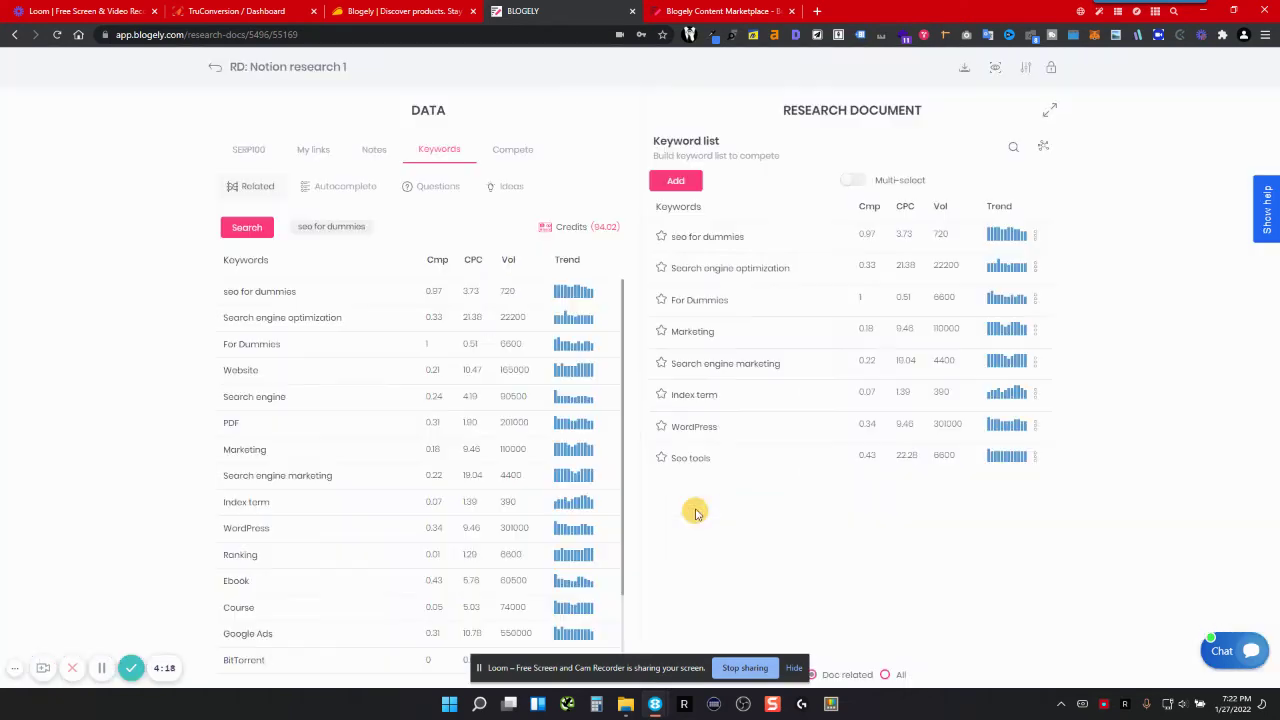
Star seo for dummies, Search engine optimization, For Dummies and Marketing as focus keywords
left_click(1043, 148)
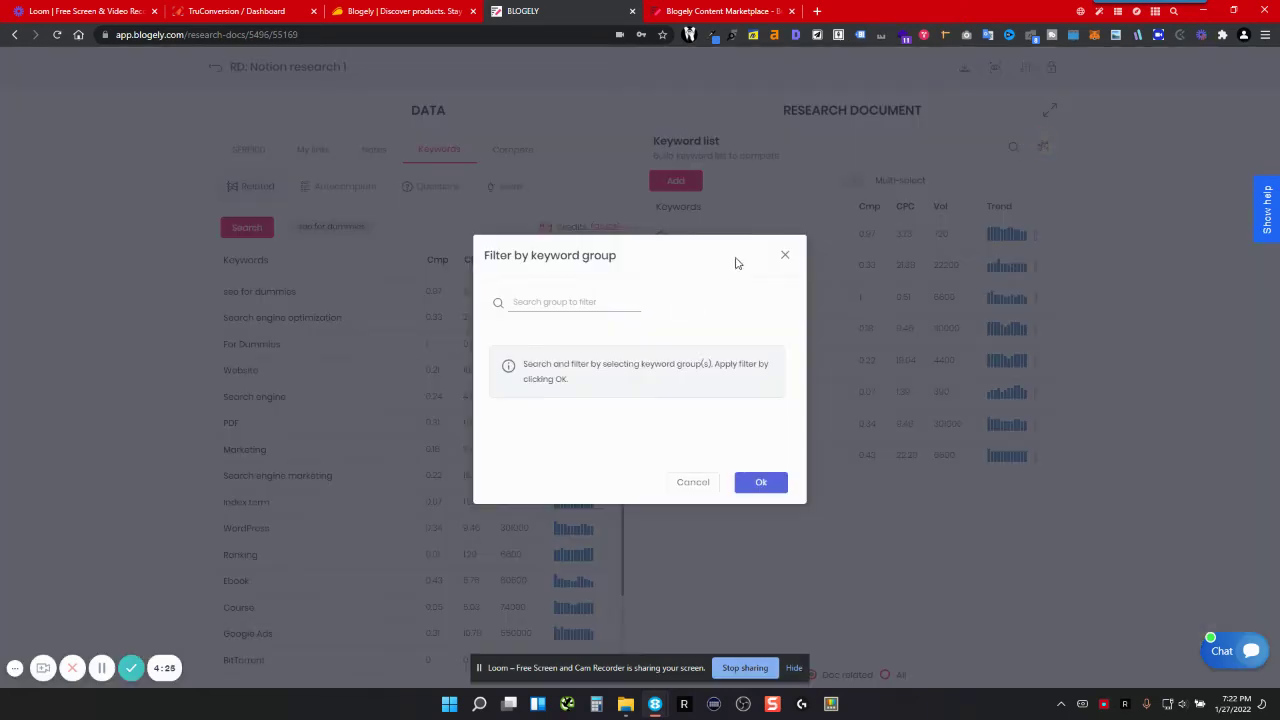
left_click(786, 258)
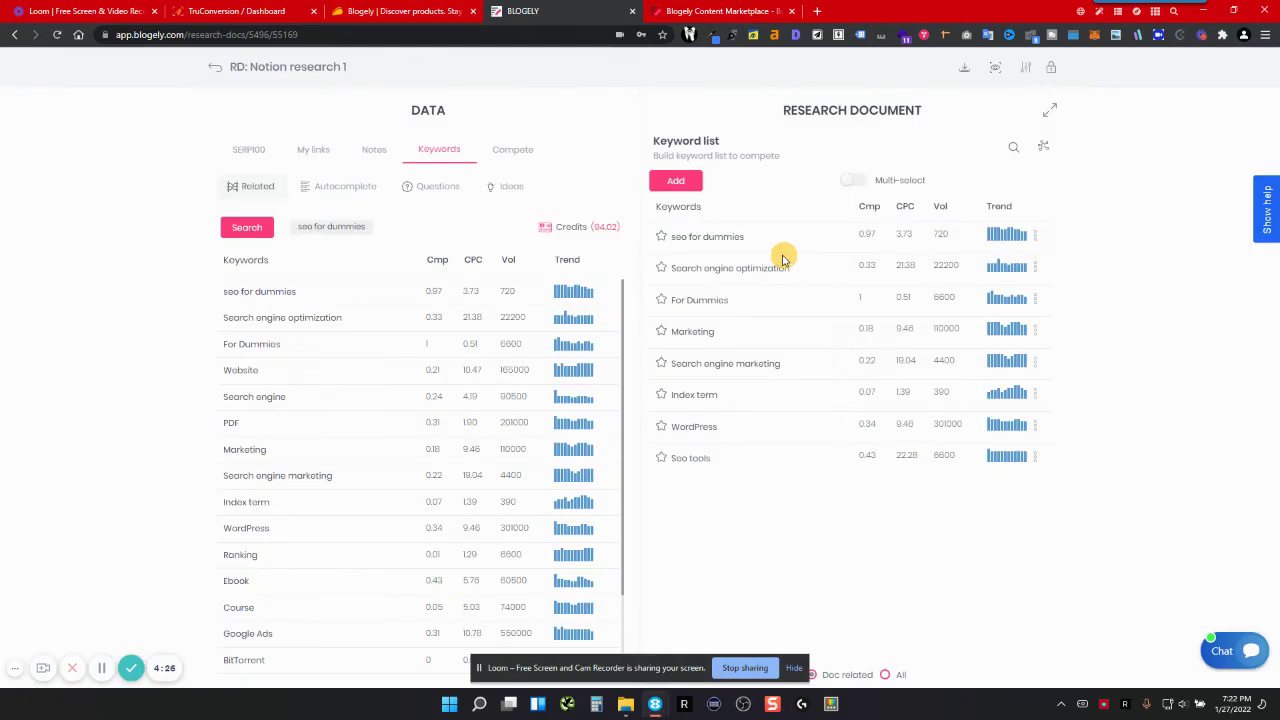
left_click(661, 238)
left_click(661, 268)
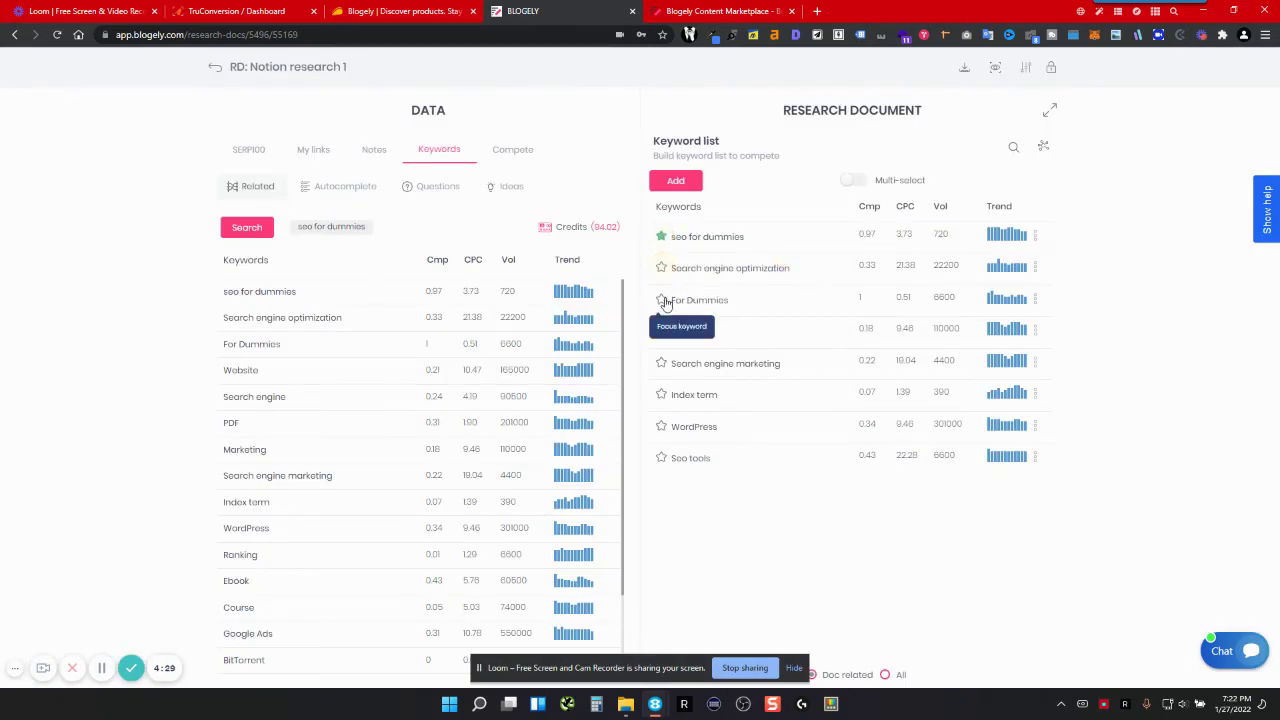
left_click(661, 300)
left_click(659, 329)
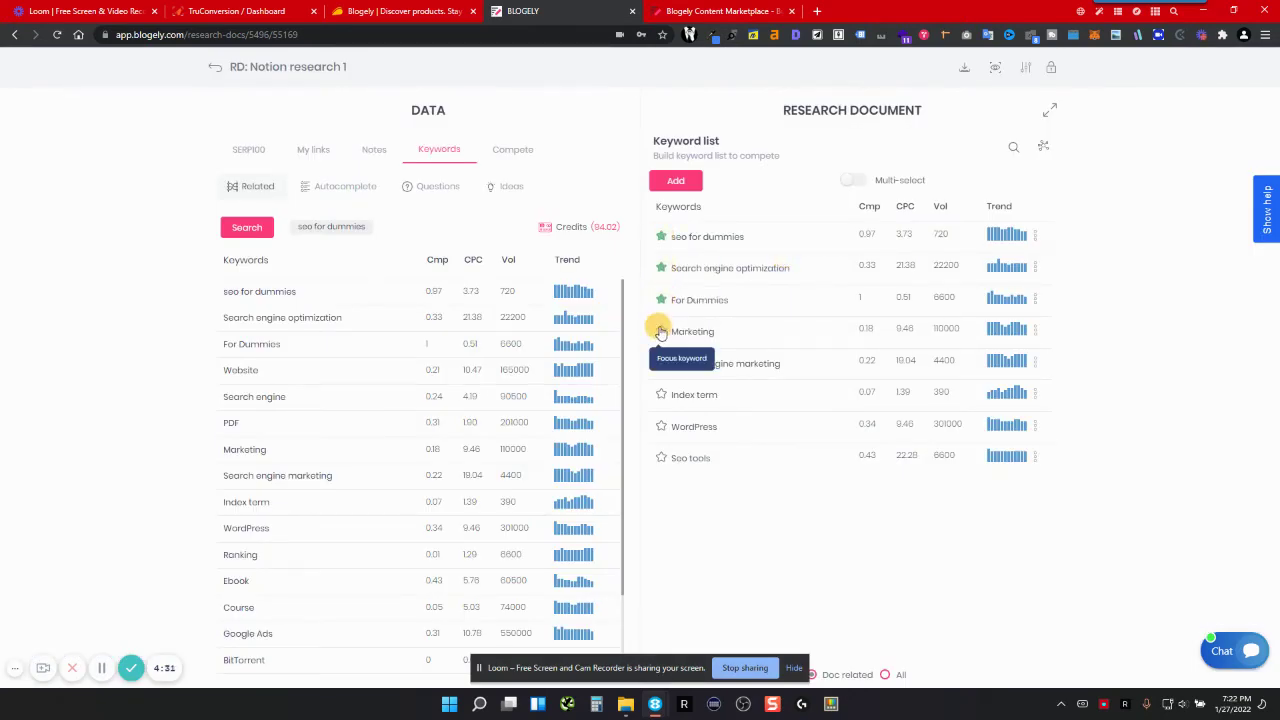
Enable Multi-select and browse the Autocomplete, Questions and Ideas keyword sub-tabs
left_click(852, 182)
left_click(661, 236)
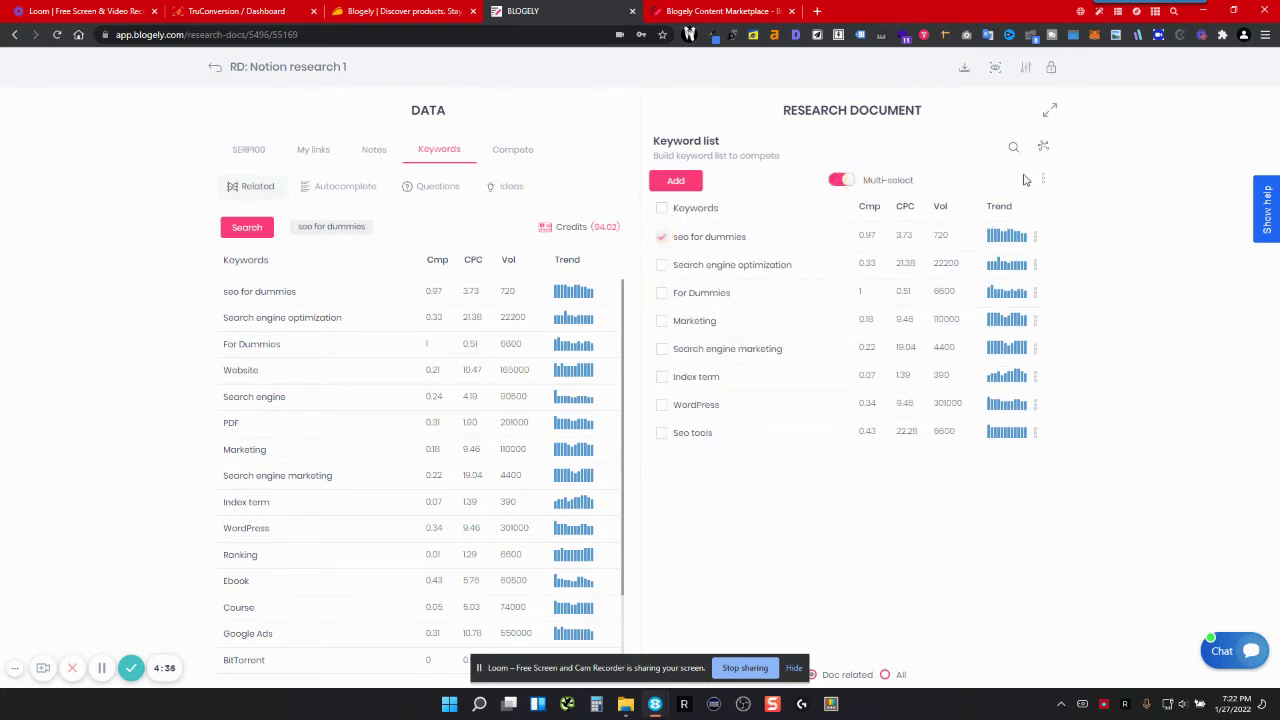
left_click(308, 160)
left_click(337, 183)
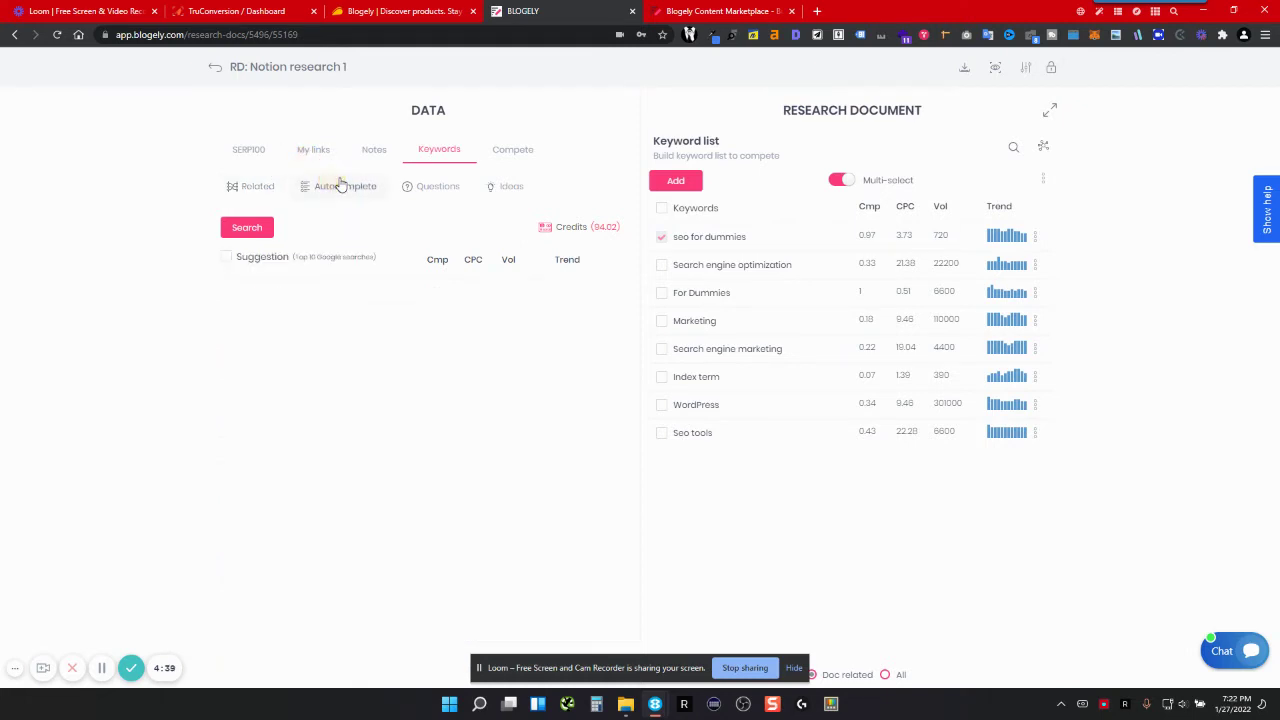
left_click(316, 258)
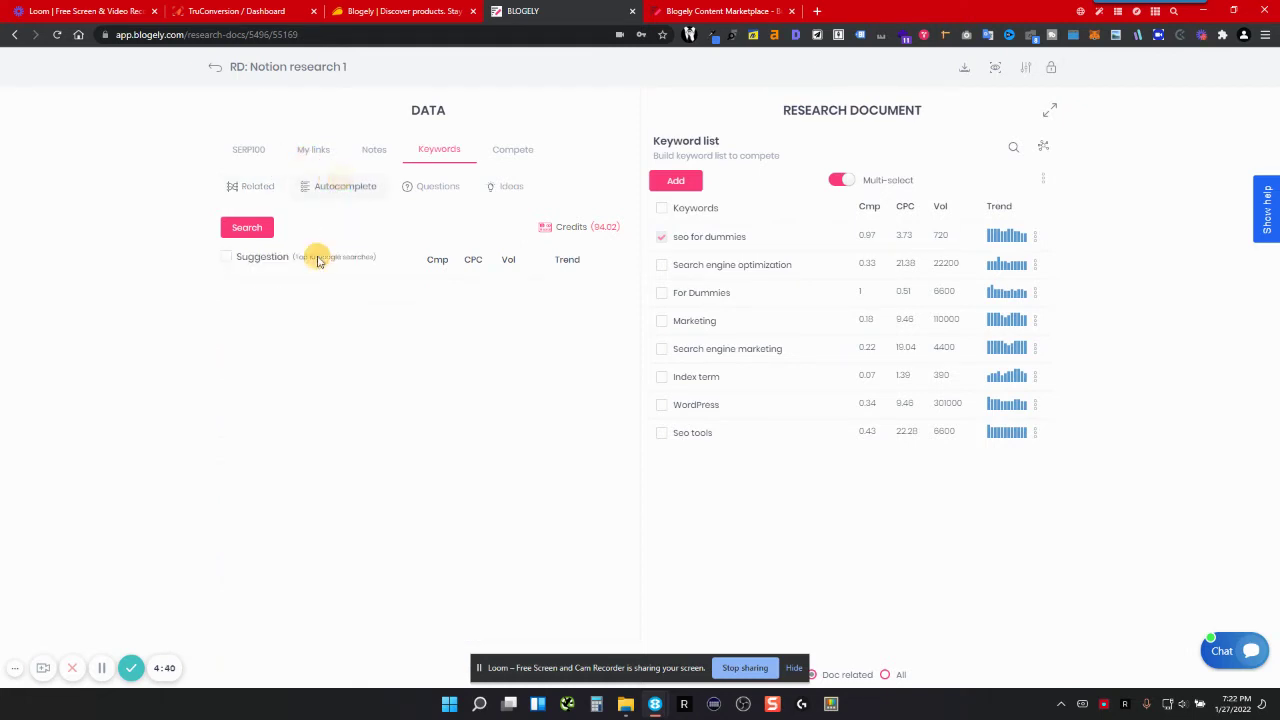
left_click(430, 186)
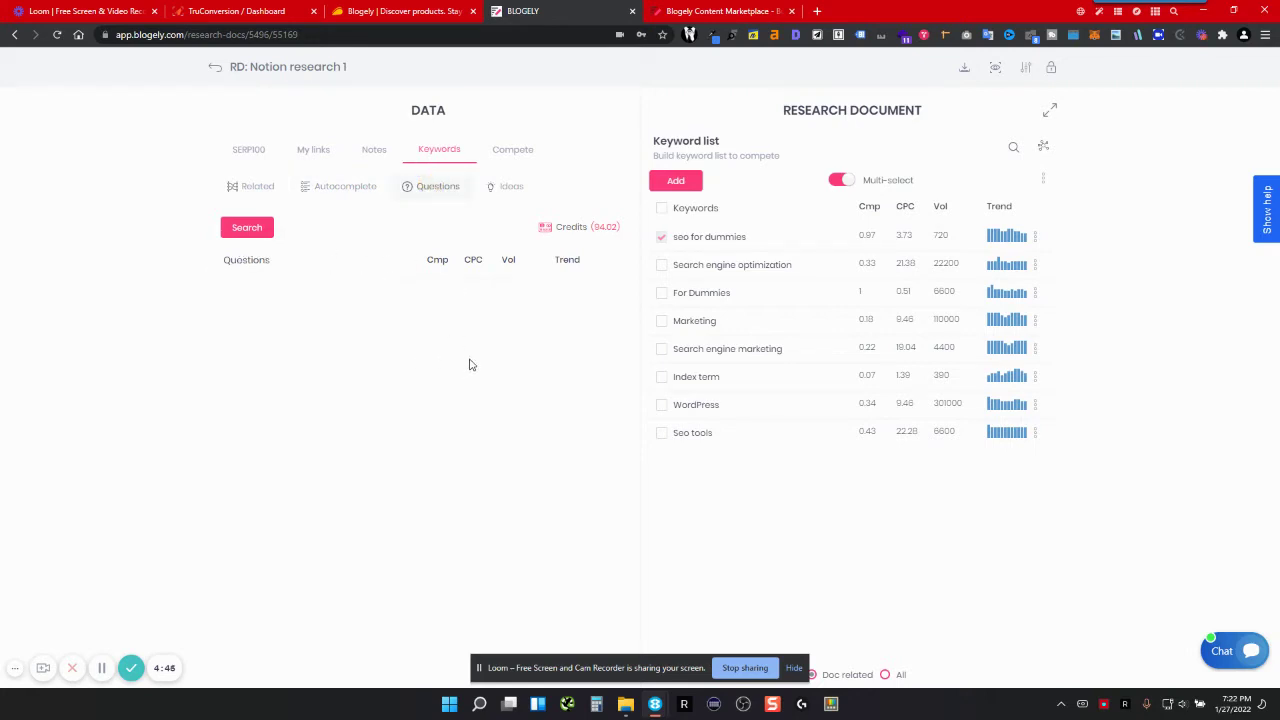
left_click(512, 188)
Create an SEO Heatmap described as 'seo tools' with 'Use My links in SERP' enabled
left_click(492, 151)
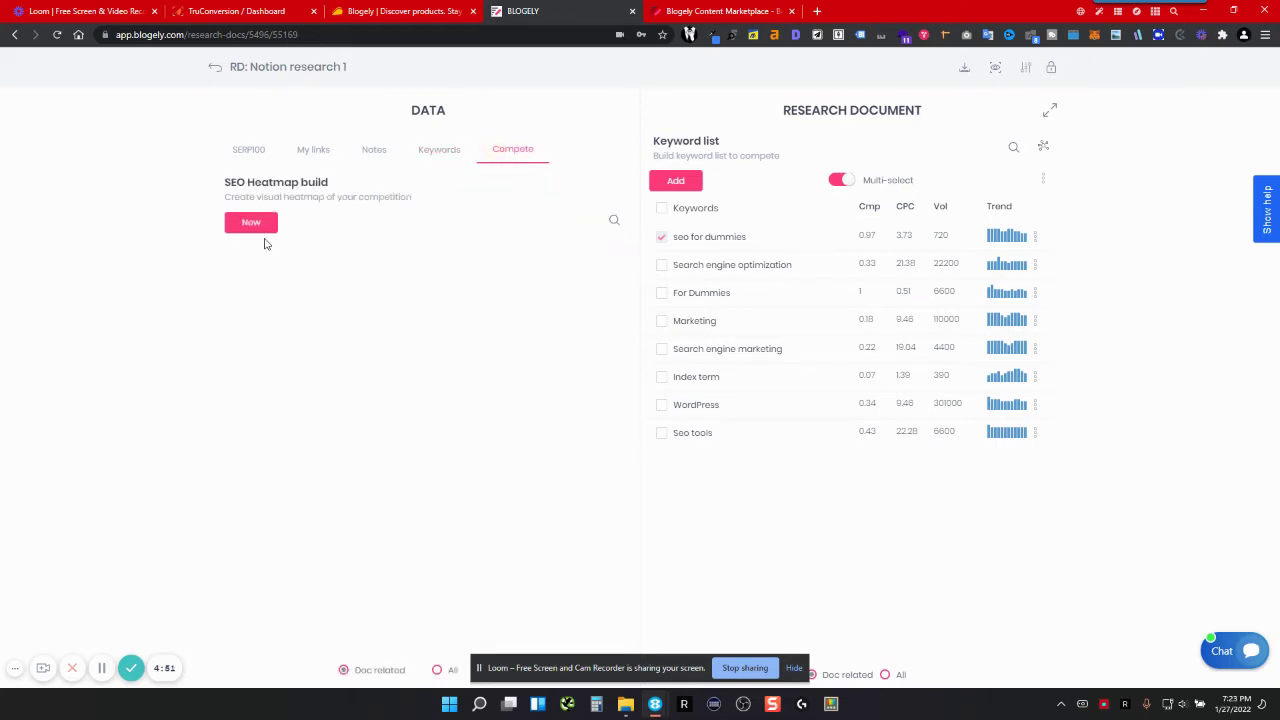
left_click(251, 223)
left_click(570, 290)
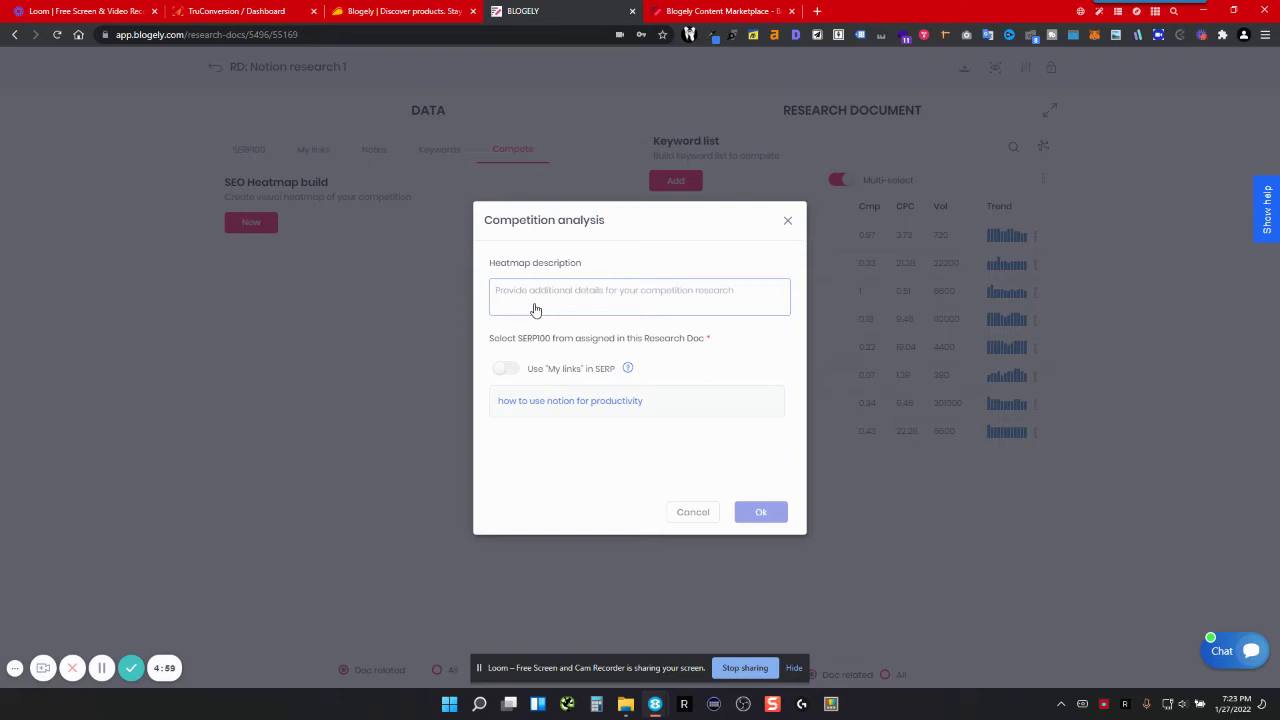
type("seo tools")
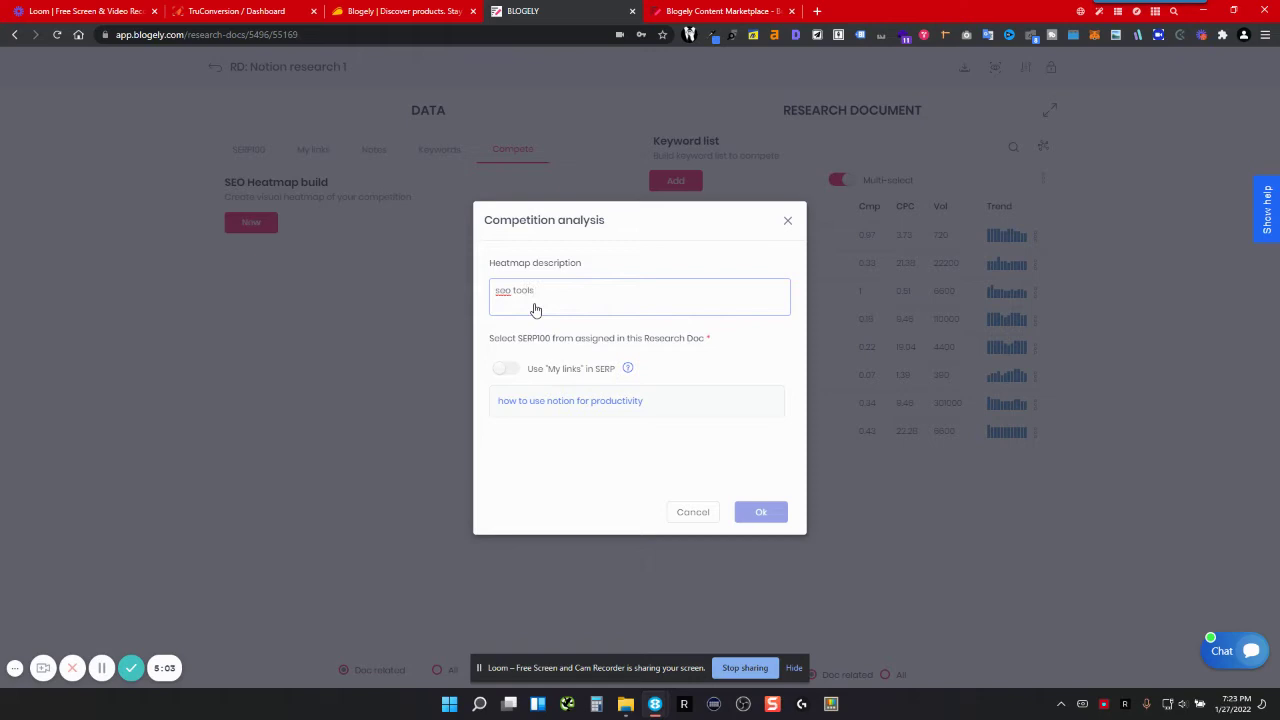
left_click(507, 368)
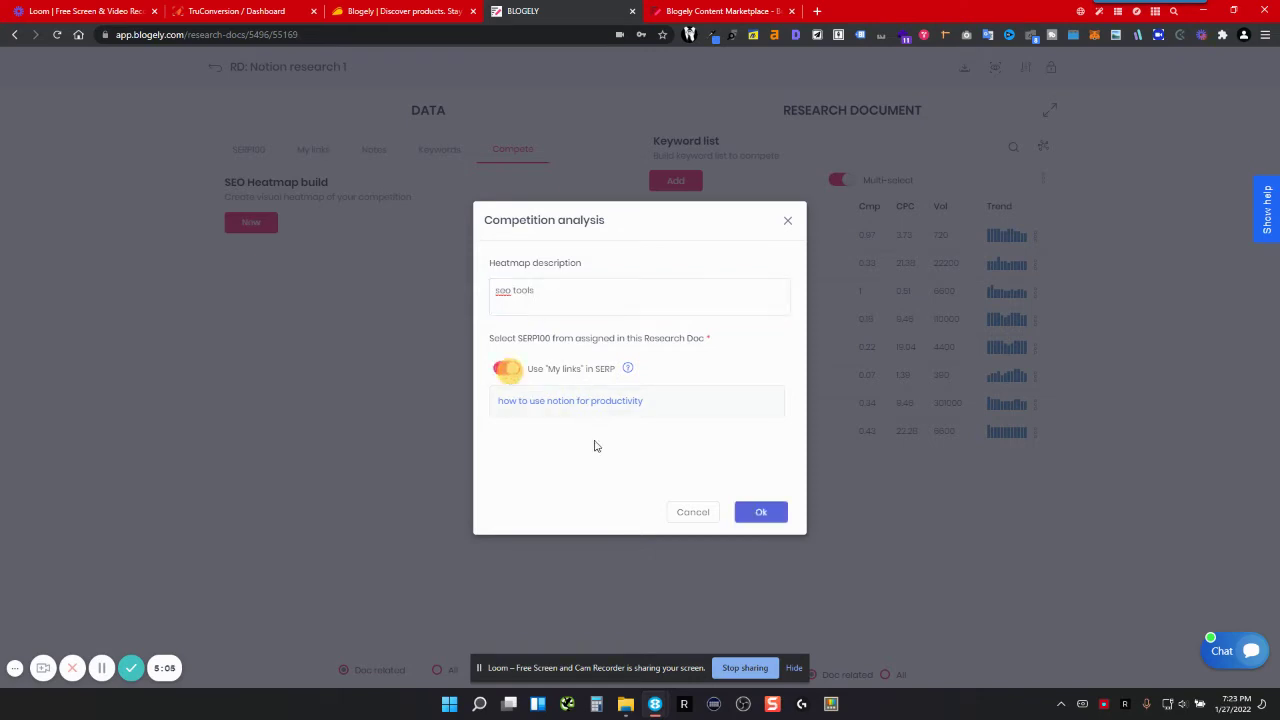
left_click(764, 512)
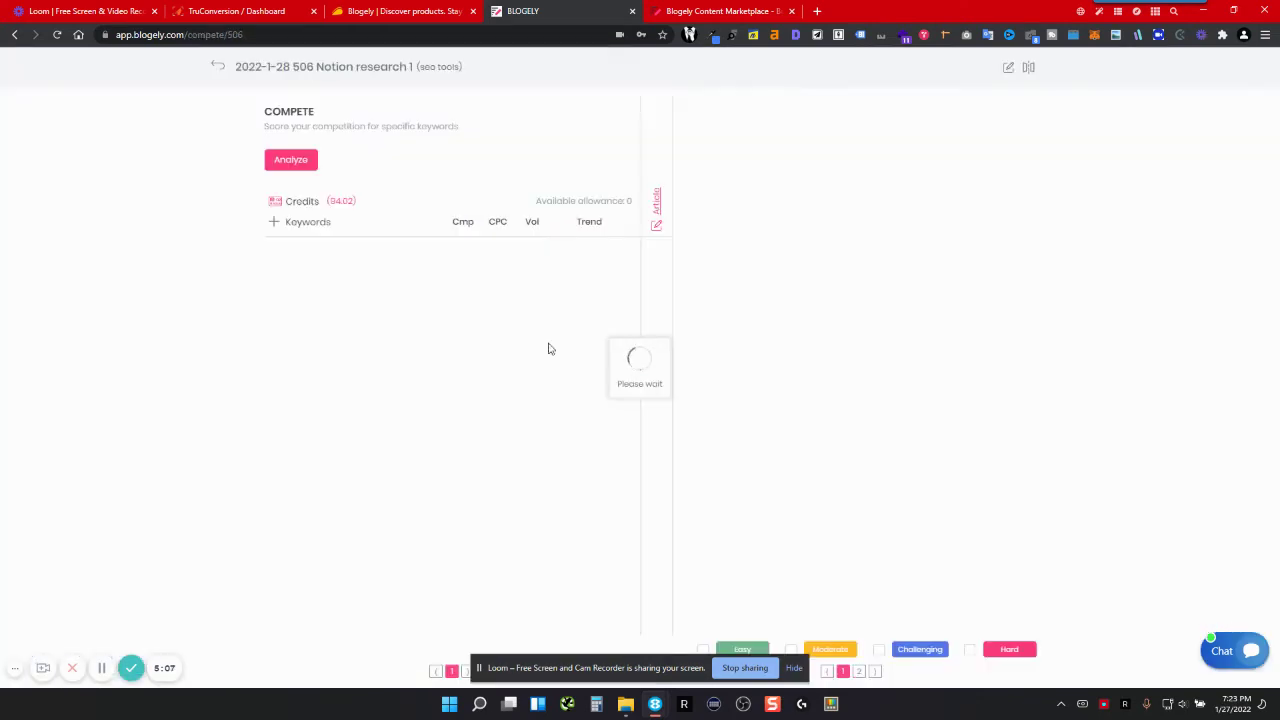
Score the eight keywords against the existing 'SEO for dummies: Search Engine Optimization' article, found by searching 'no'
left_click(301, 162)
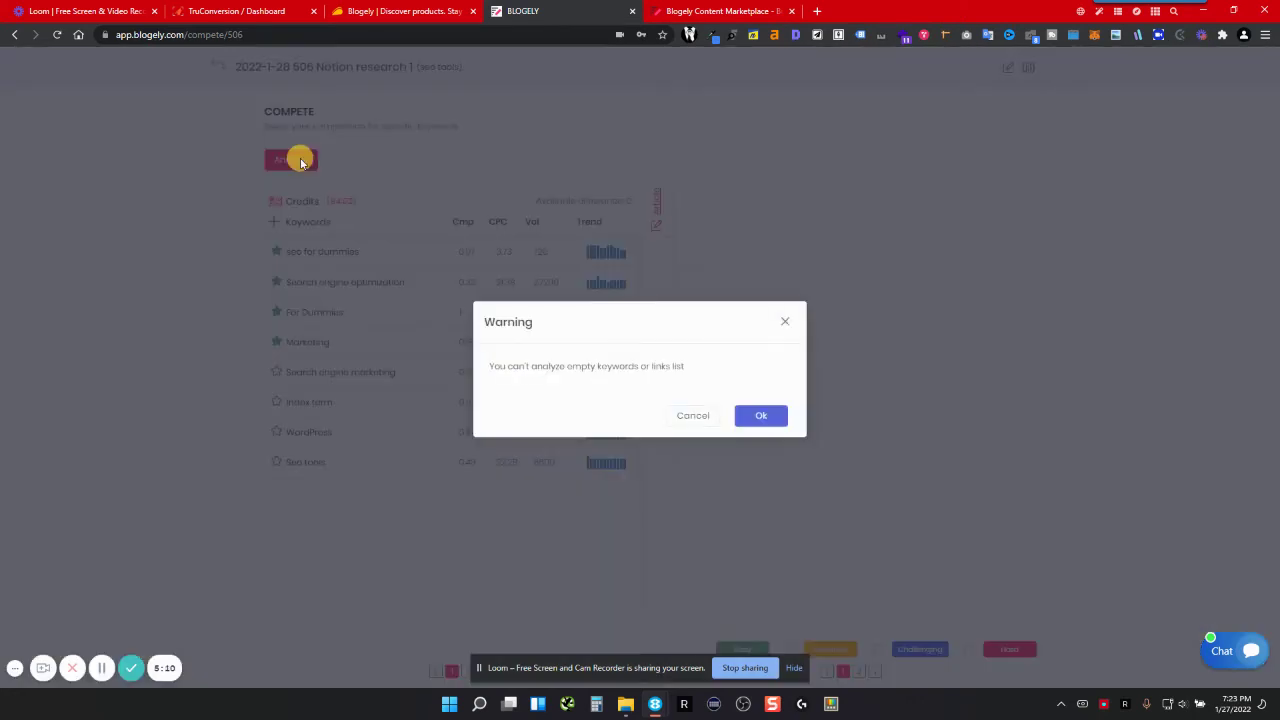
left_click(692, 417)
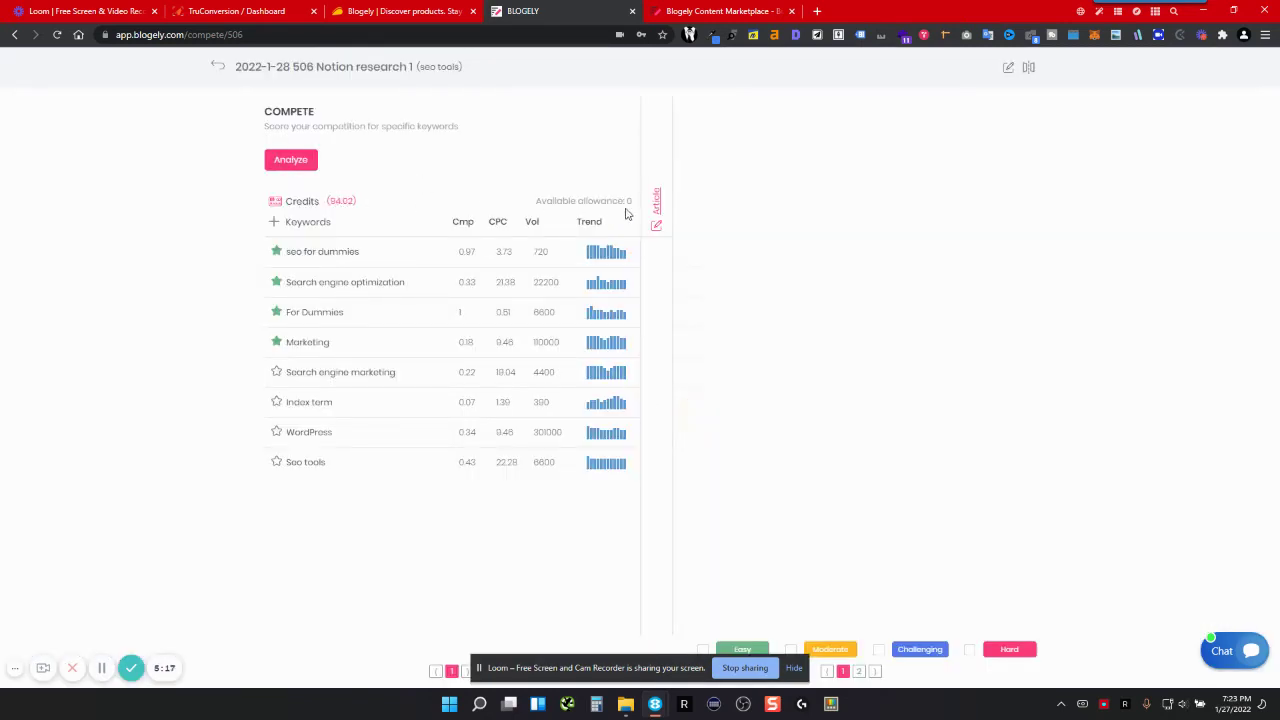
left_click(657, 203)
left_click(515, 312)
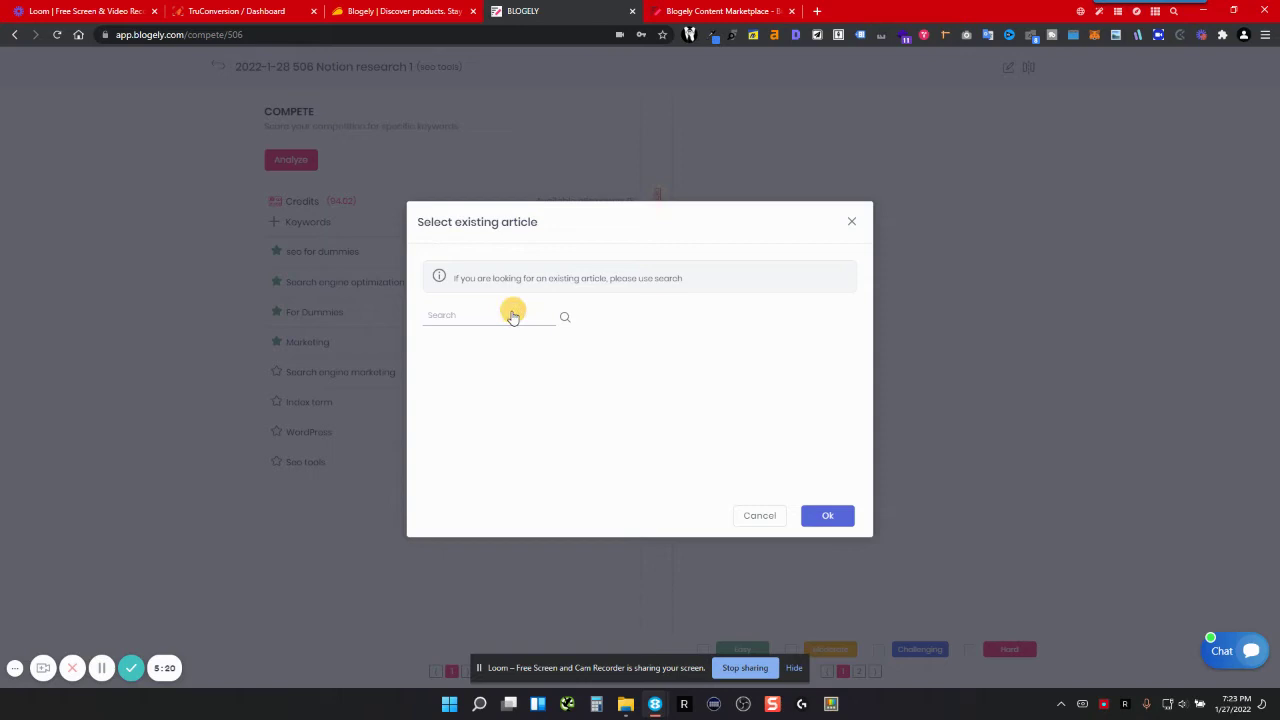
type("no")
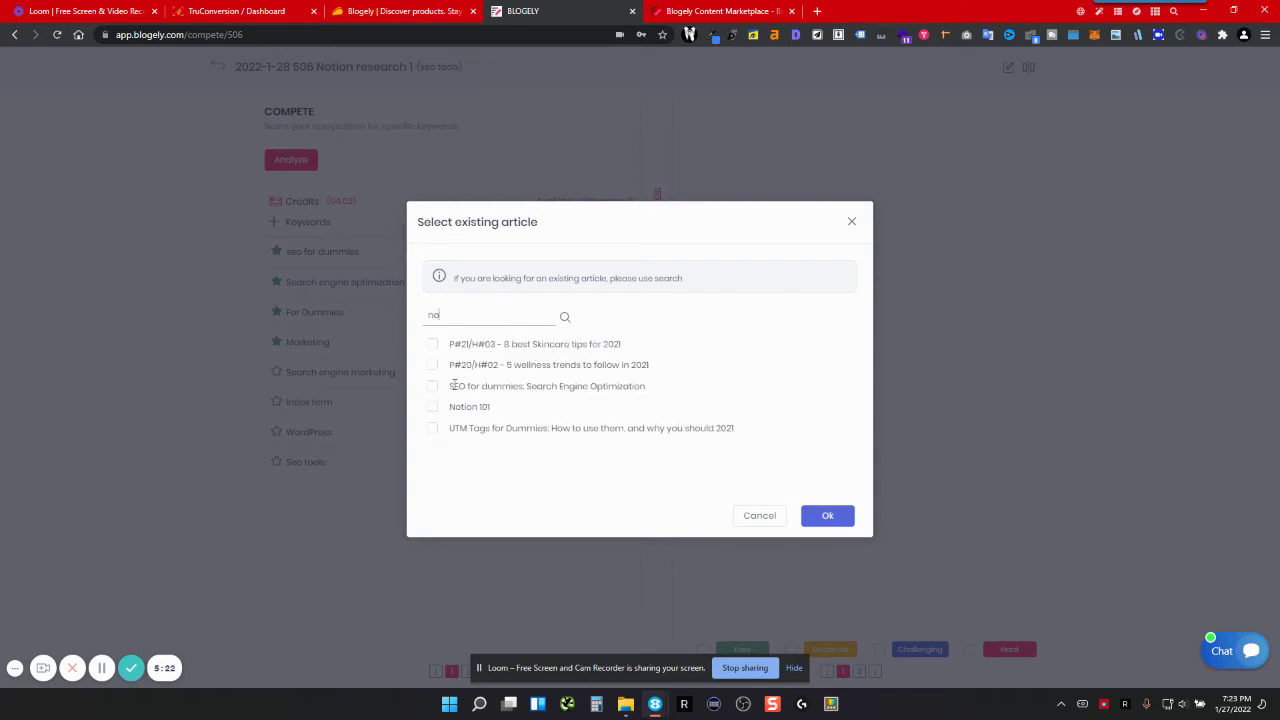
left_click(431, 386)
left_click(827, 516)
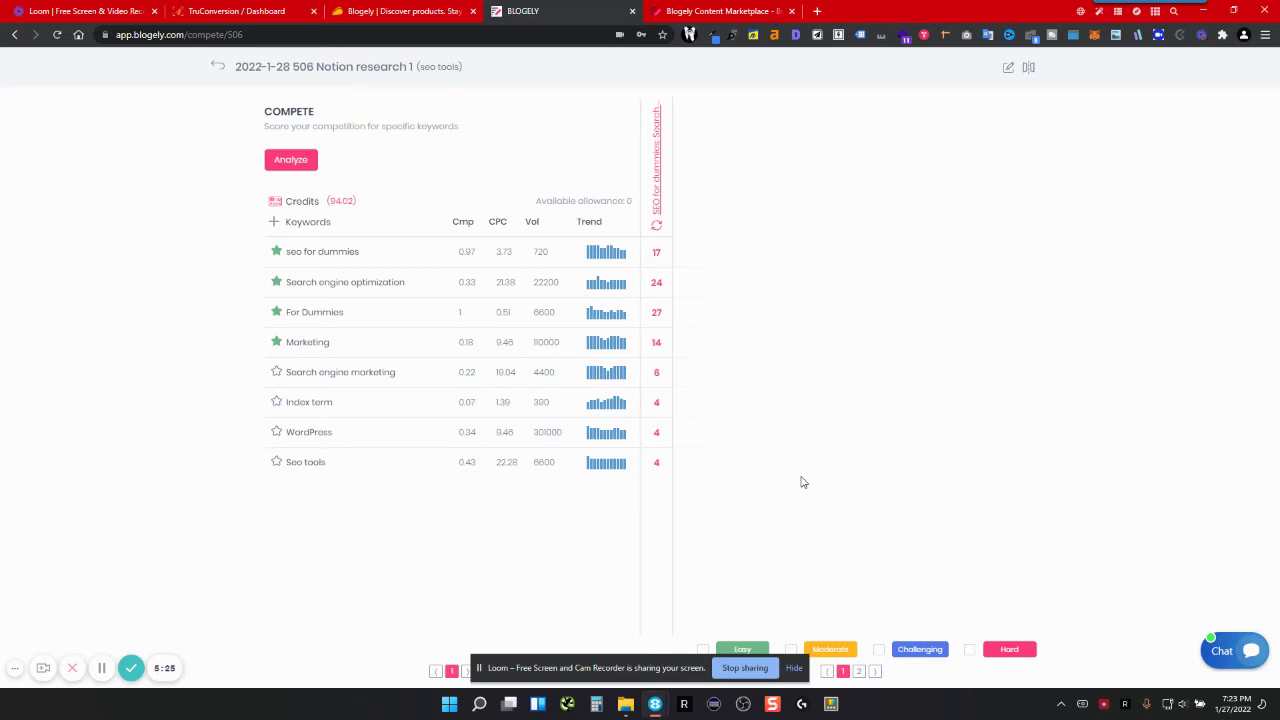
Inspect the SEO score breakdown for the 'seo for dummies' keyword, then close it
left_click(657, 253)
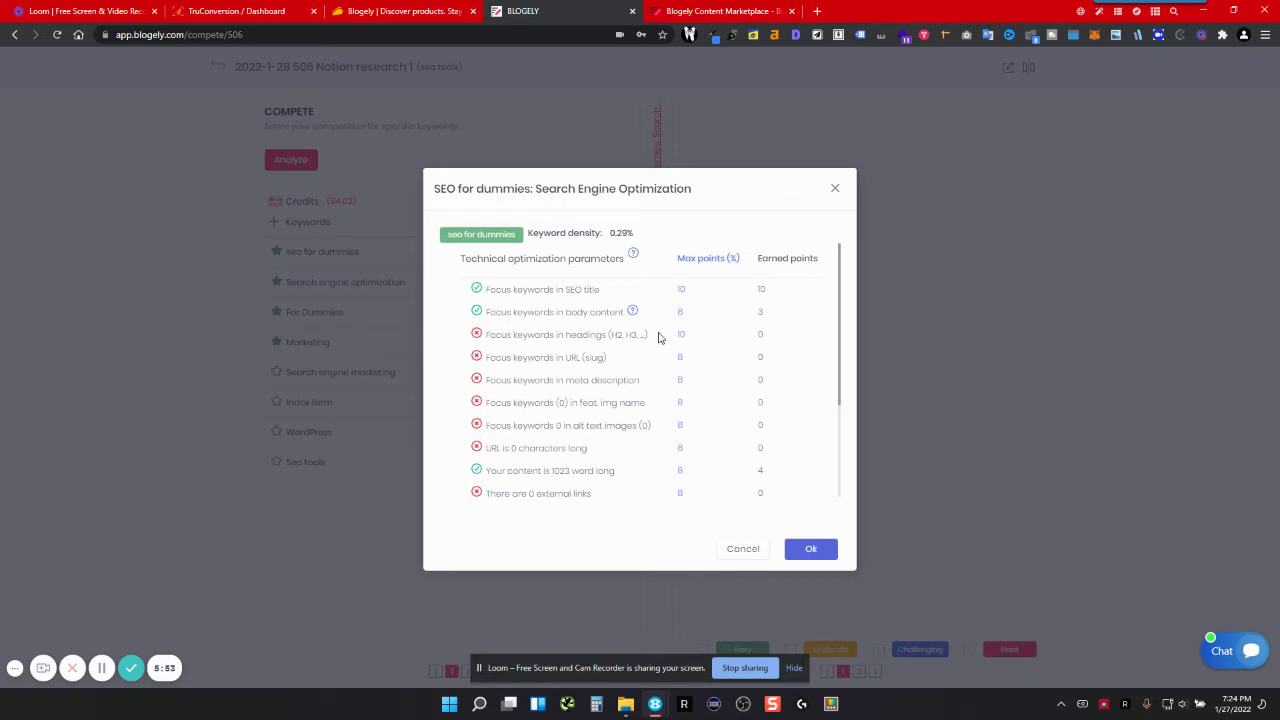
left_click(740, 550)
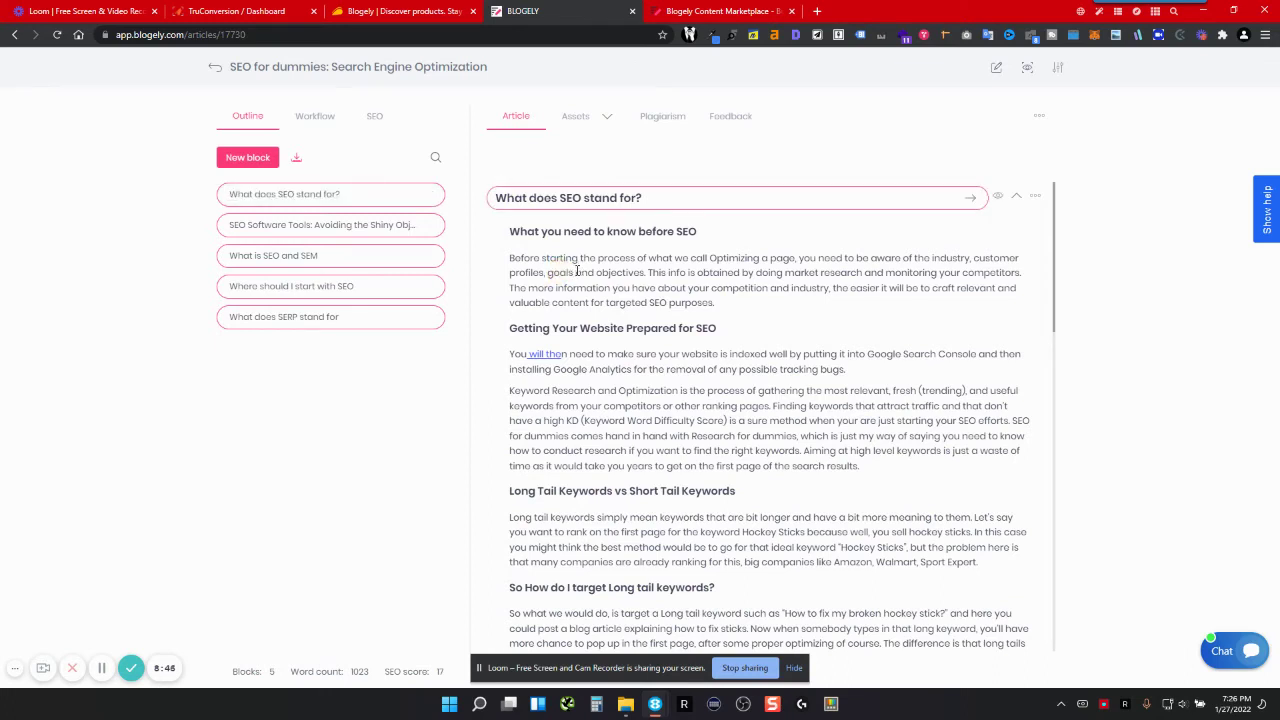
left_click(533, 231)
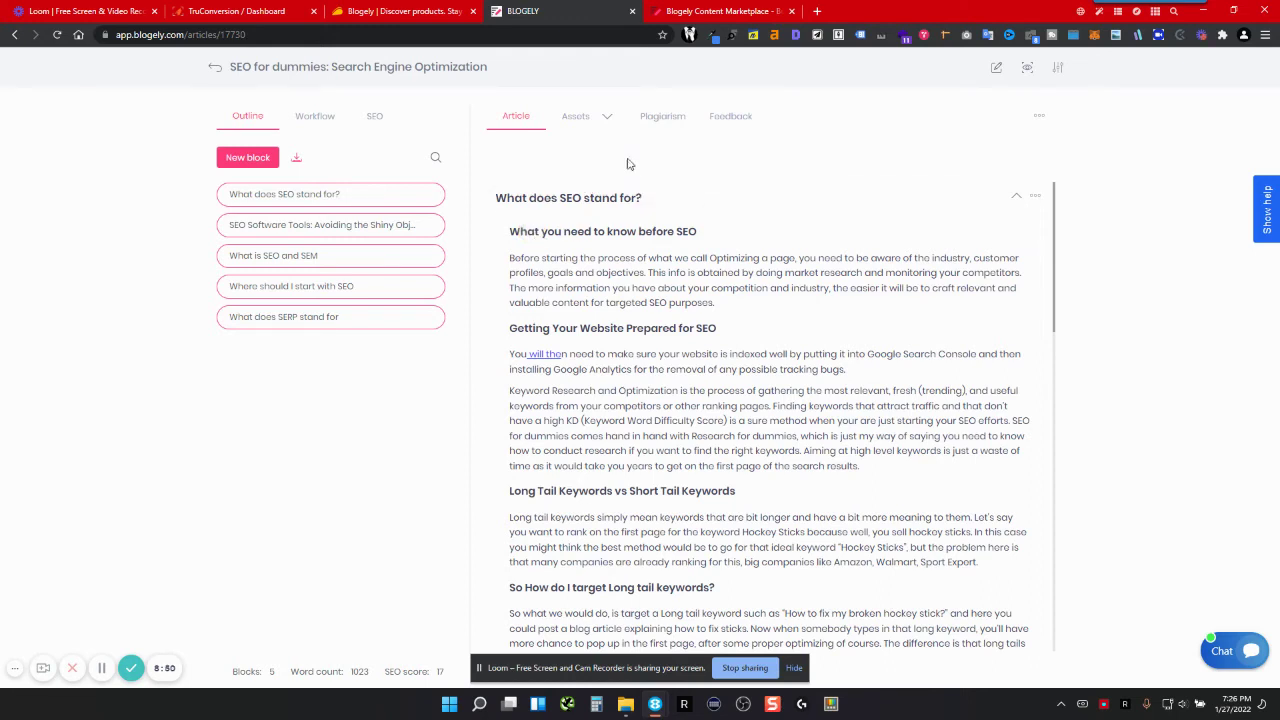
left_click(706, 240)
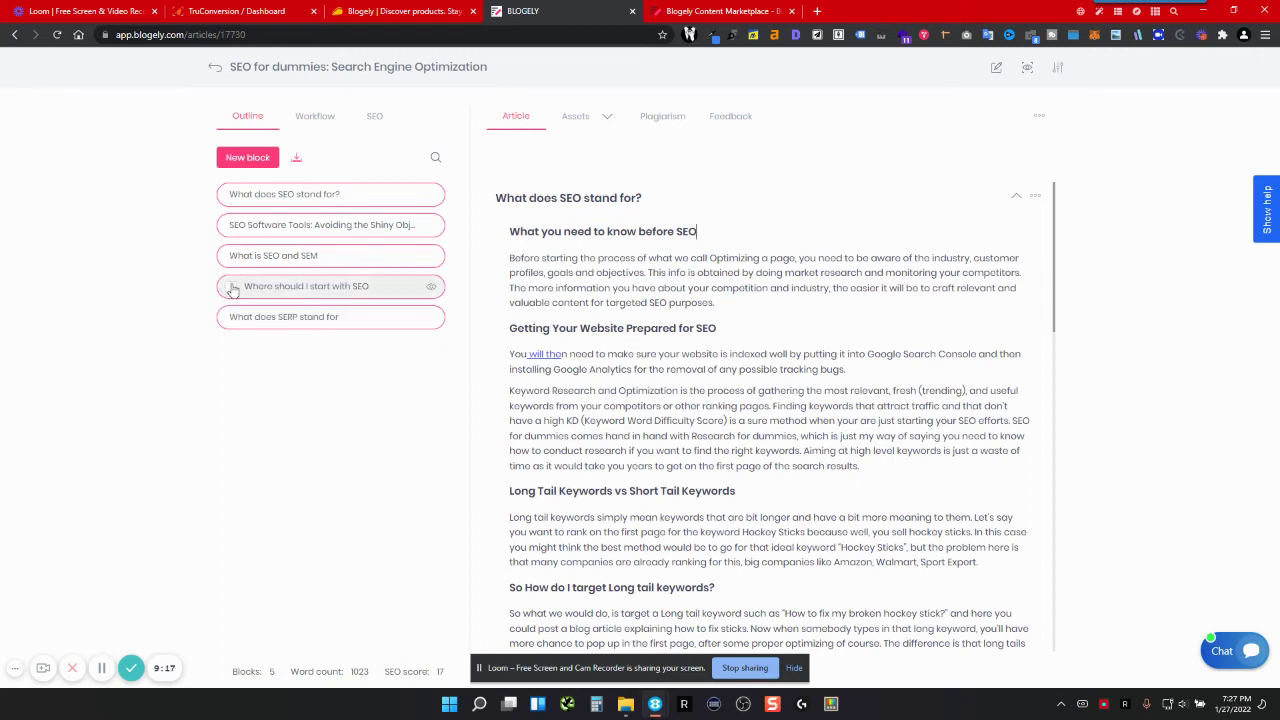
Activate the Research, Writing and Plagiarism scan steps in the article's workflow and save
left_click(318, 118)
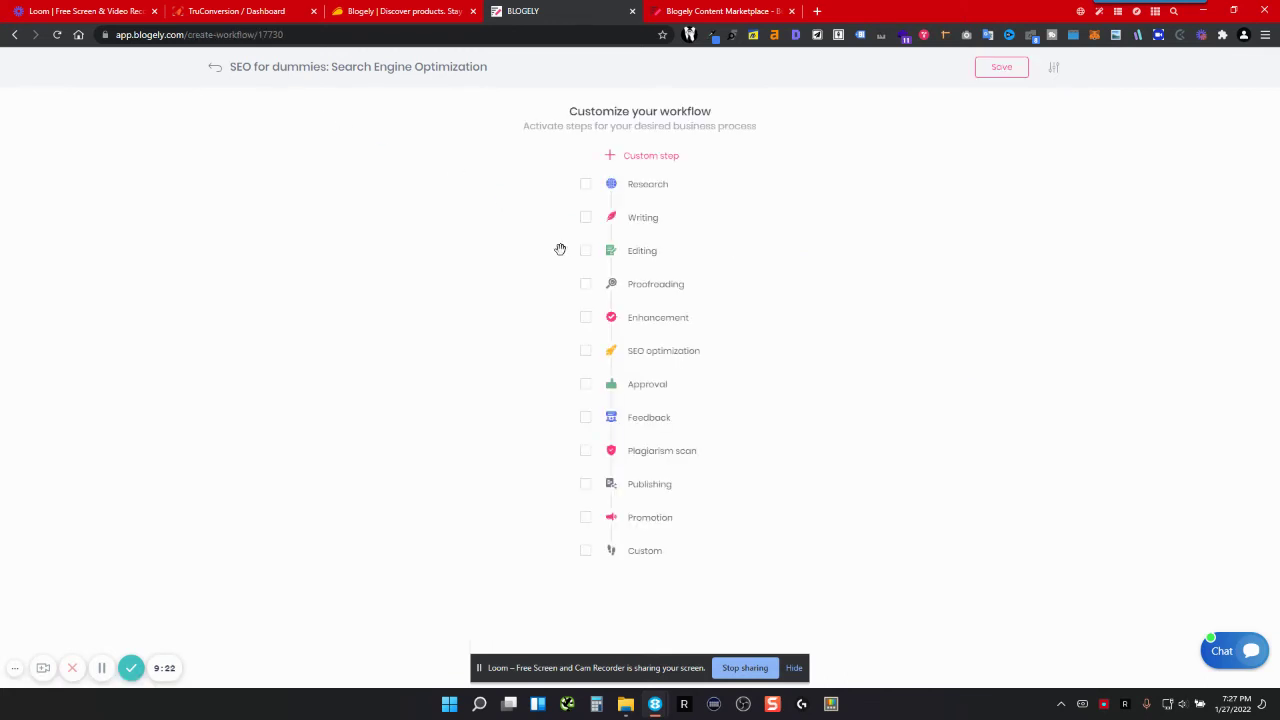
left_click(586, 188)
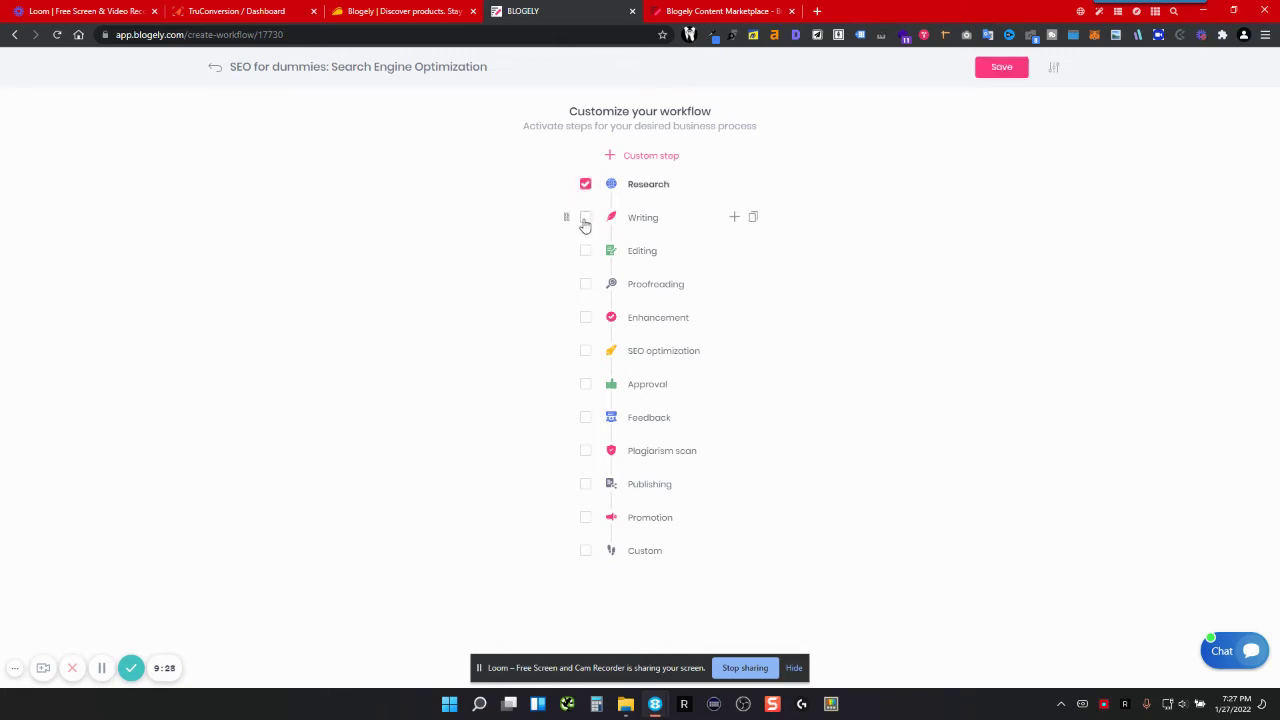
left_click(584, 219)
left_click(587, 453)
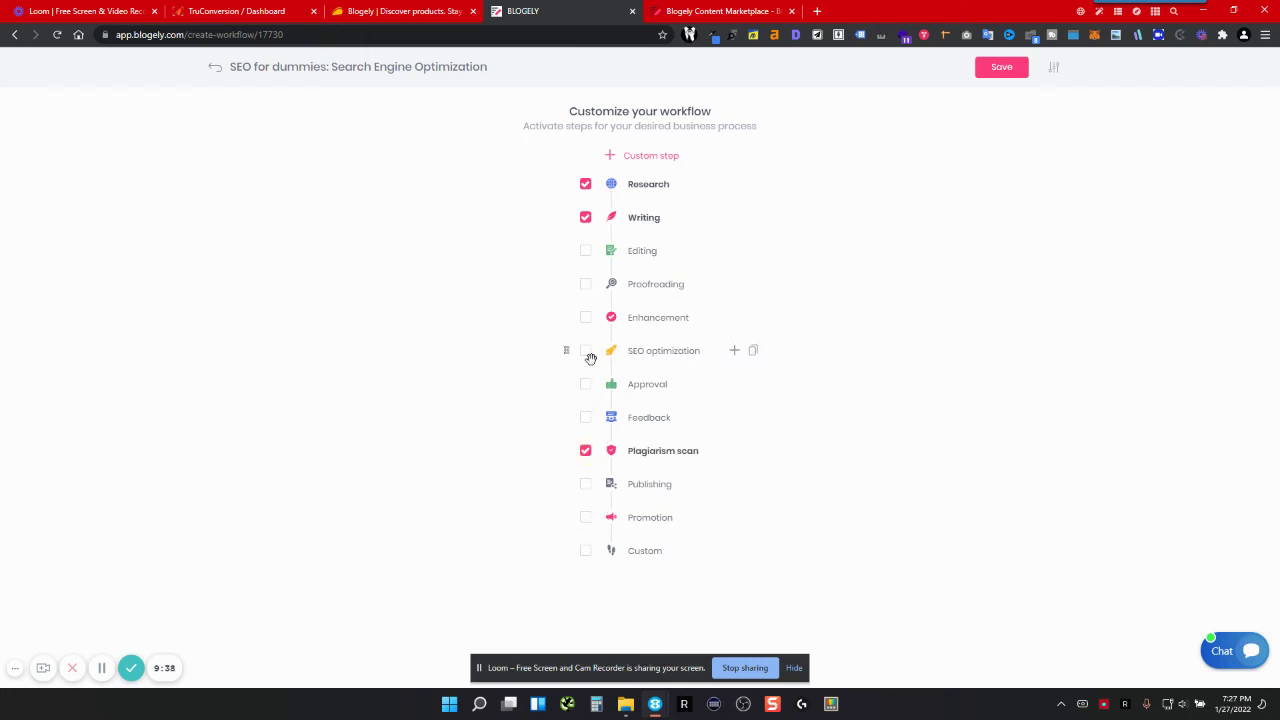
left_click(1012, 70)
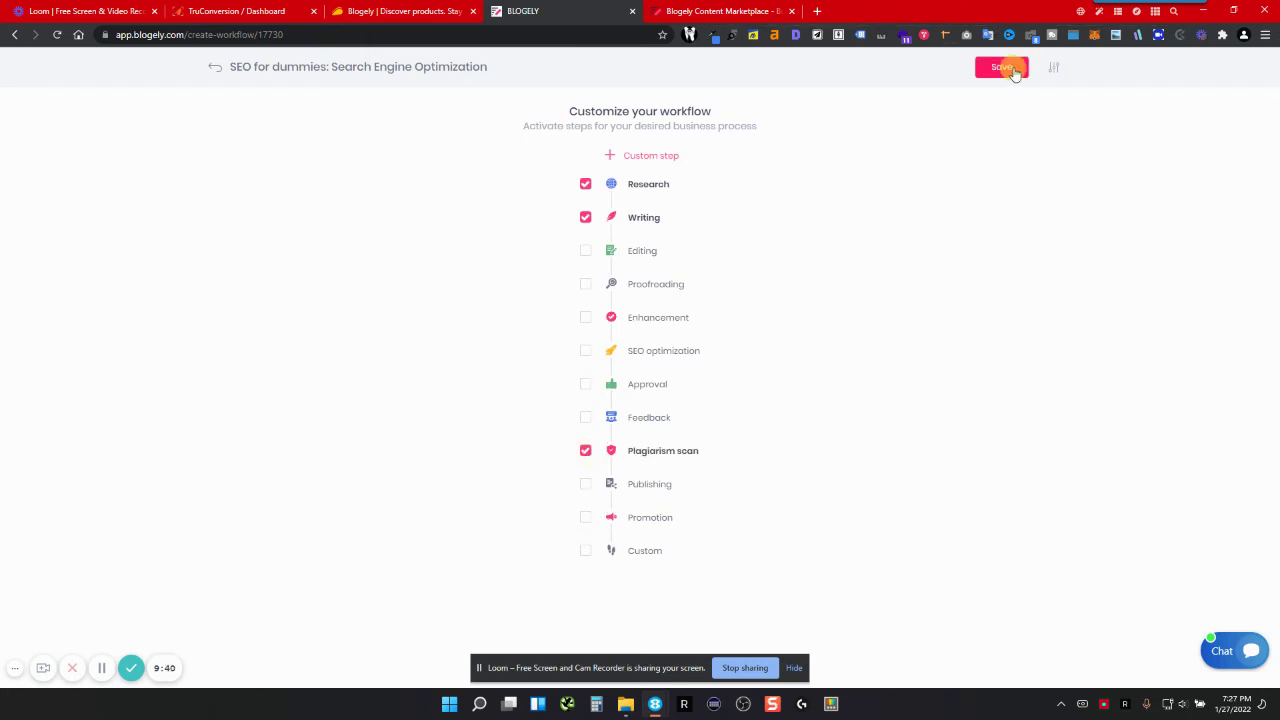
Open the Research step's assignment panel and close it without assigning anyone
left_click(621, 250)
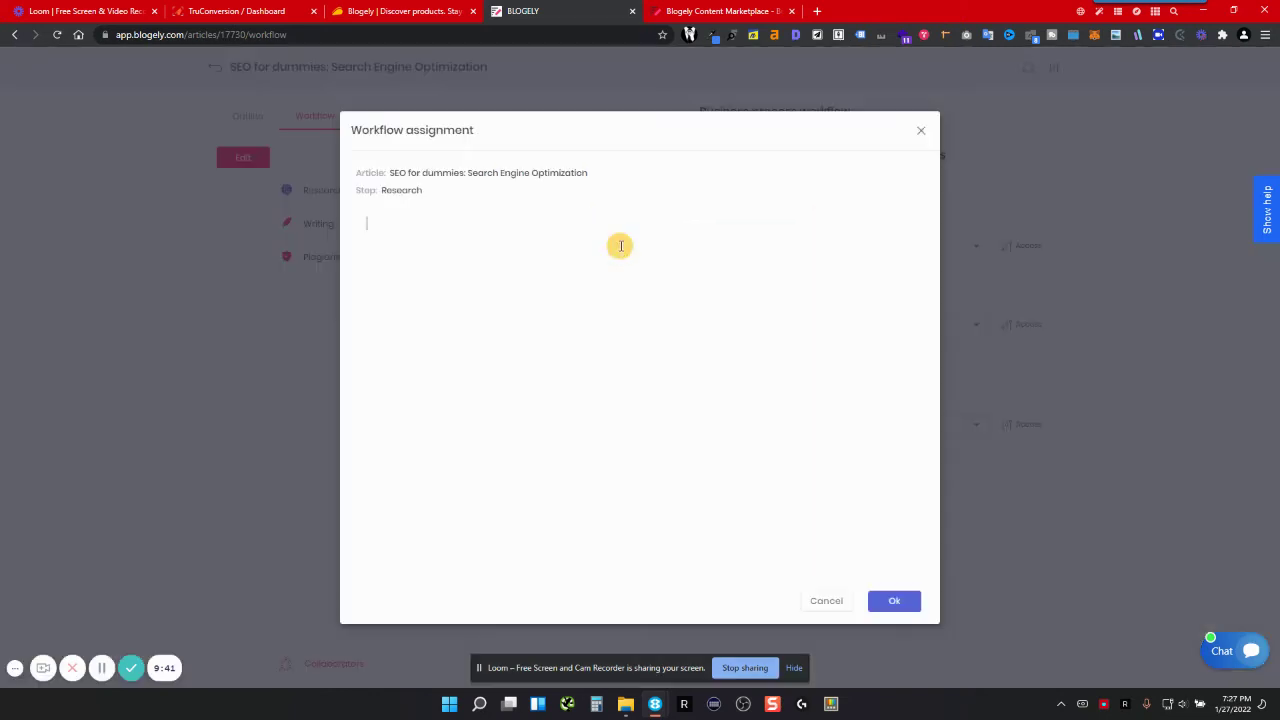
left_click(918, 132)
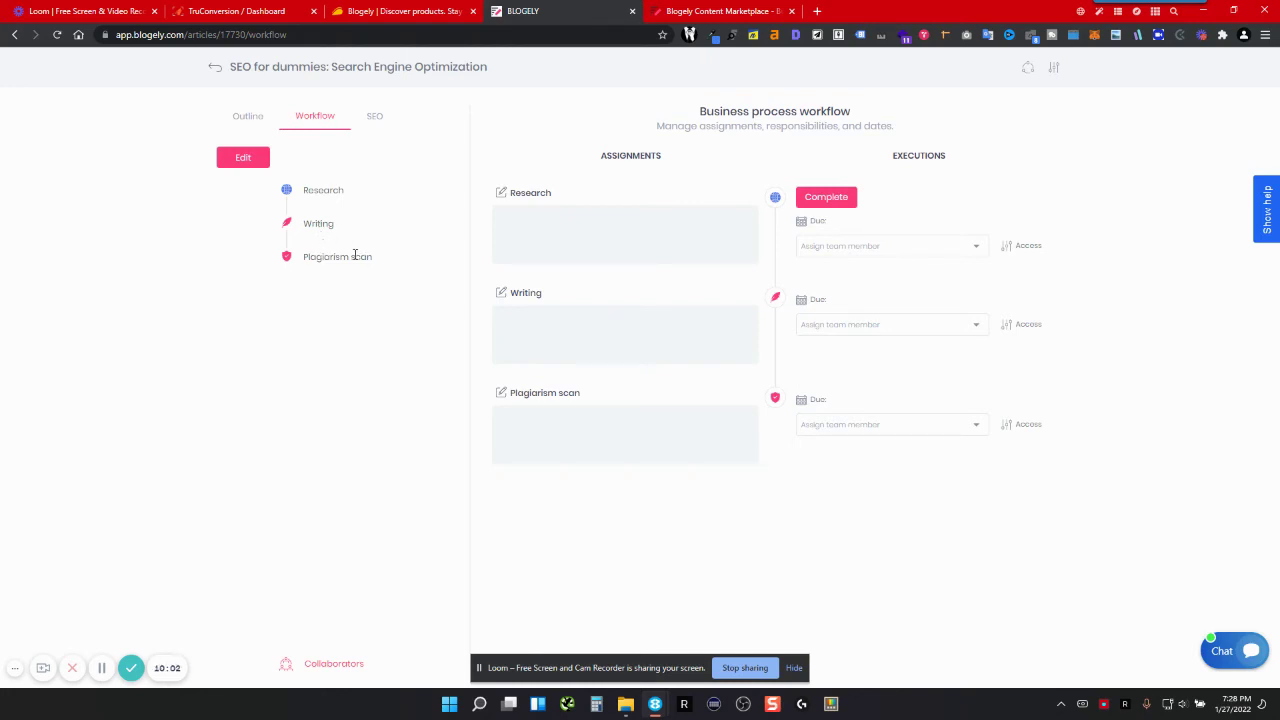
Turn on focus-keyword highlighting, then open SEO details and advance past Metadata to Focus keywords
left_click(366, 116)
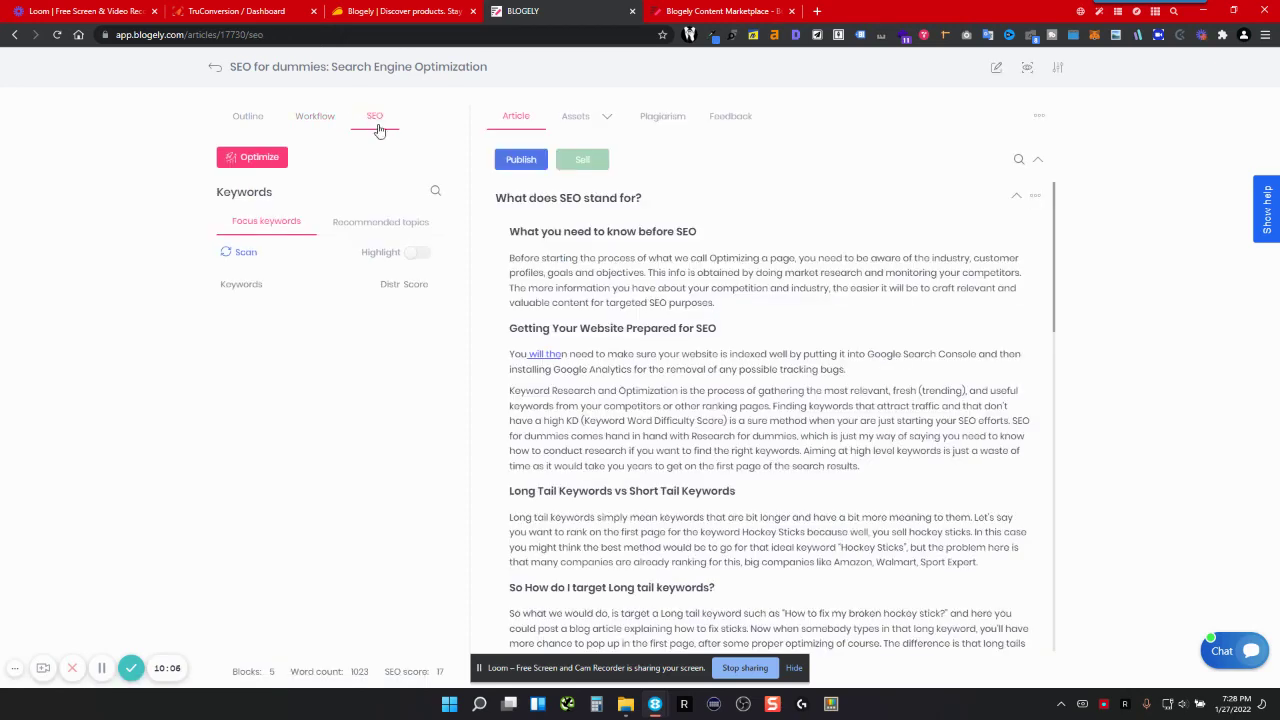
left_click(412, 253)
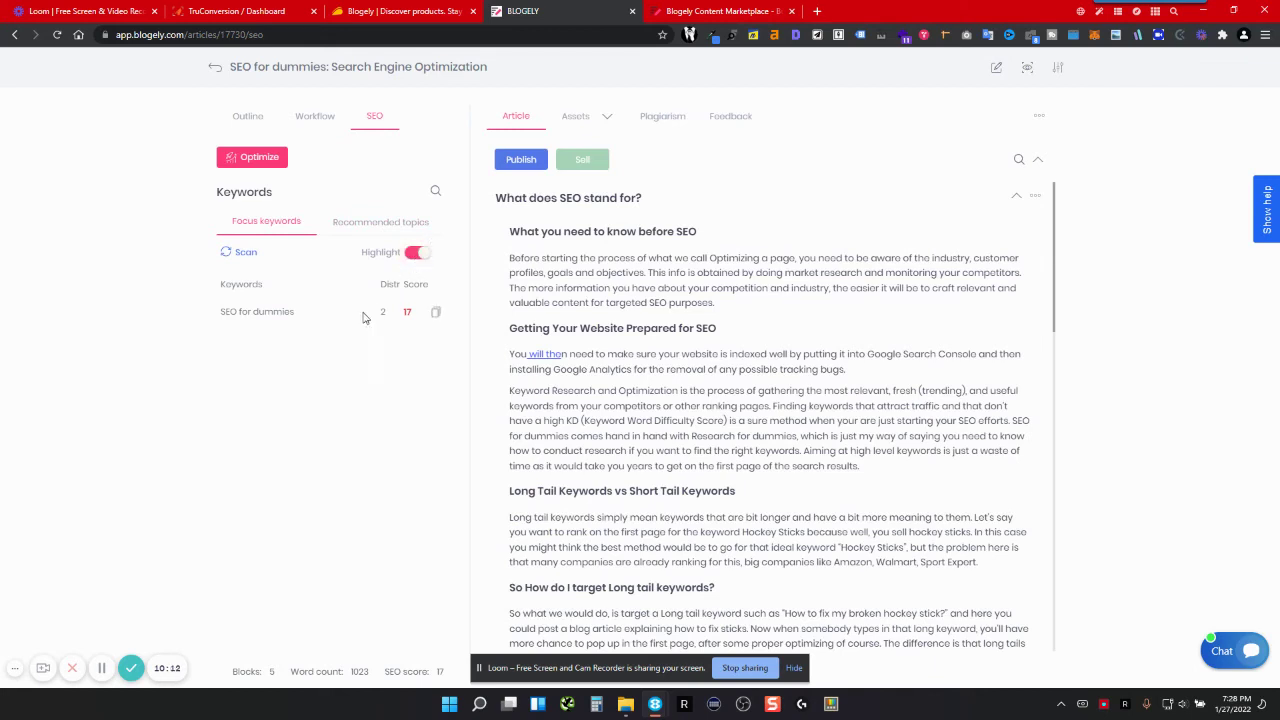
left_click(260, 158)
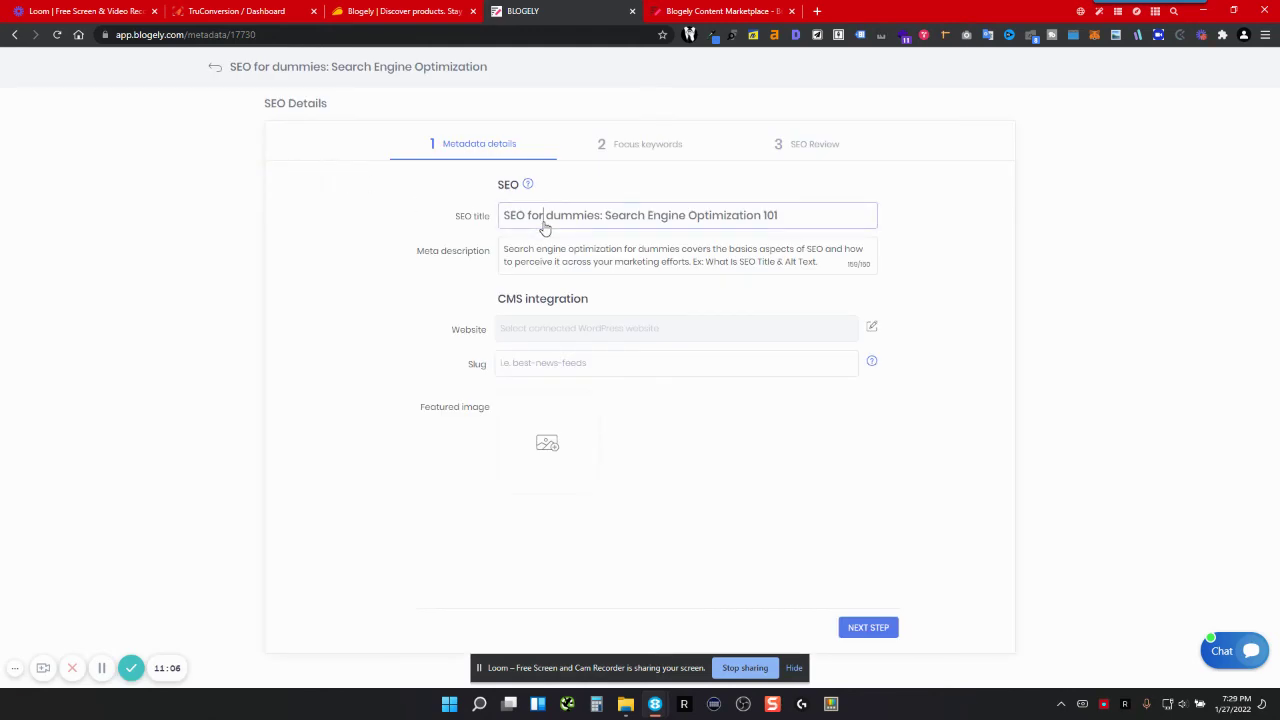
left_click(715, 181)
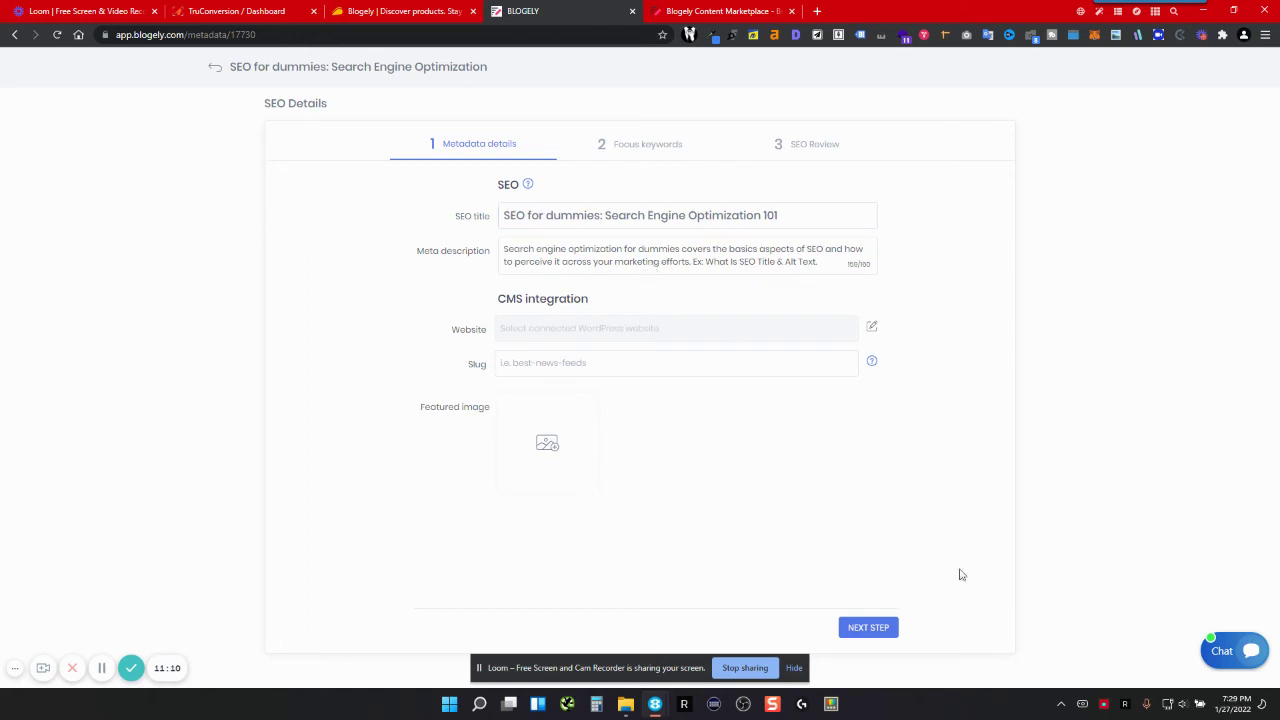
left_click(866, 630)
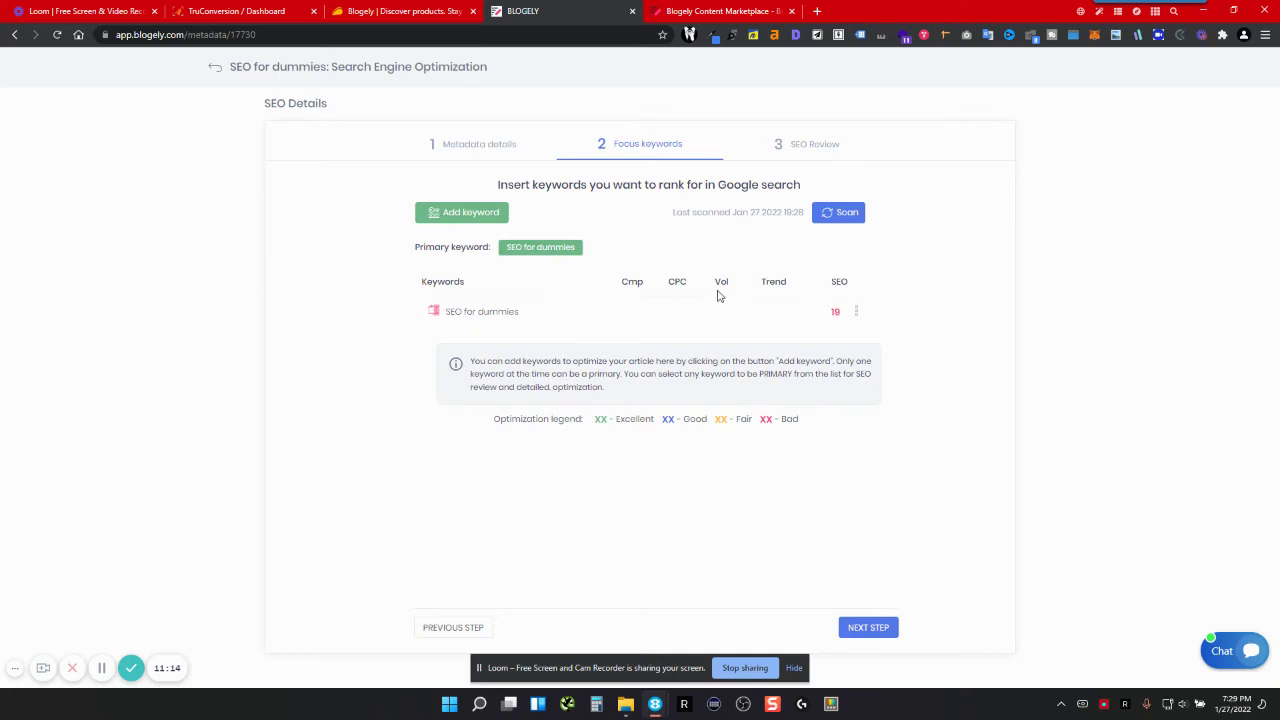
Add 'seo' as a second focus keyword and rescan so it scores 40
left_click(829, 215)
left_click(443, 213)
left_click(543, 320)
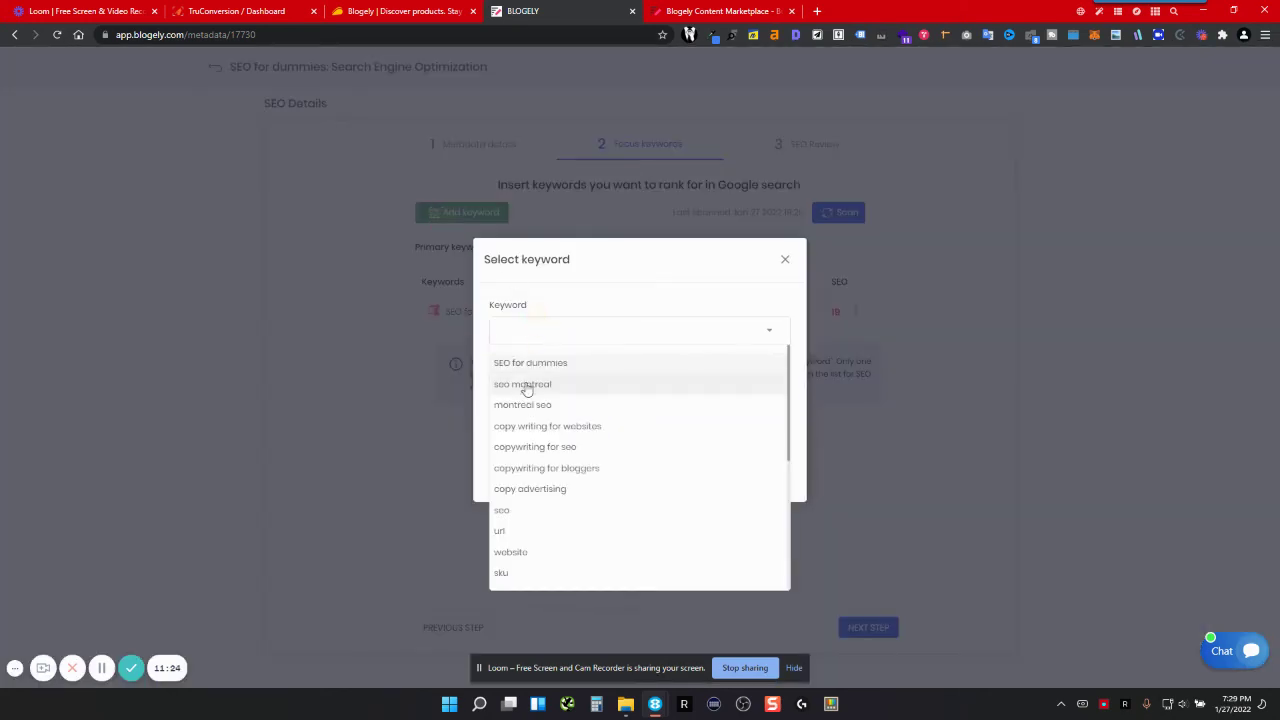
left_click(514, 508)
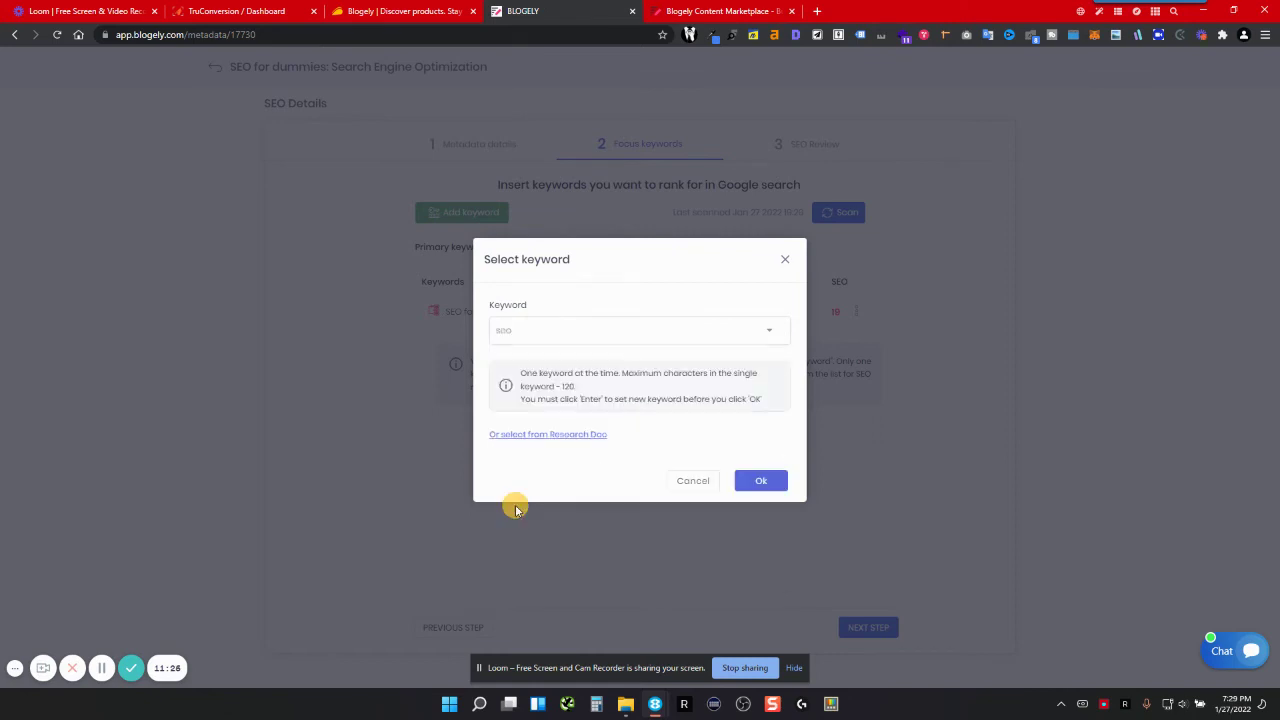
left_click(762, 480)
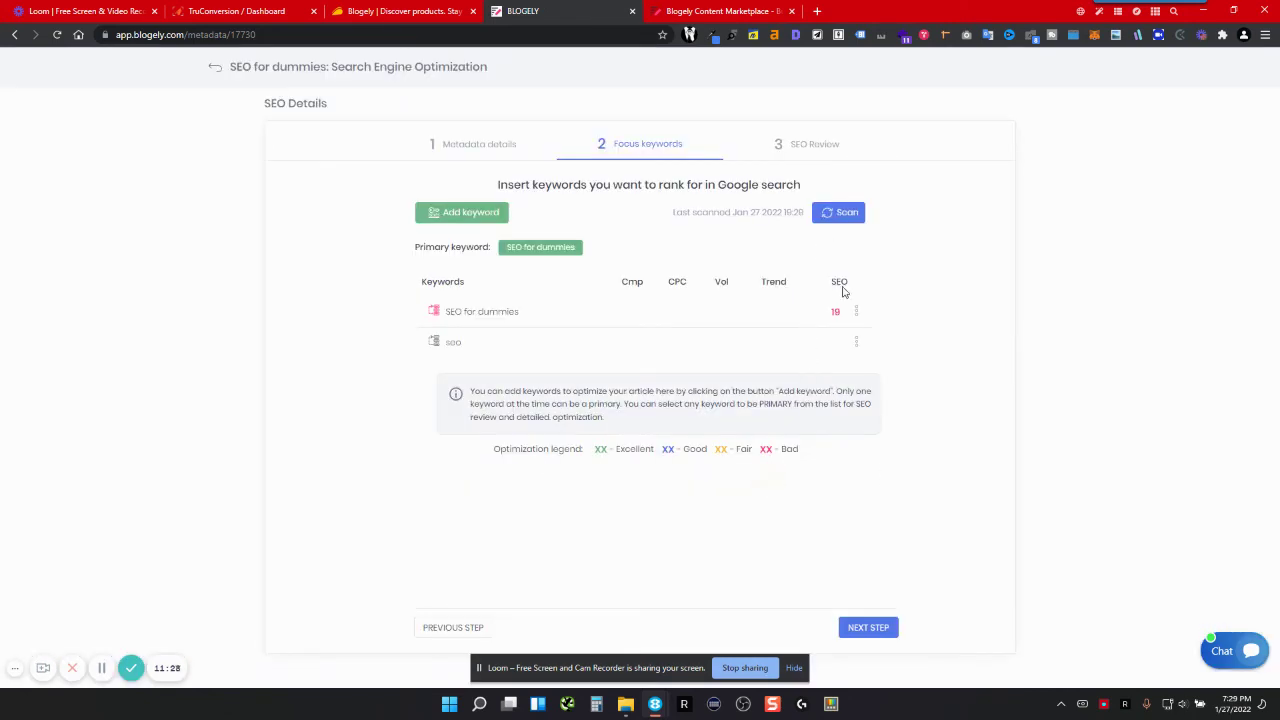
left_click(840, 216)
Scroll through the SEO Review parameters totalling 19 of 100 points, then finish with Done
left_click(800, 150)
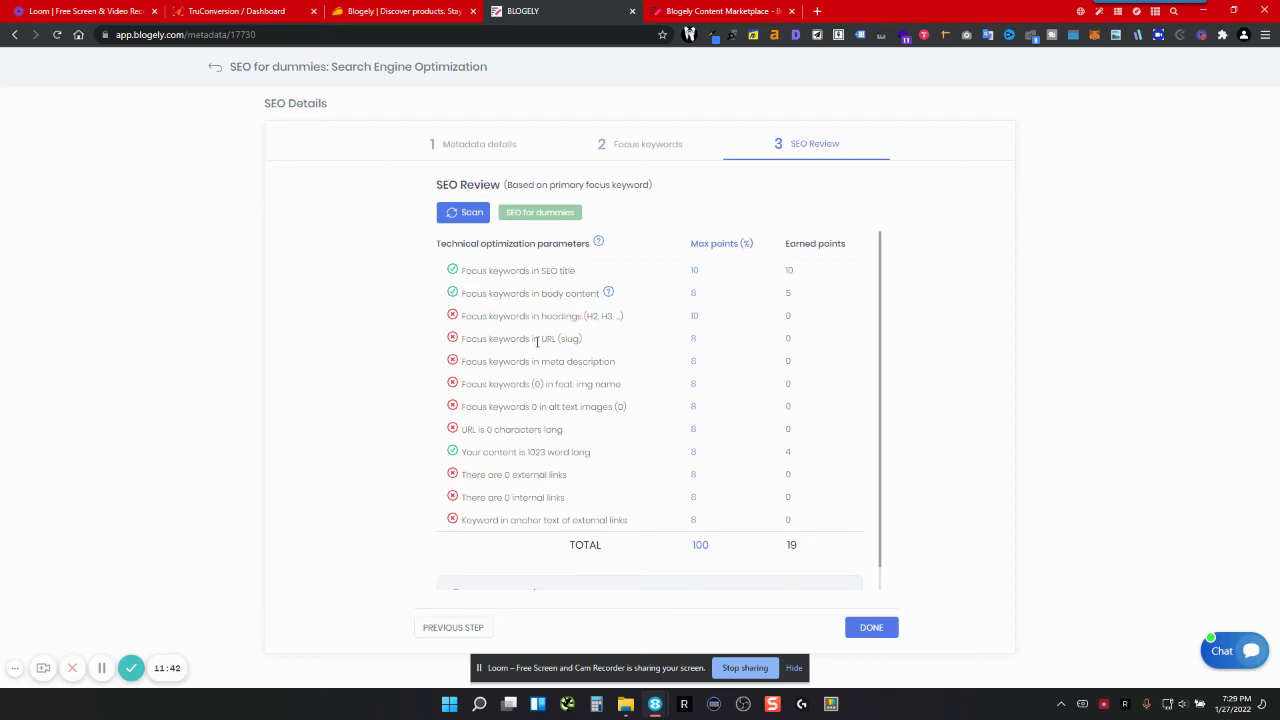
scroll(545, 390, "down", 1)
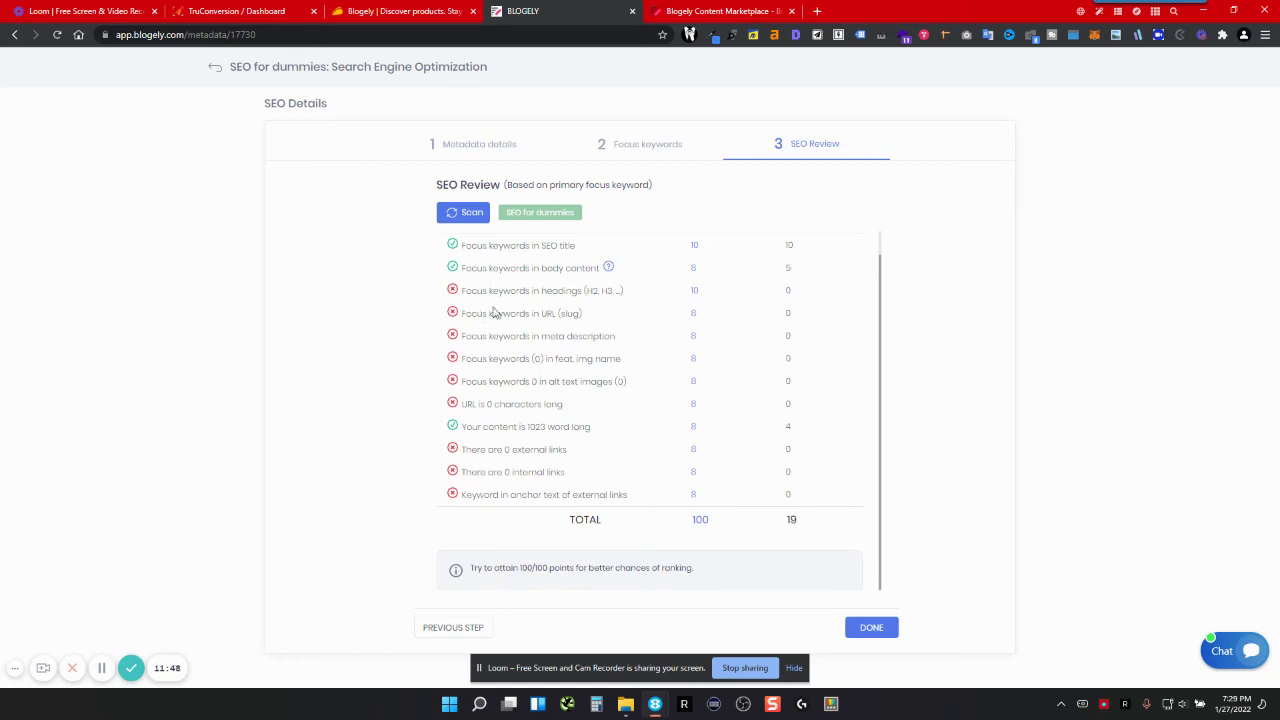
scroll(621, 337, "up", 1)
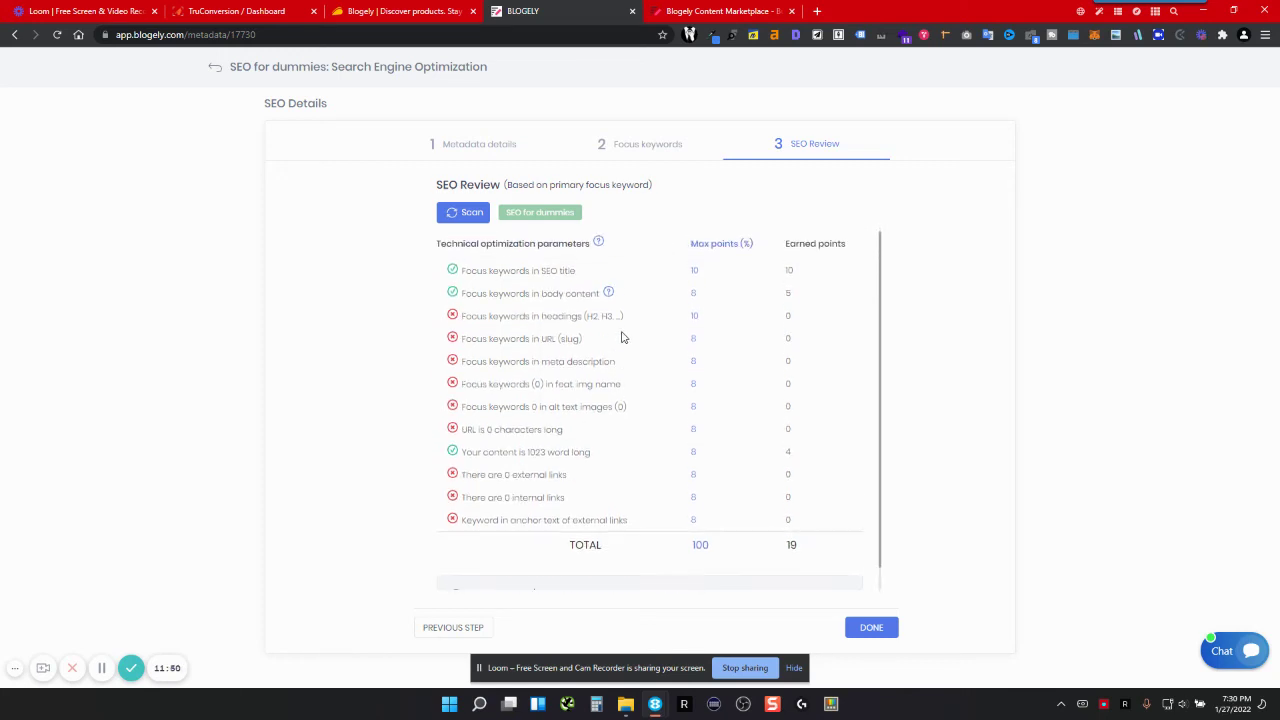
left_click(460, 270)
left_click_drag(460, 270, 660, 514)
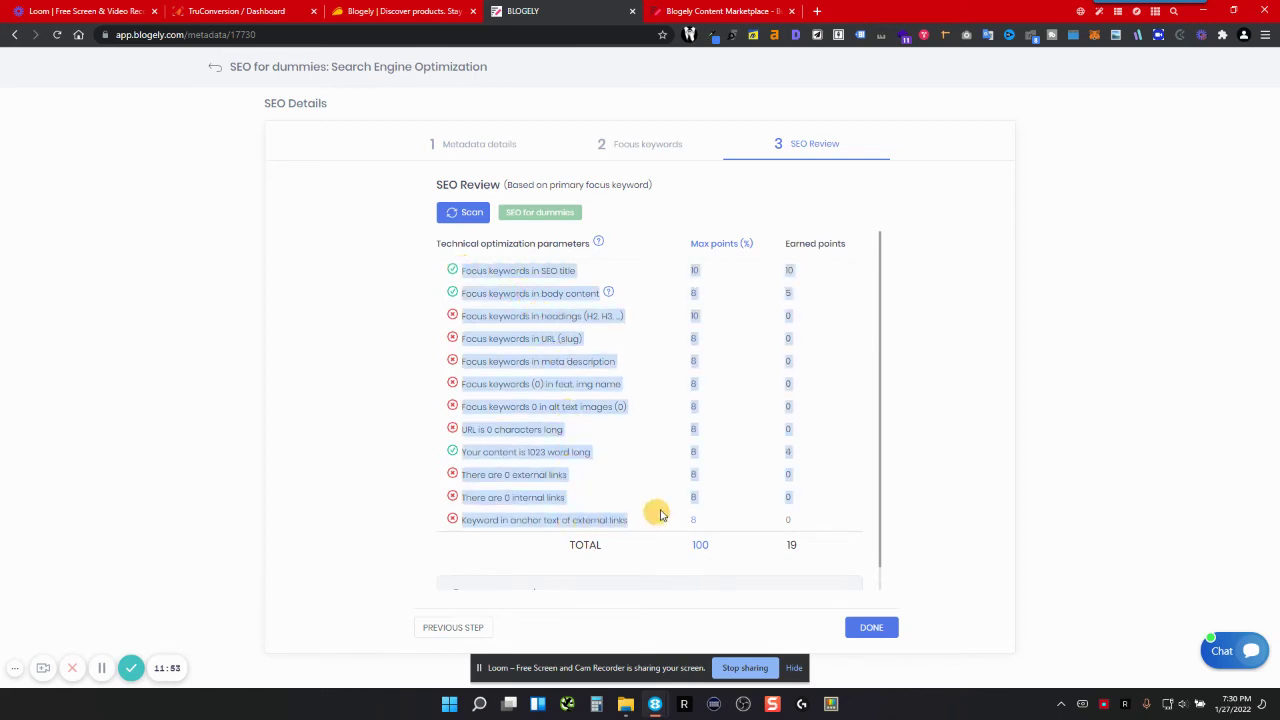
left_click(676, 440)
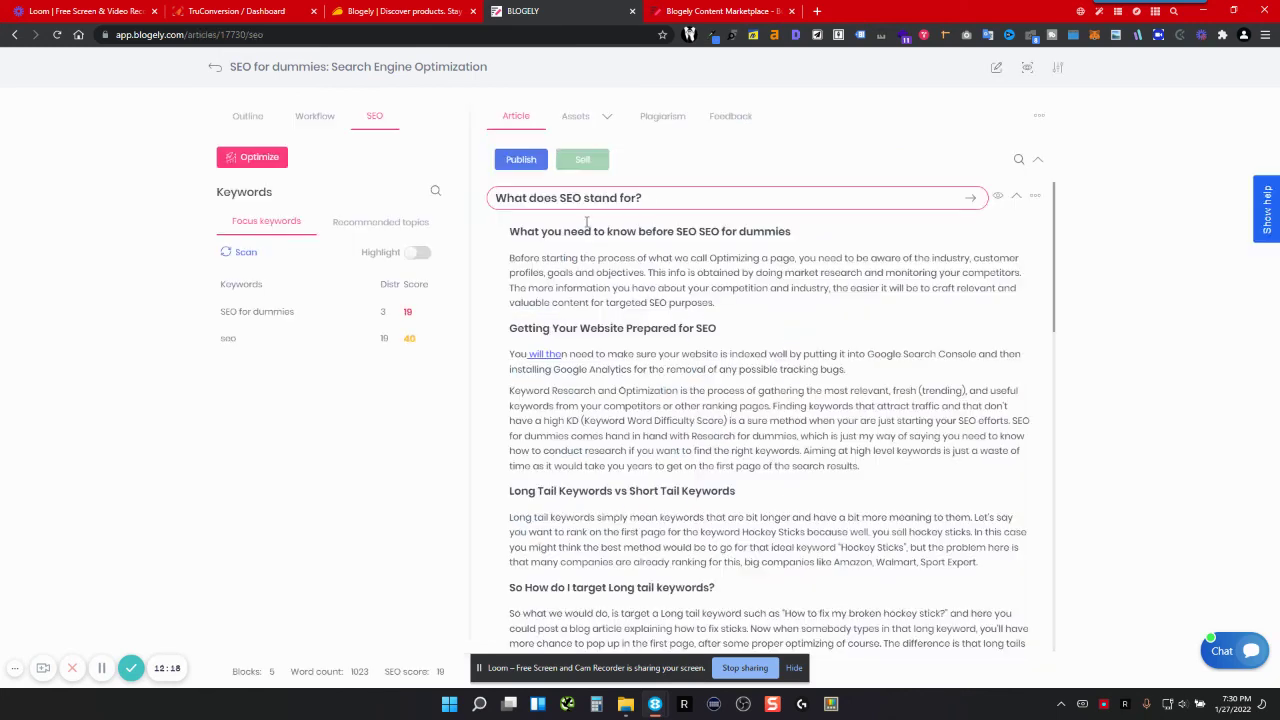
View the article's Assets, Plagiarism and Feedback sections, then return to the My content list
left_click(584, 124)
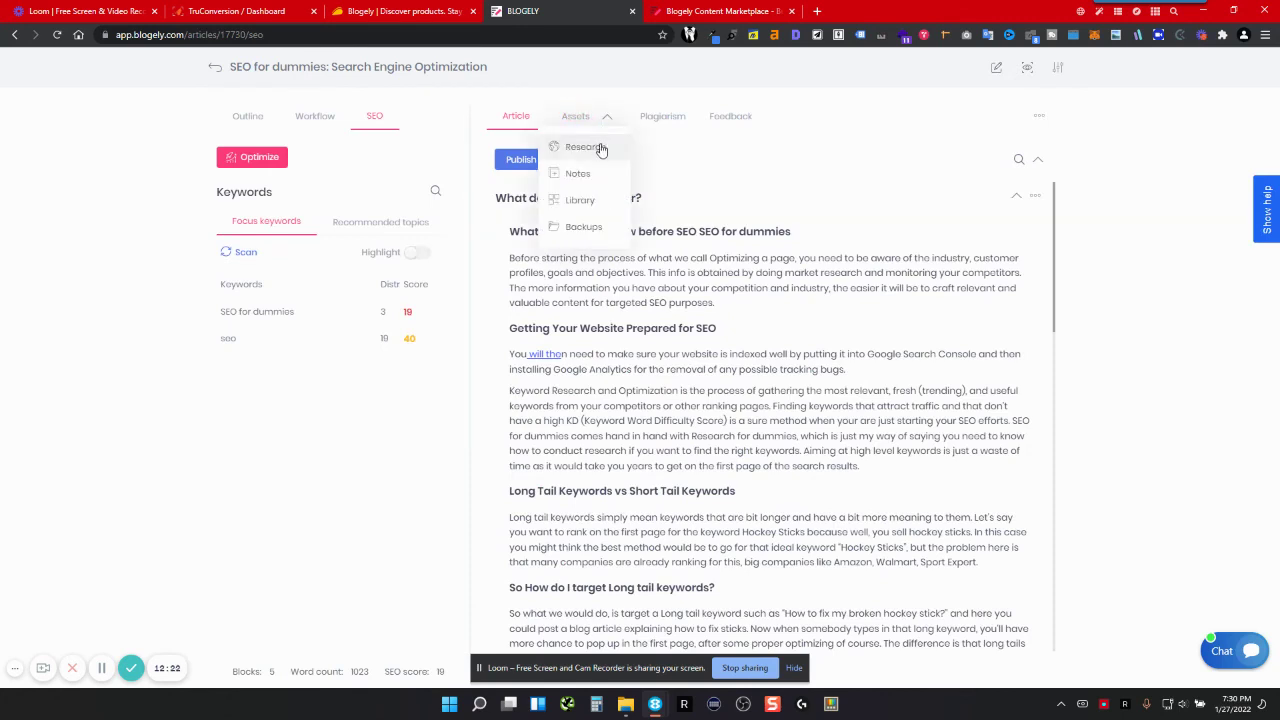
left_click(665, 124)
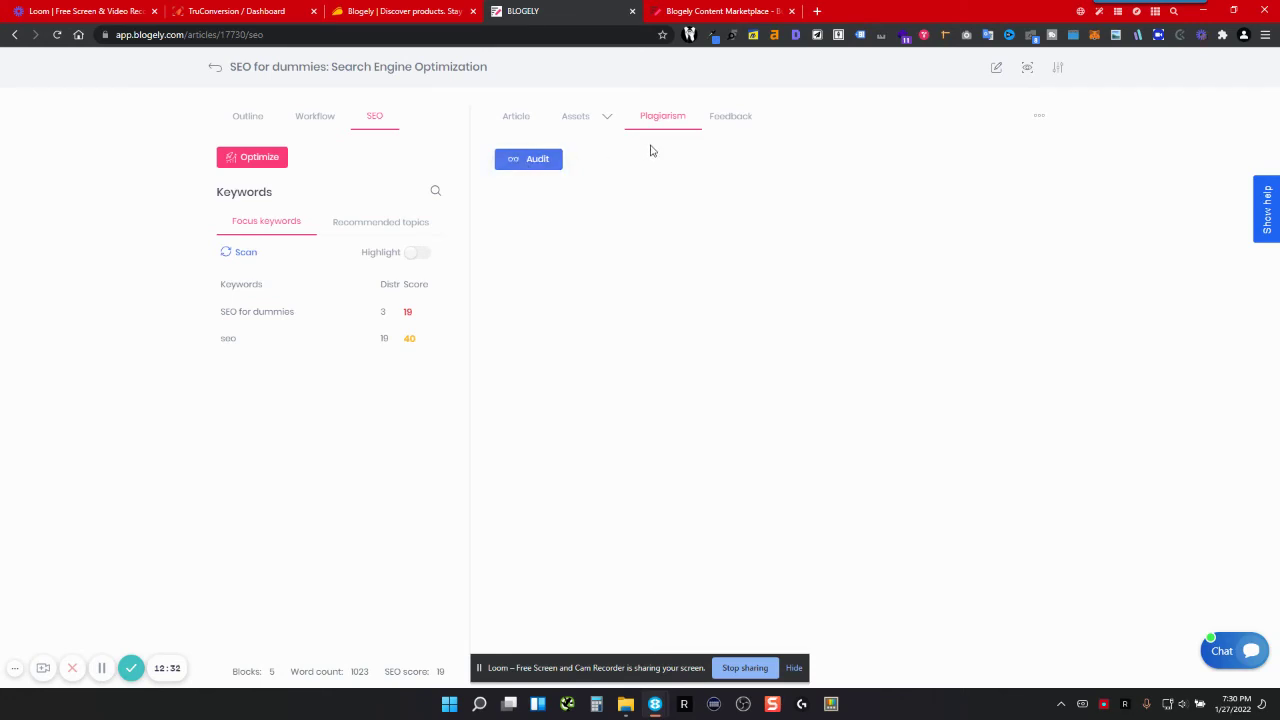
left_click(732, 119)
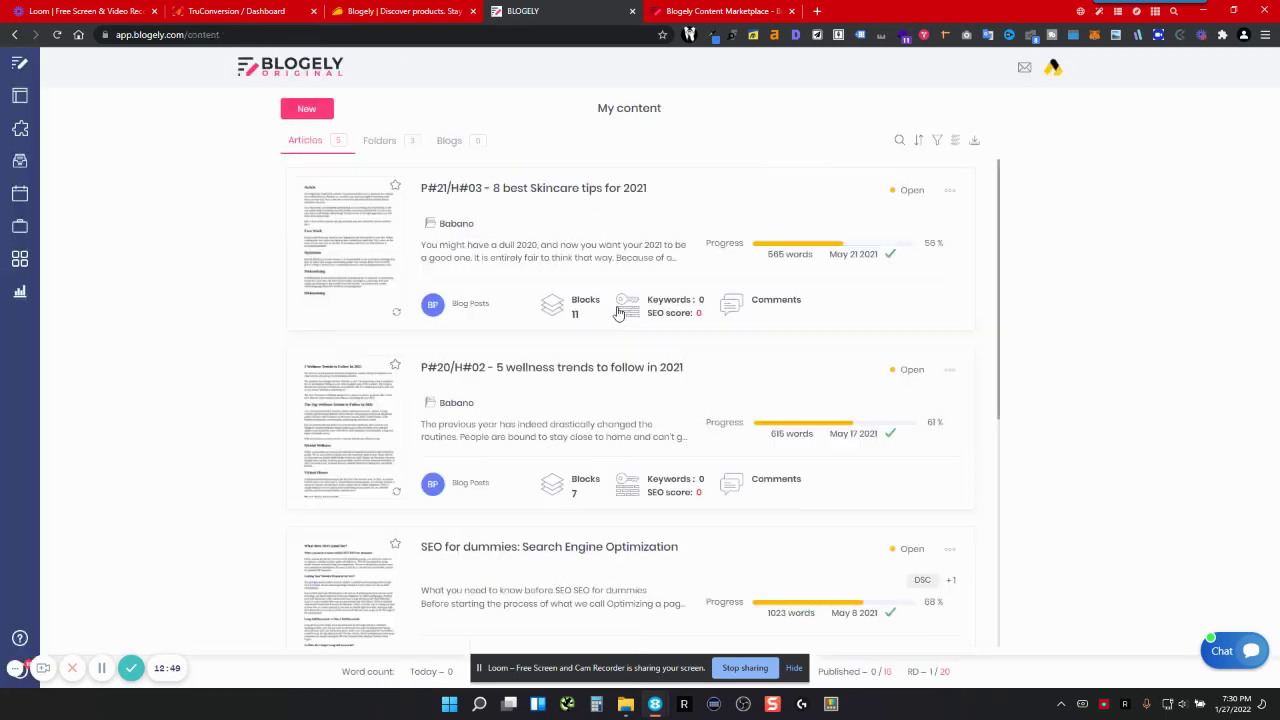
left_click(622, 310)
Skim the My content list, then switch to the pricing page with Free $0 and Freelancer $19 plans
scroll(637, 271, "down", 1)
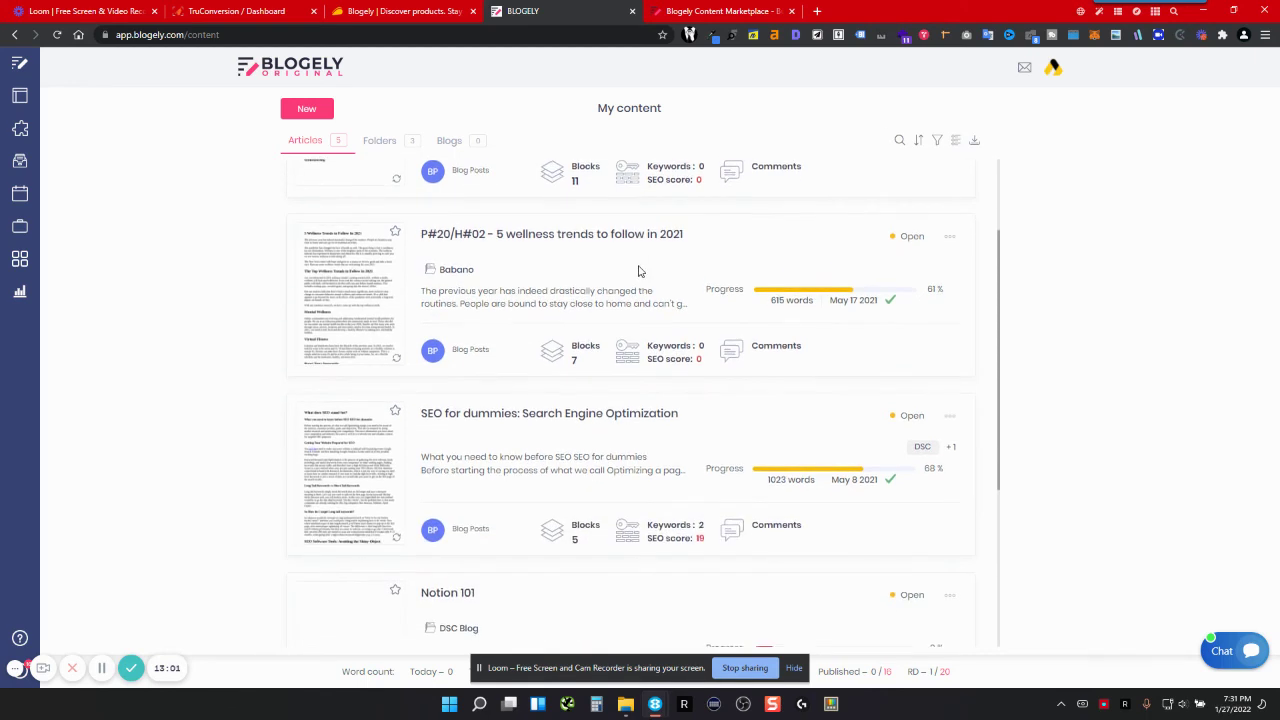
scroll(638, 271, "up", 1)
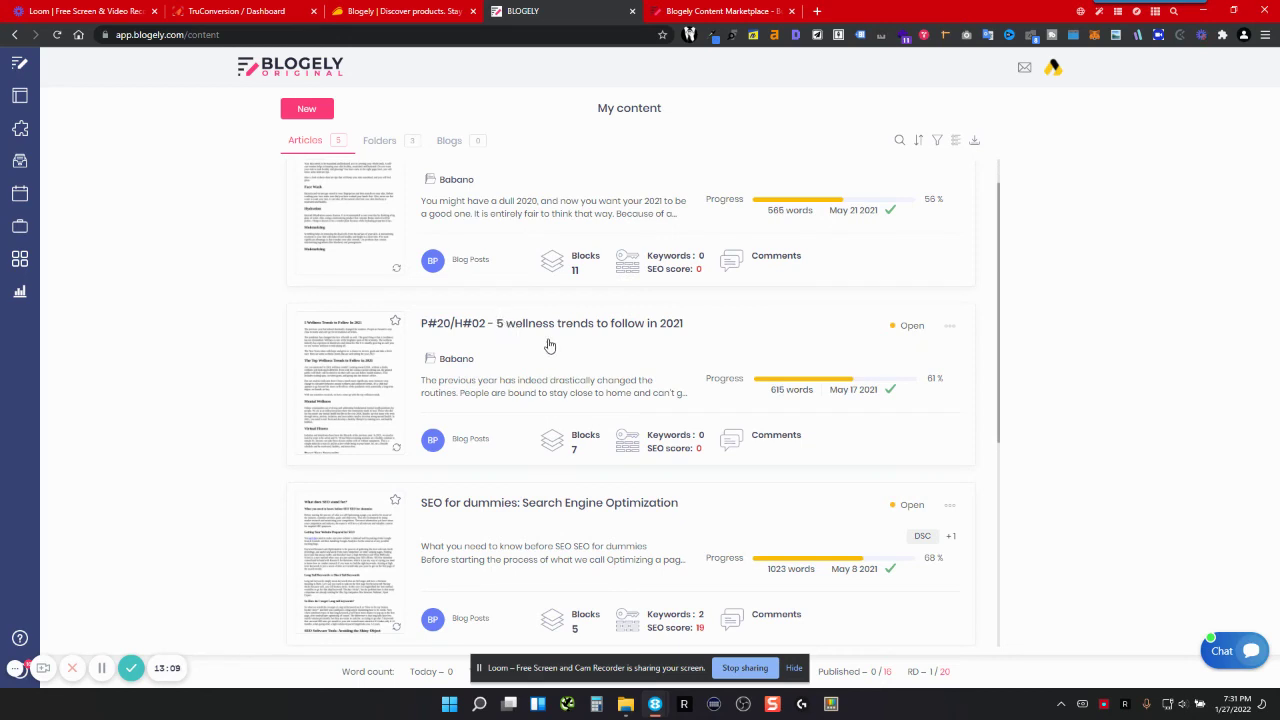
left_click(724, 11)
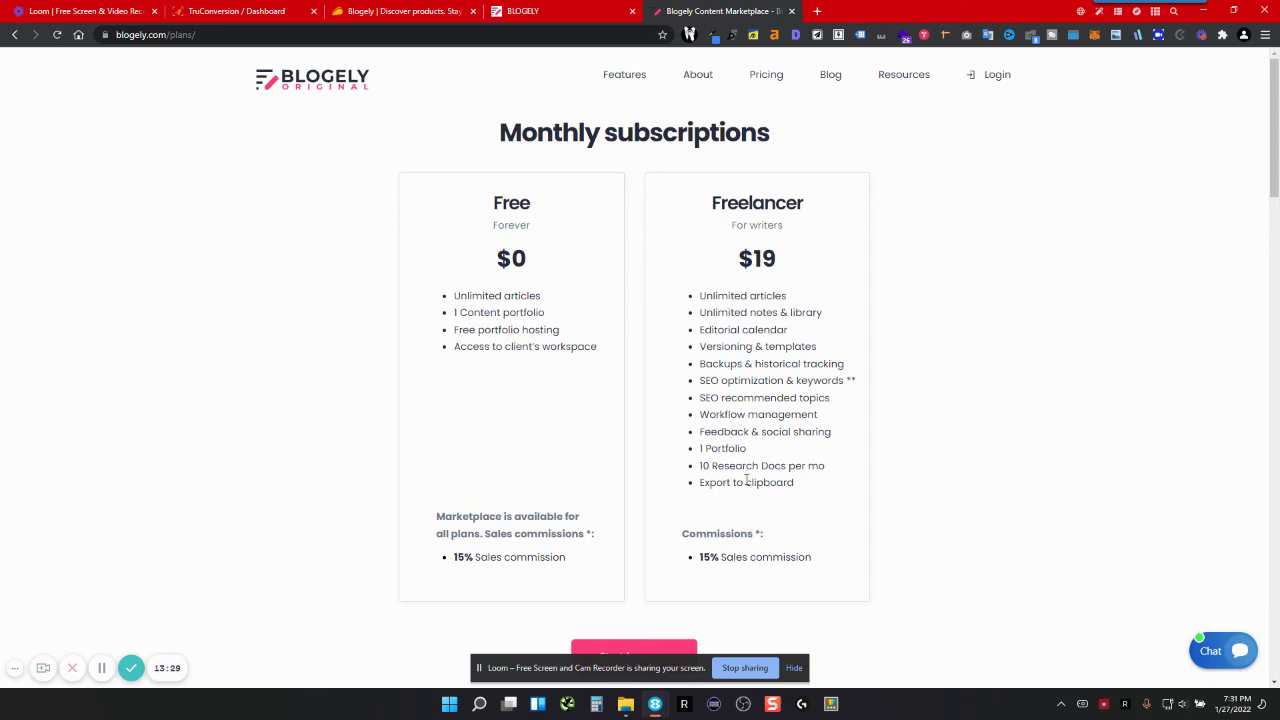
scroll(714, 500, "down", 5)
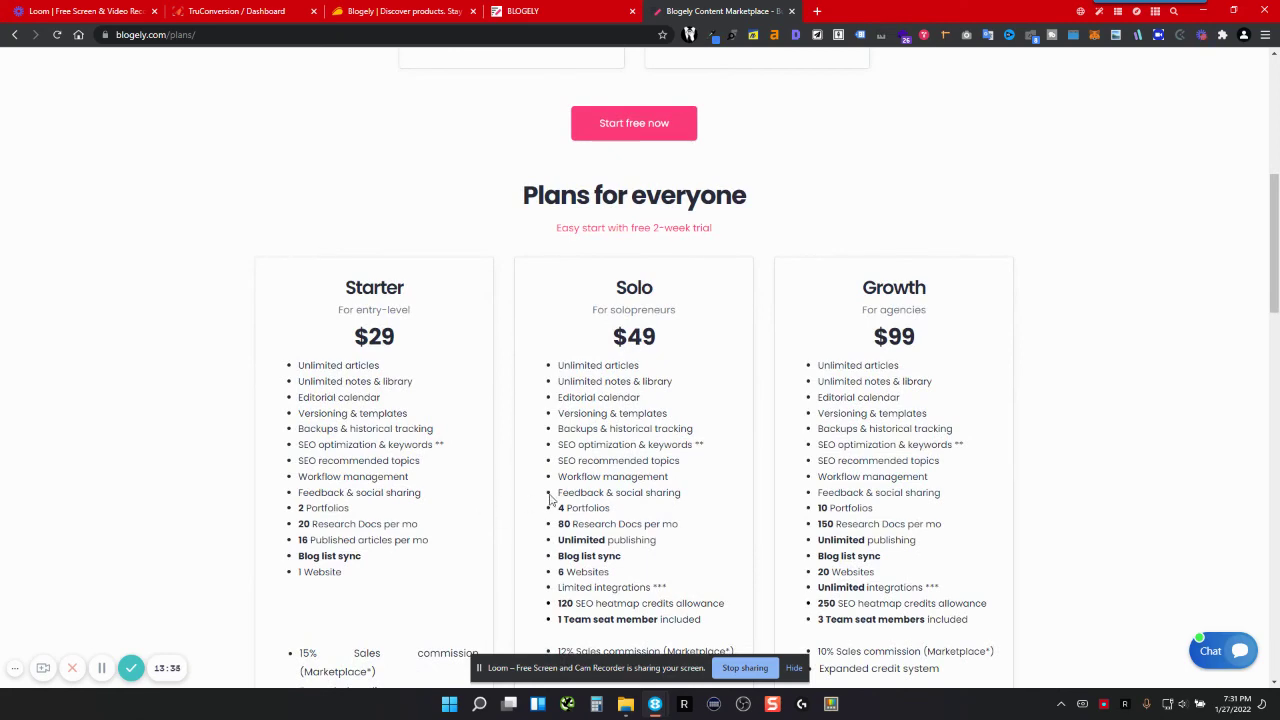
scroll(1030, 360, "down", 1)
scroll(880, 395, "down", 1)
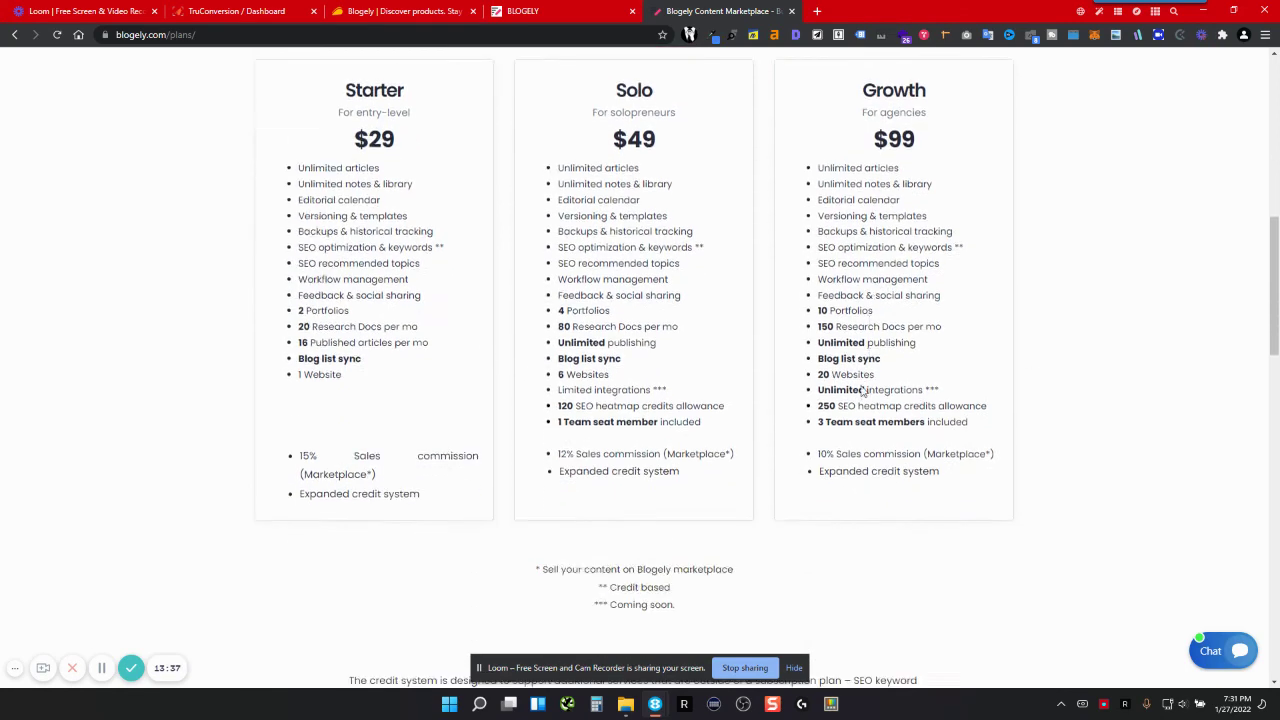
scroll(862, 391, "down", 1)
scroll(725, 385, "up", 5)
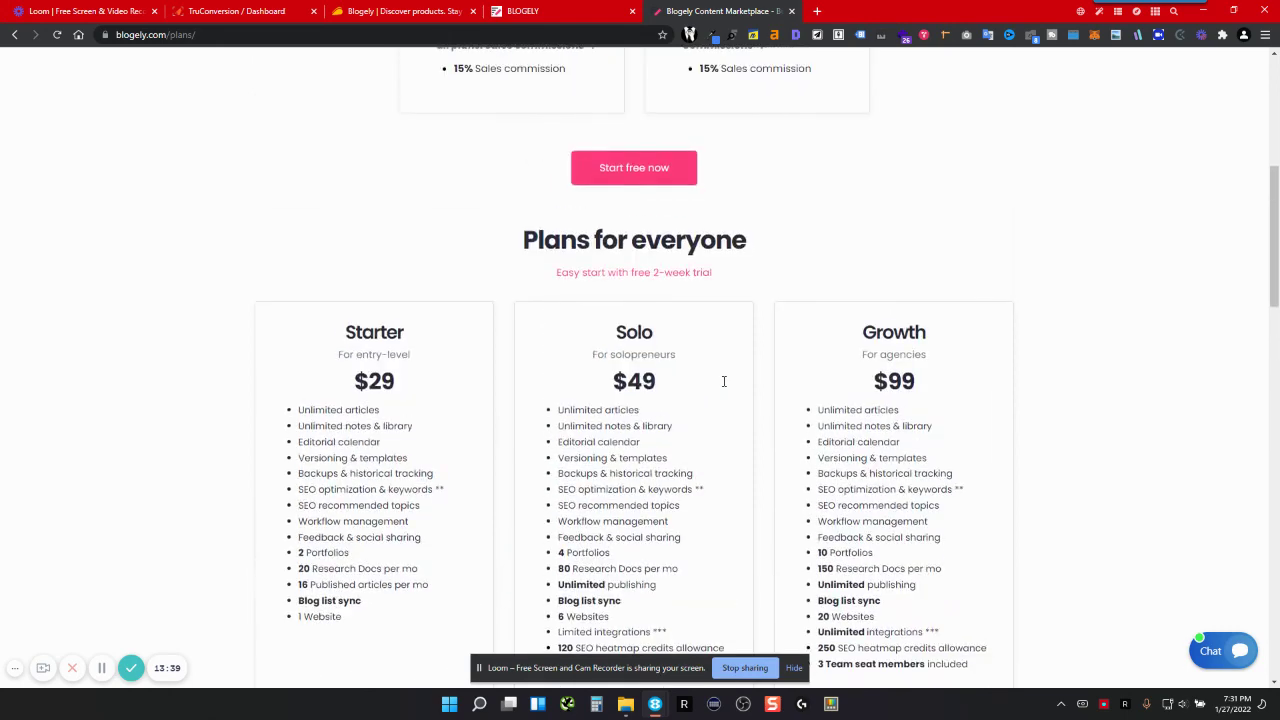
scroll(725, 388, "up", 3)
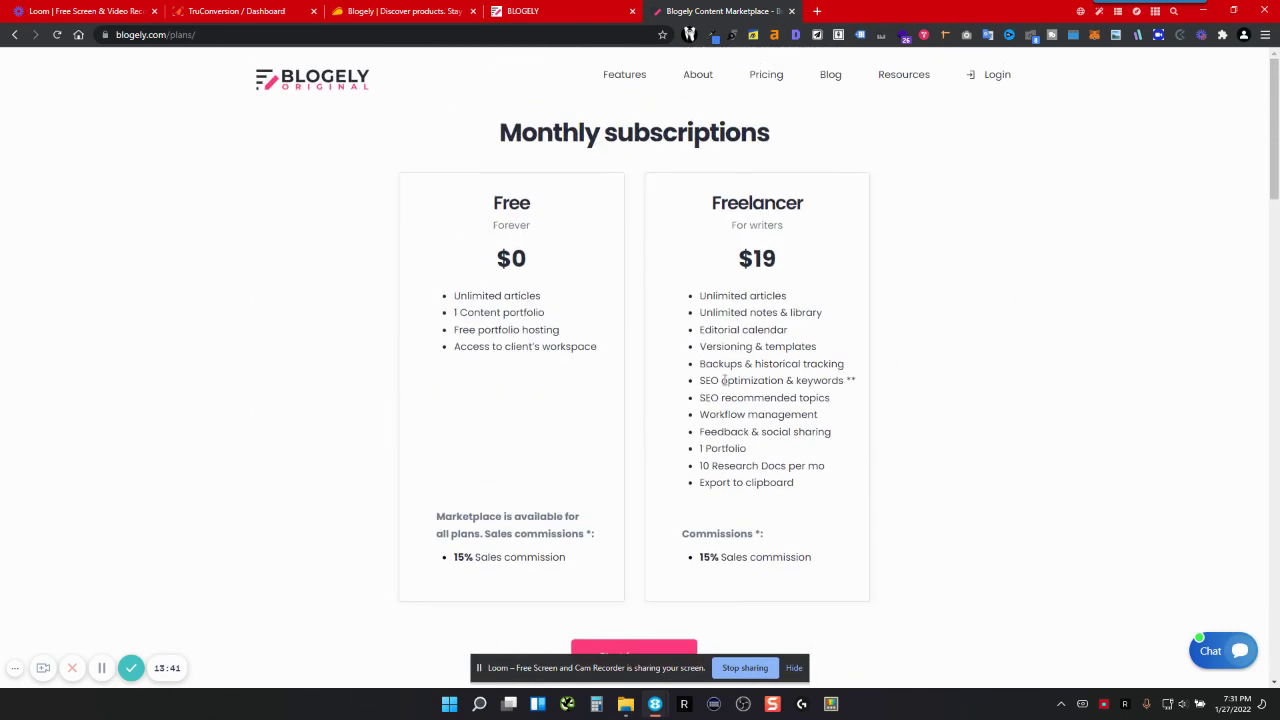
Switch to AppSumo's Blogely deal page and scroll through it back up to the $79.00 price
left_click(435, 14)
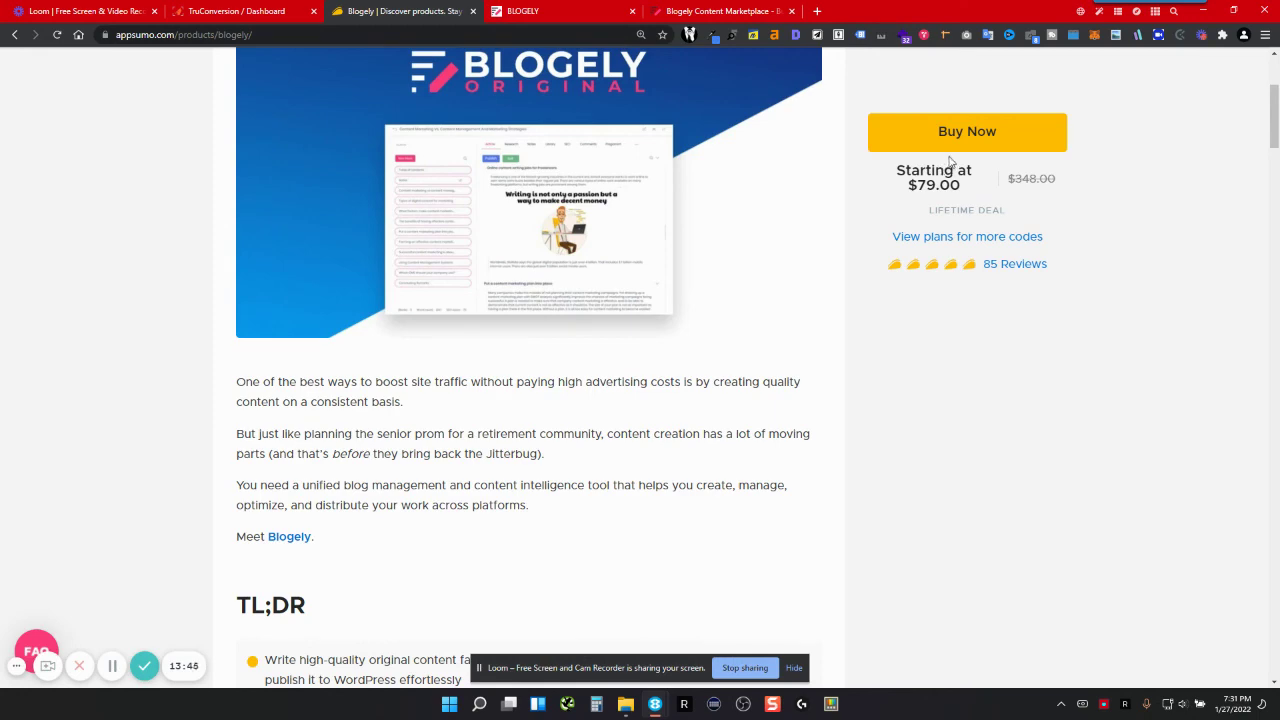
scroll(735, 222, "up", 2)
scroll(745, 233, "up", 1)
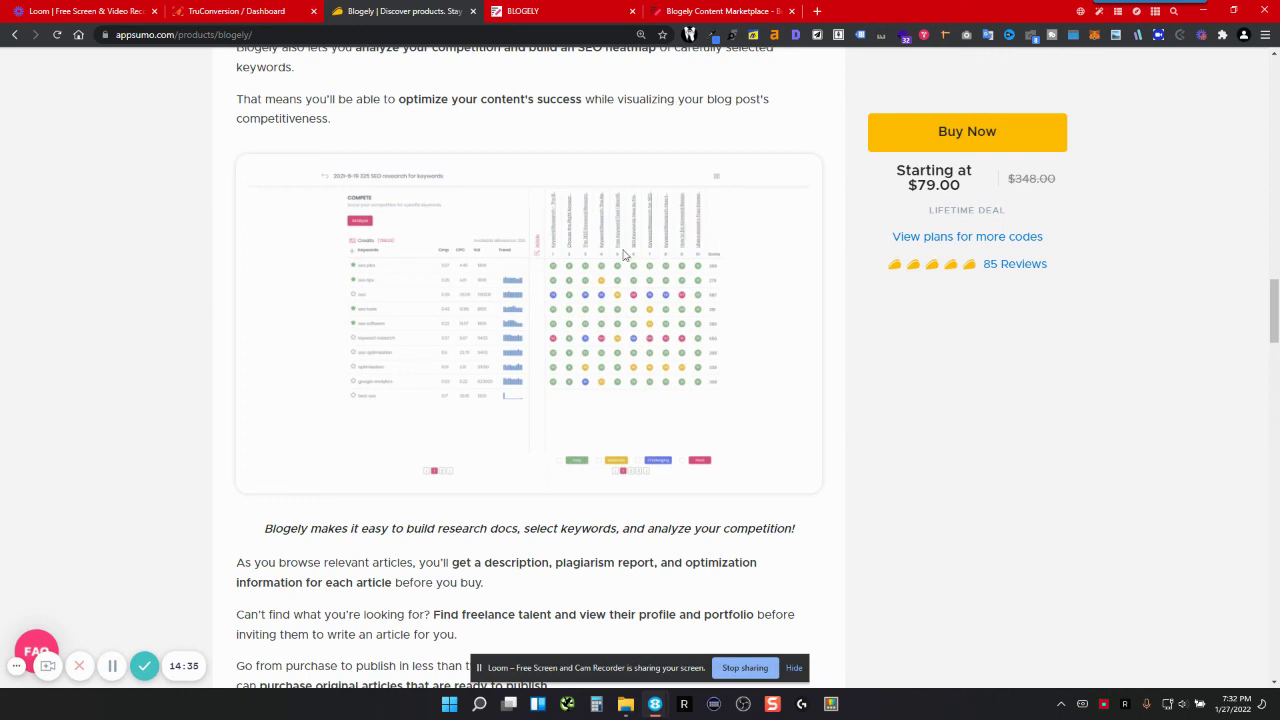
scroll(596, 408, "down", 1)
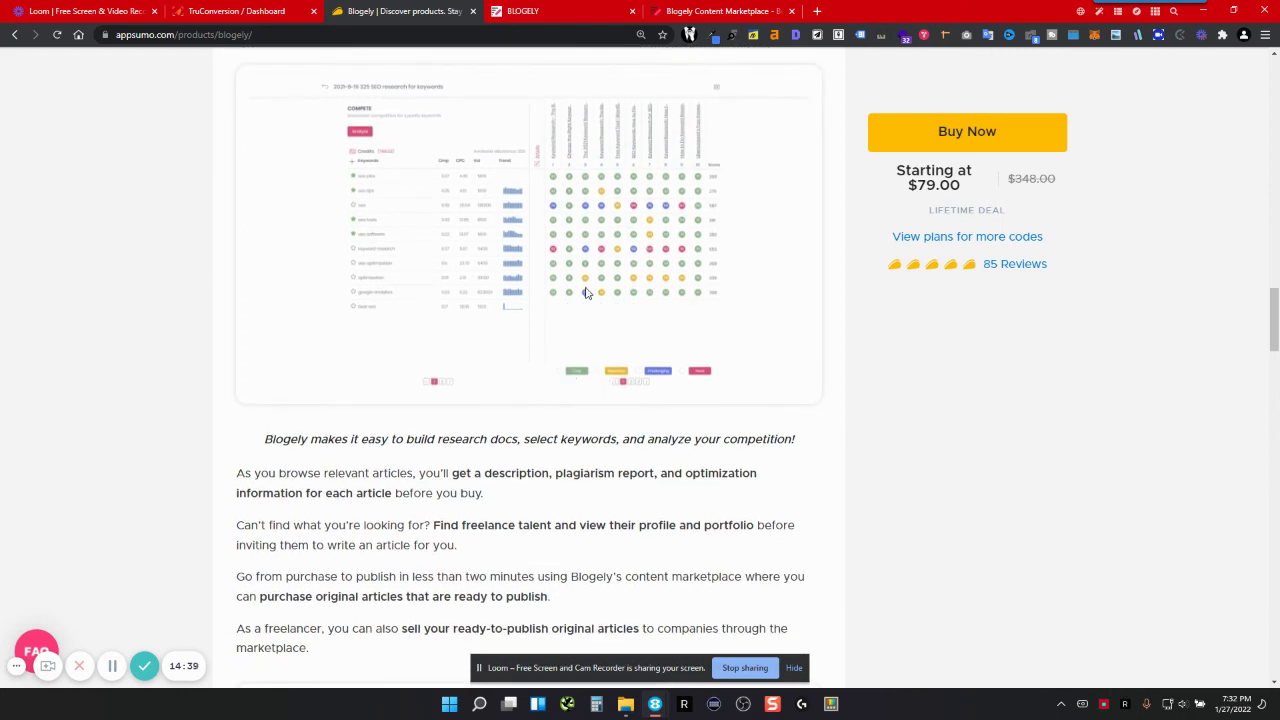
scroll(540, 394, "down", 2)
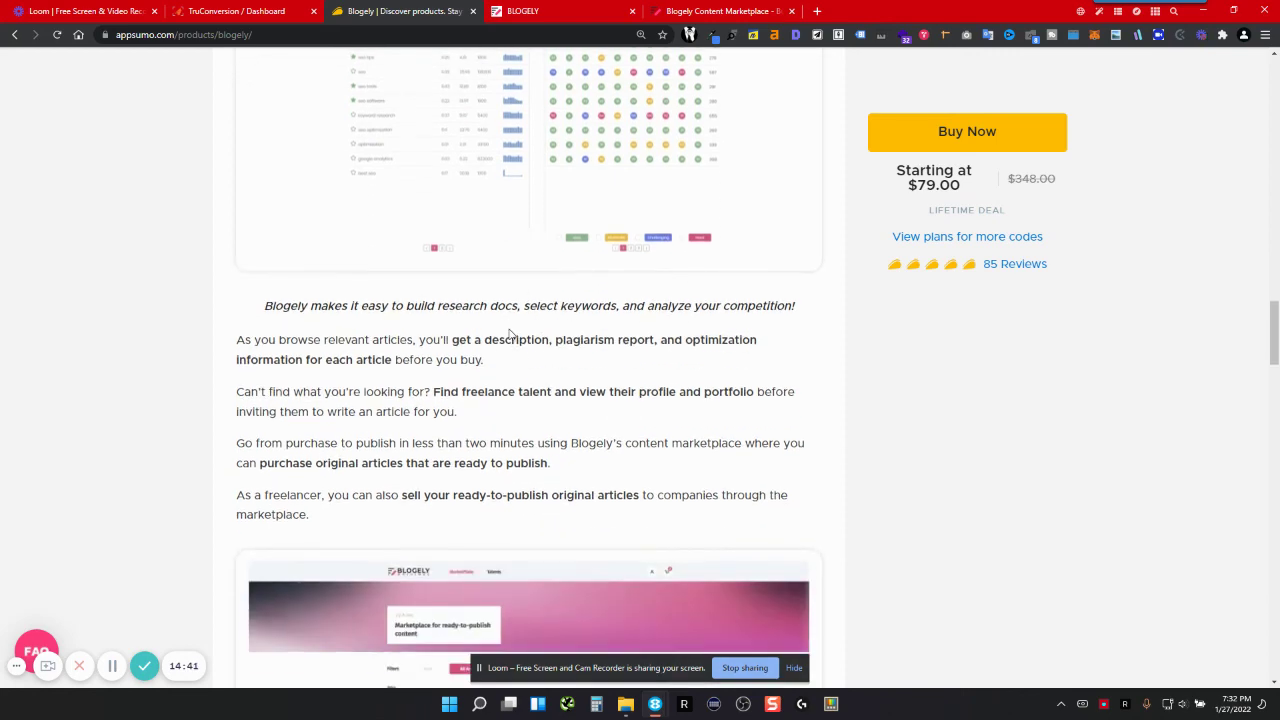
scroll(777, 331, "up", 1)
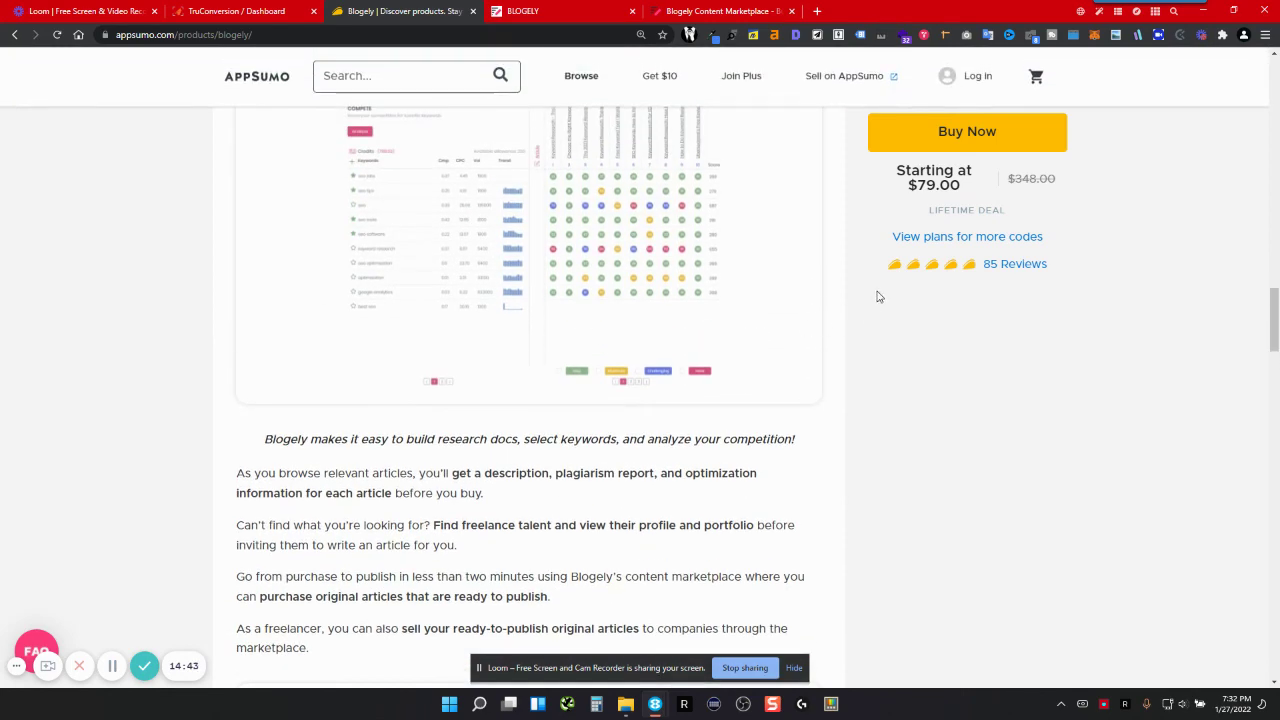
scroll(880, 296, "up", 4)
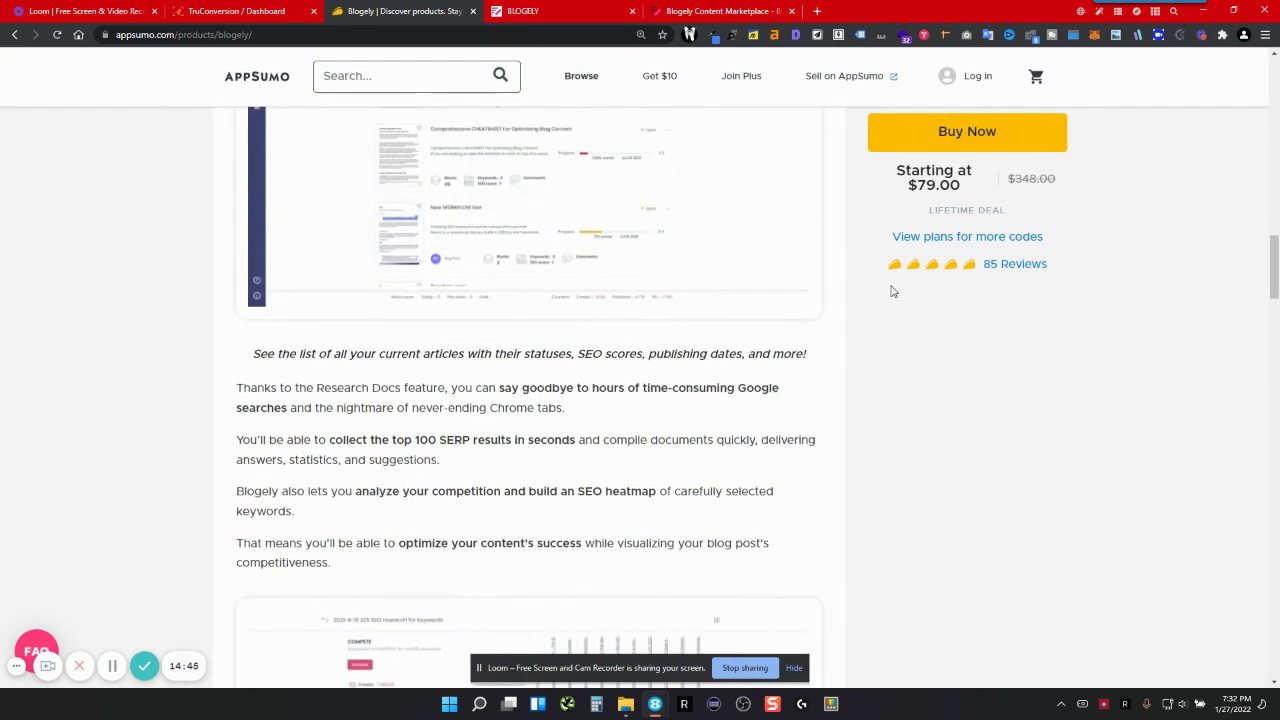
scroll(890, 289, "up", 6)
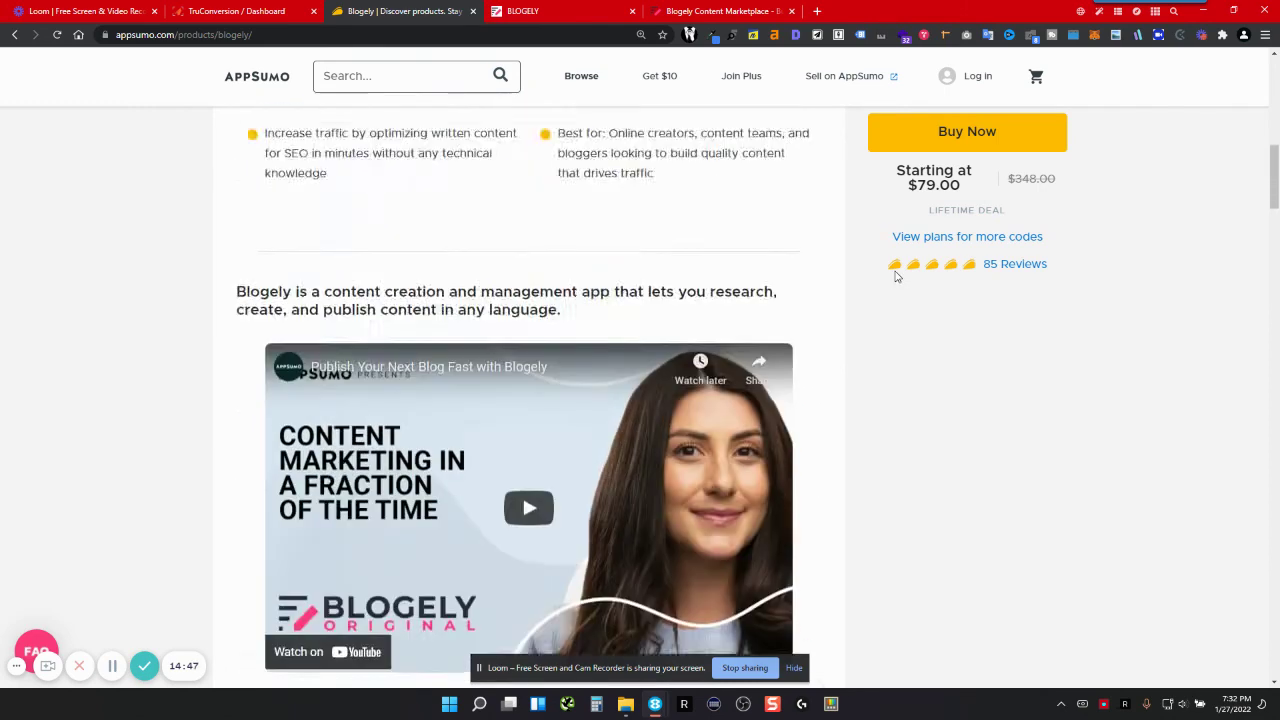
scroll(896, 276, "up", 6)
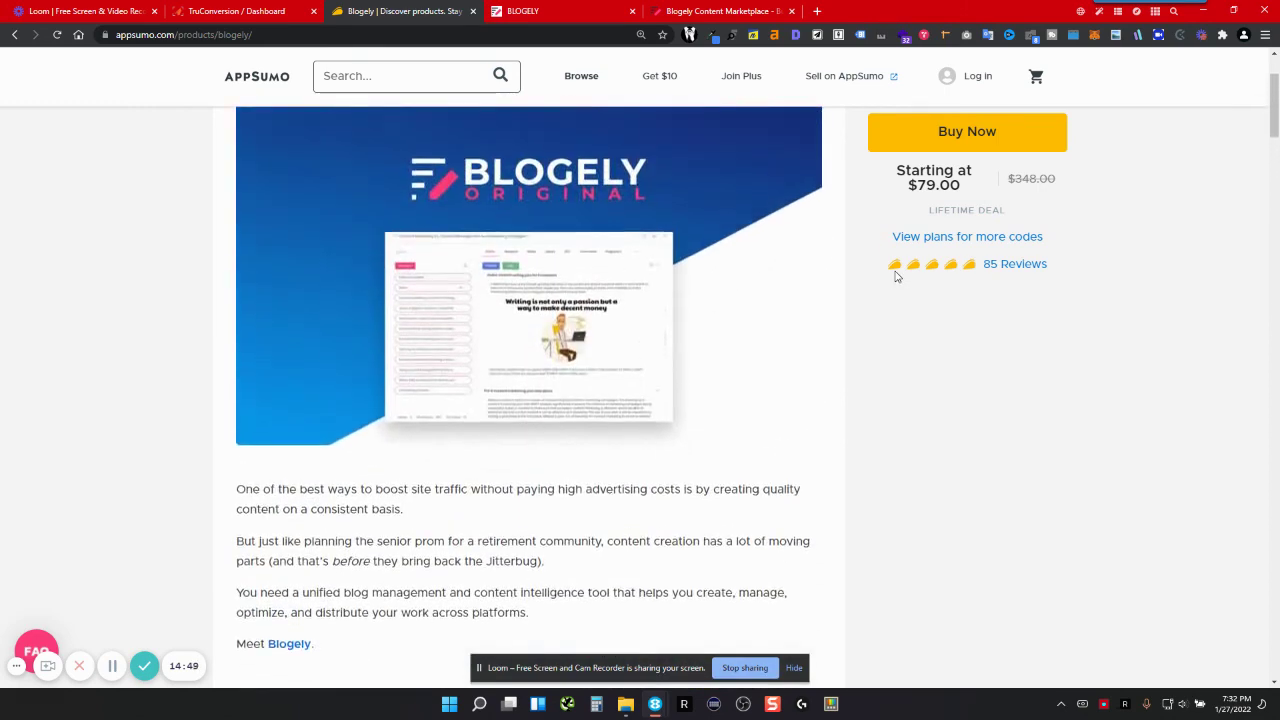
scroll(903, 278, "up", 2)
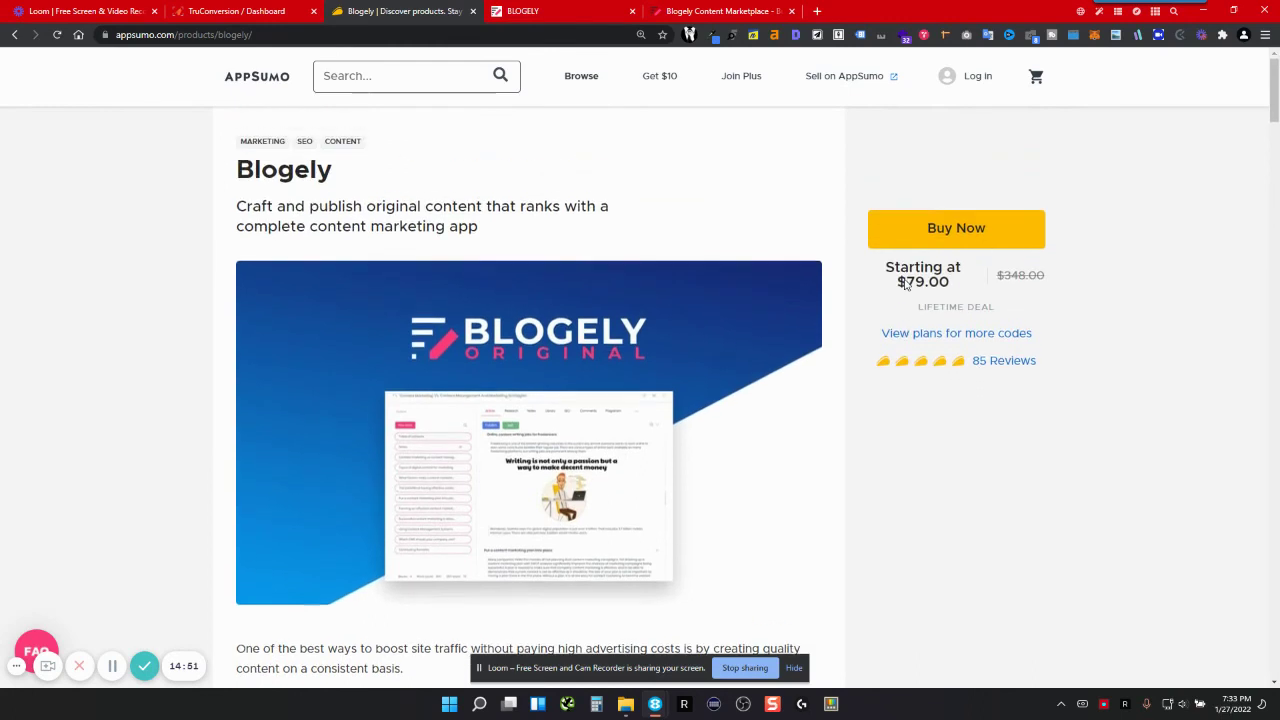